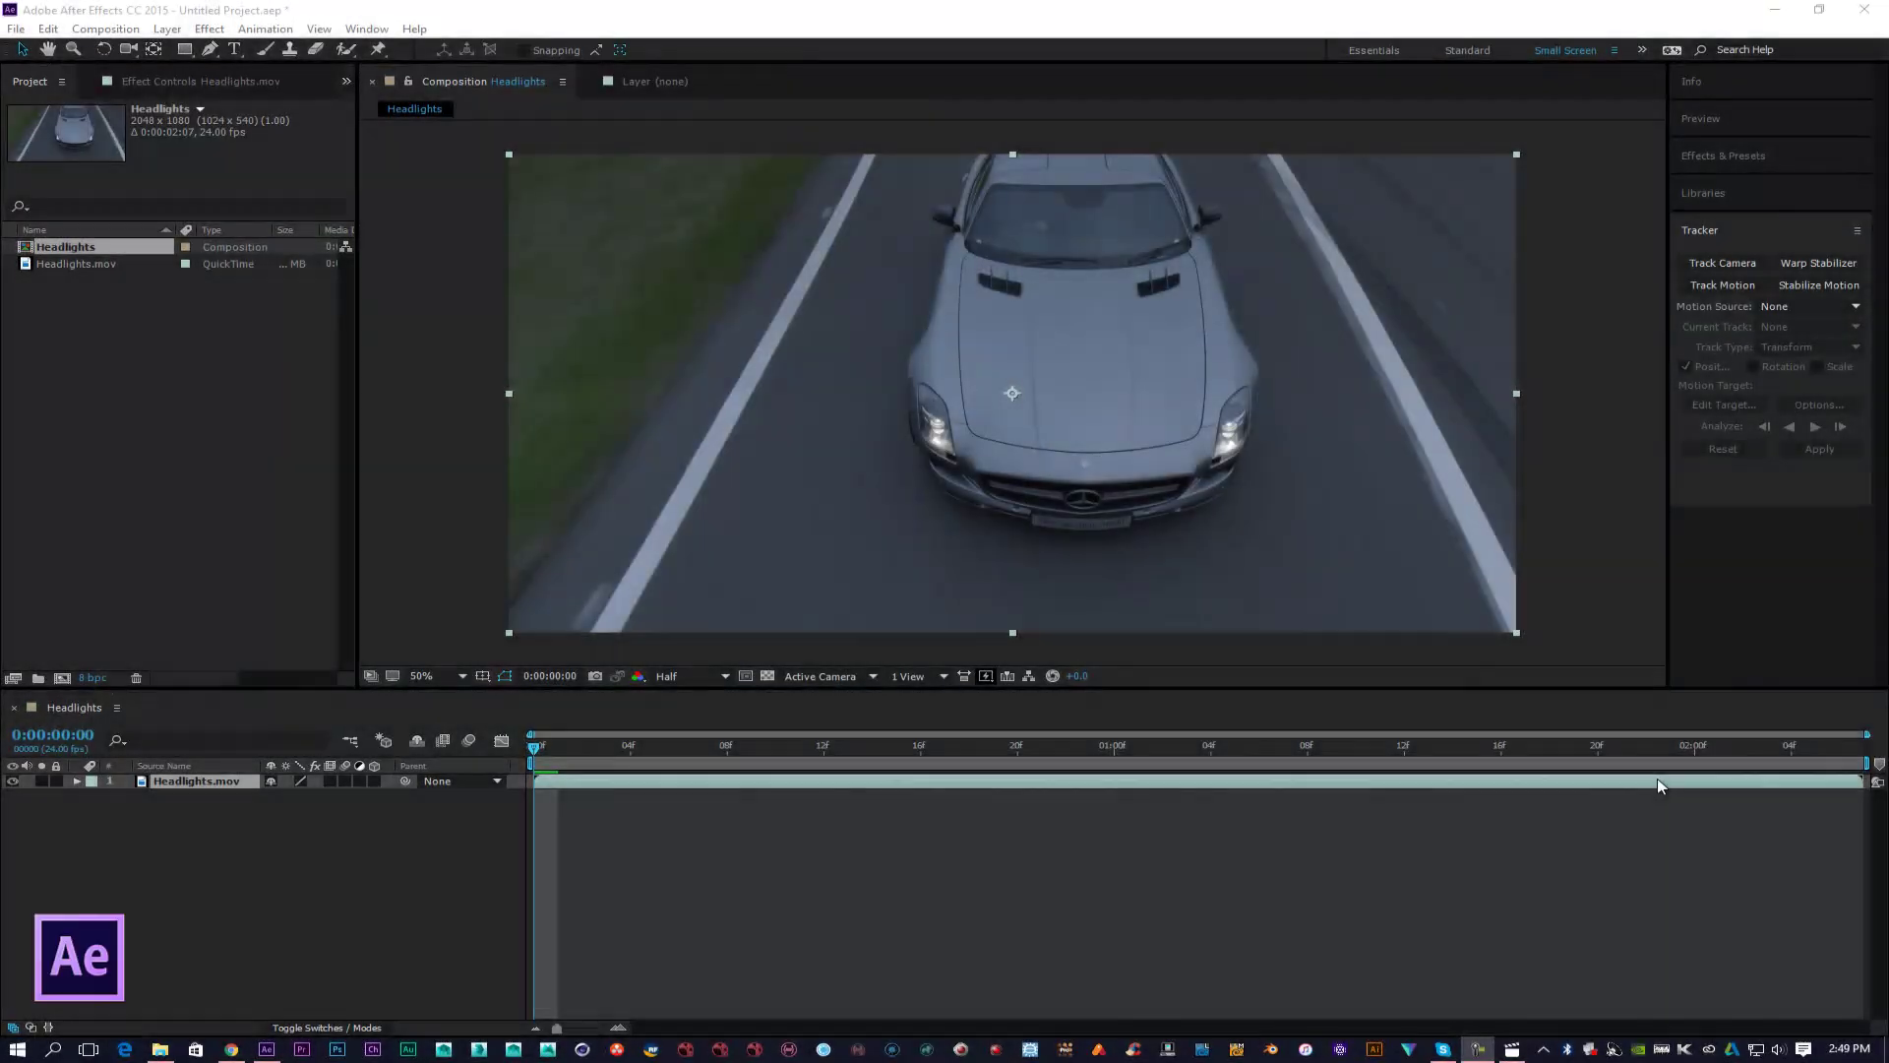
Step: Preview the Headlights.mov footage, then return to the first frame
click(1713, 122)
click(1732, 150)
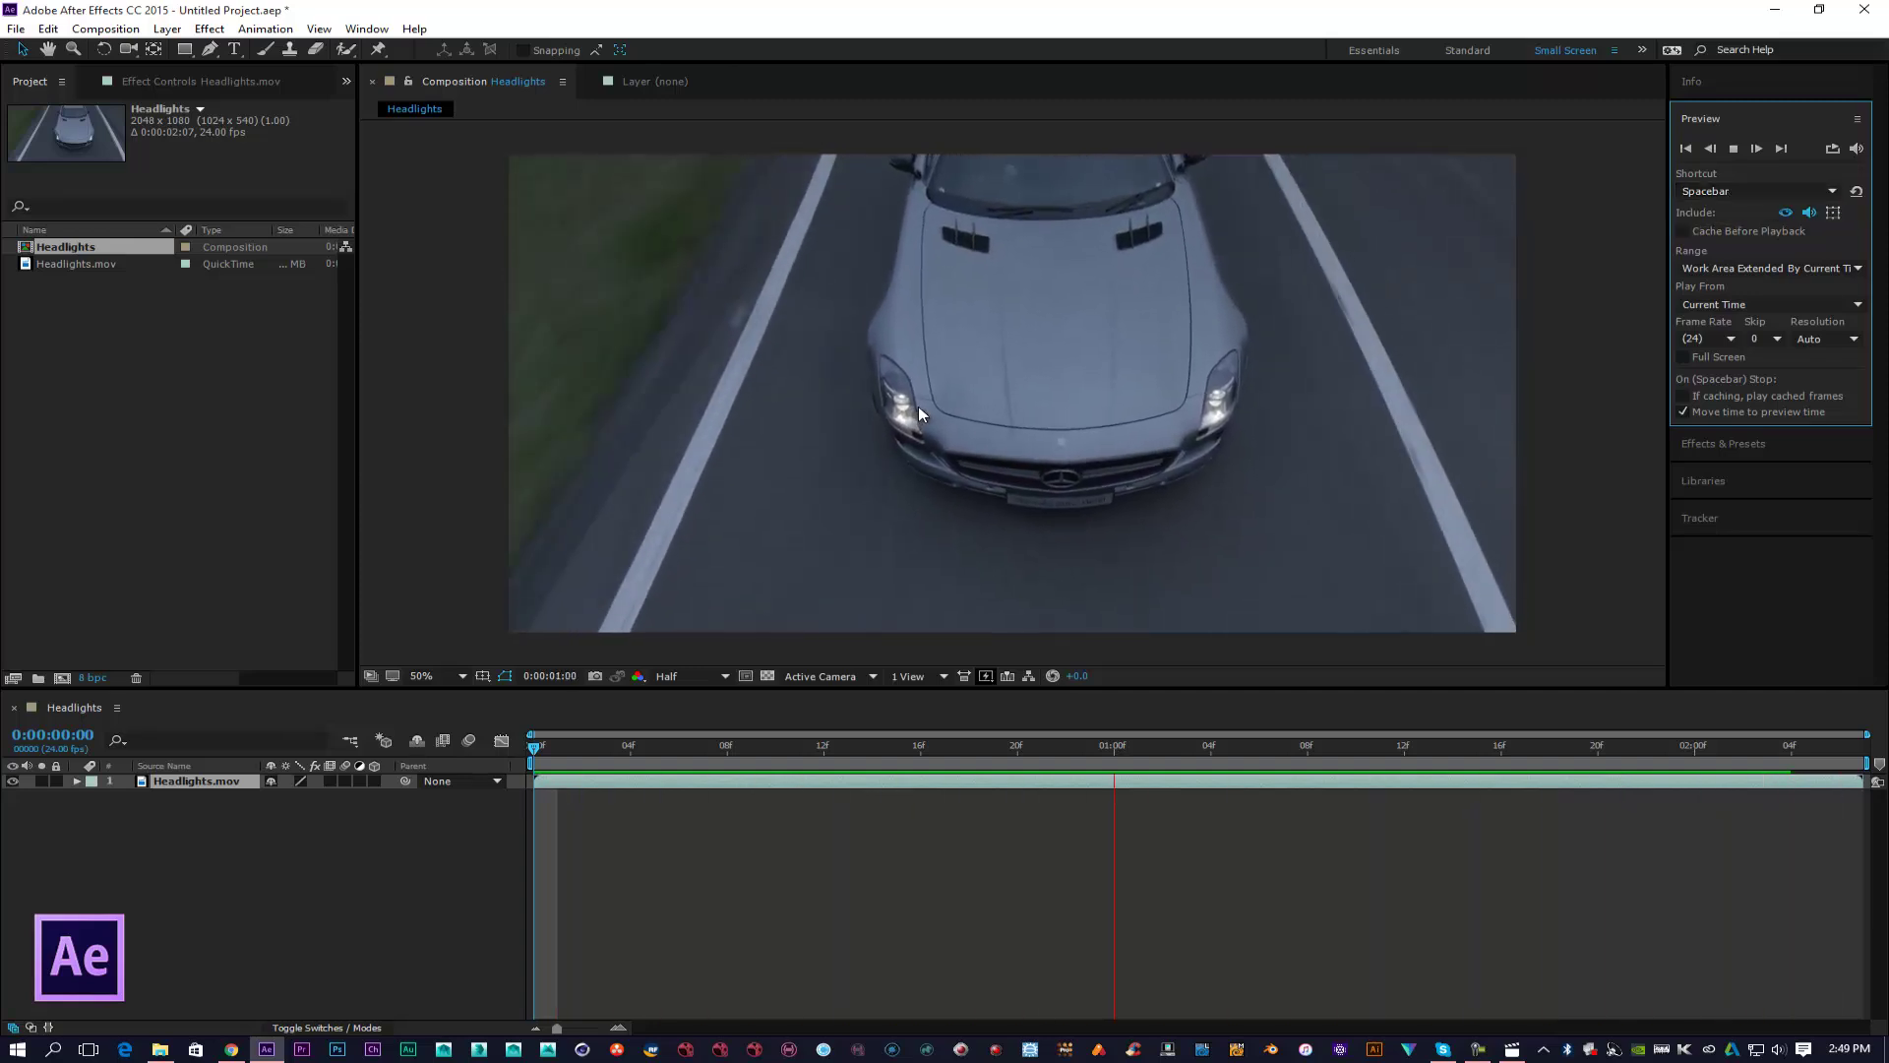
click(1734, 150)
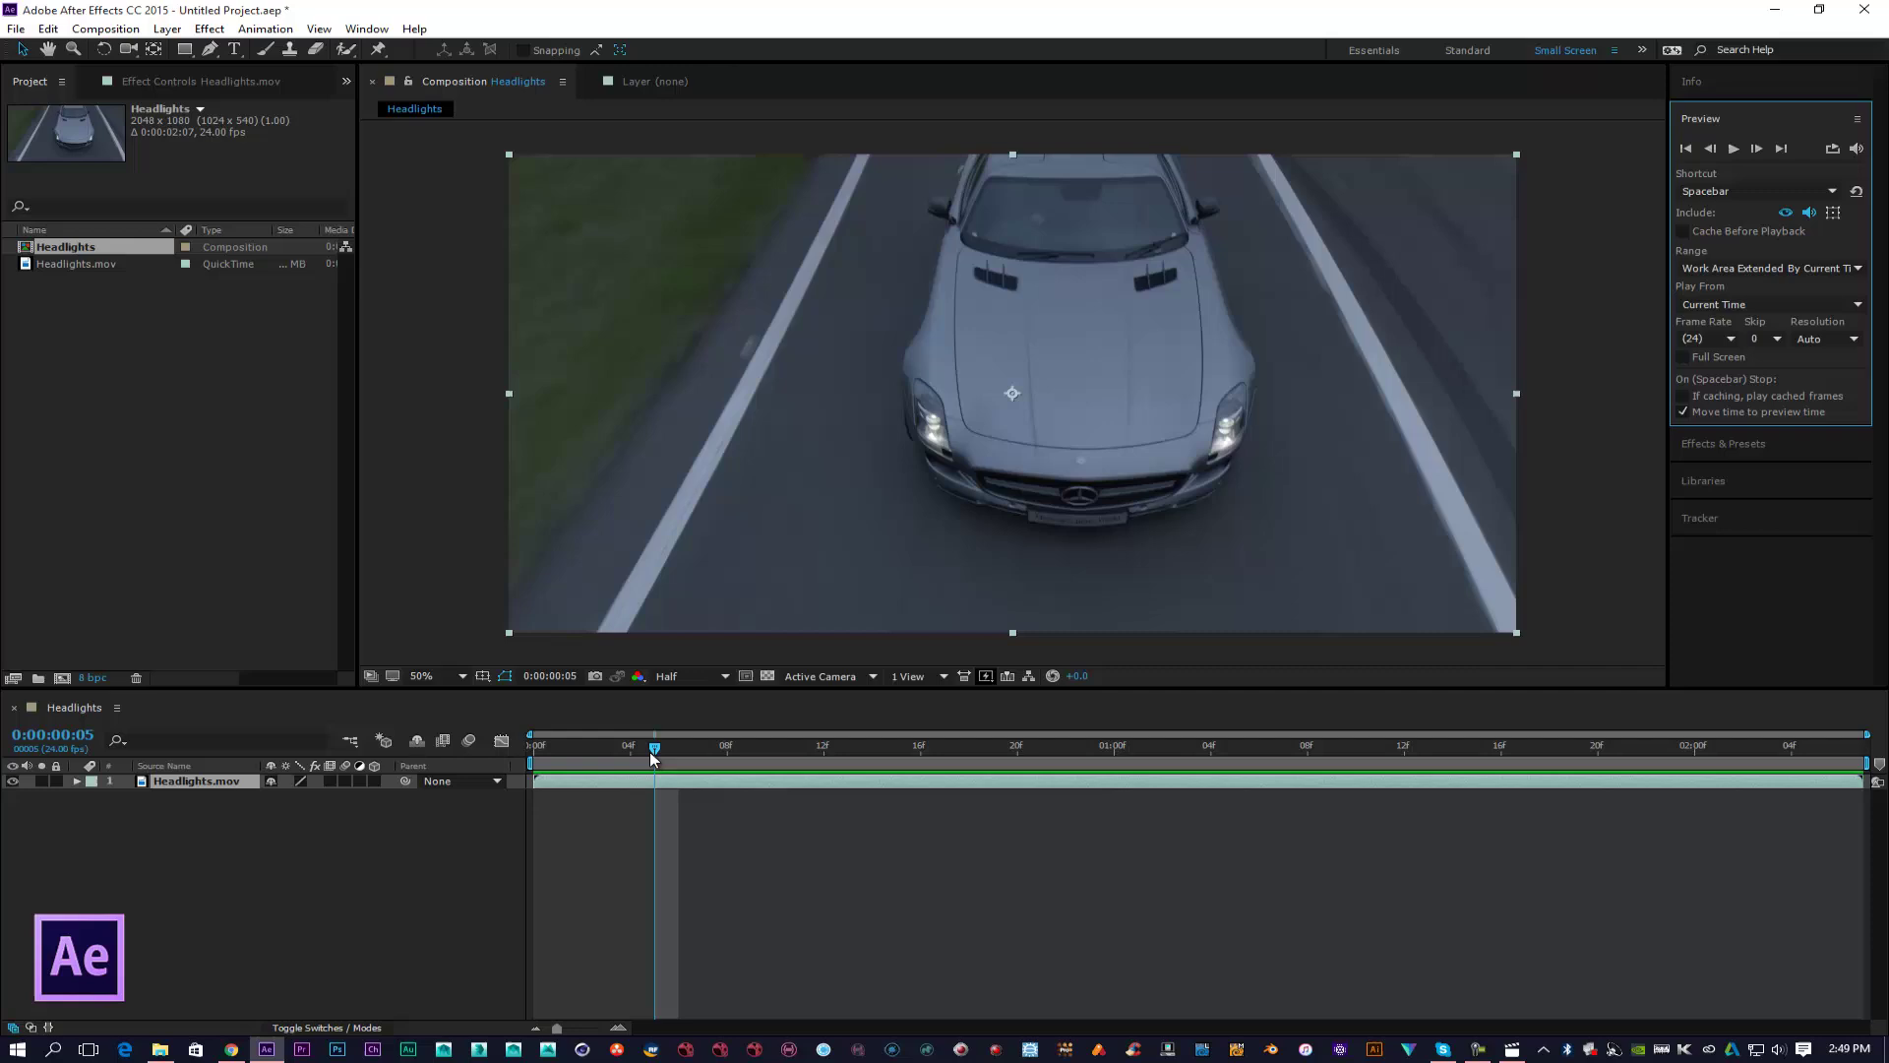
drag(650, 758, 512, 758)
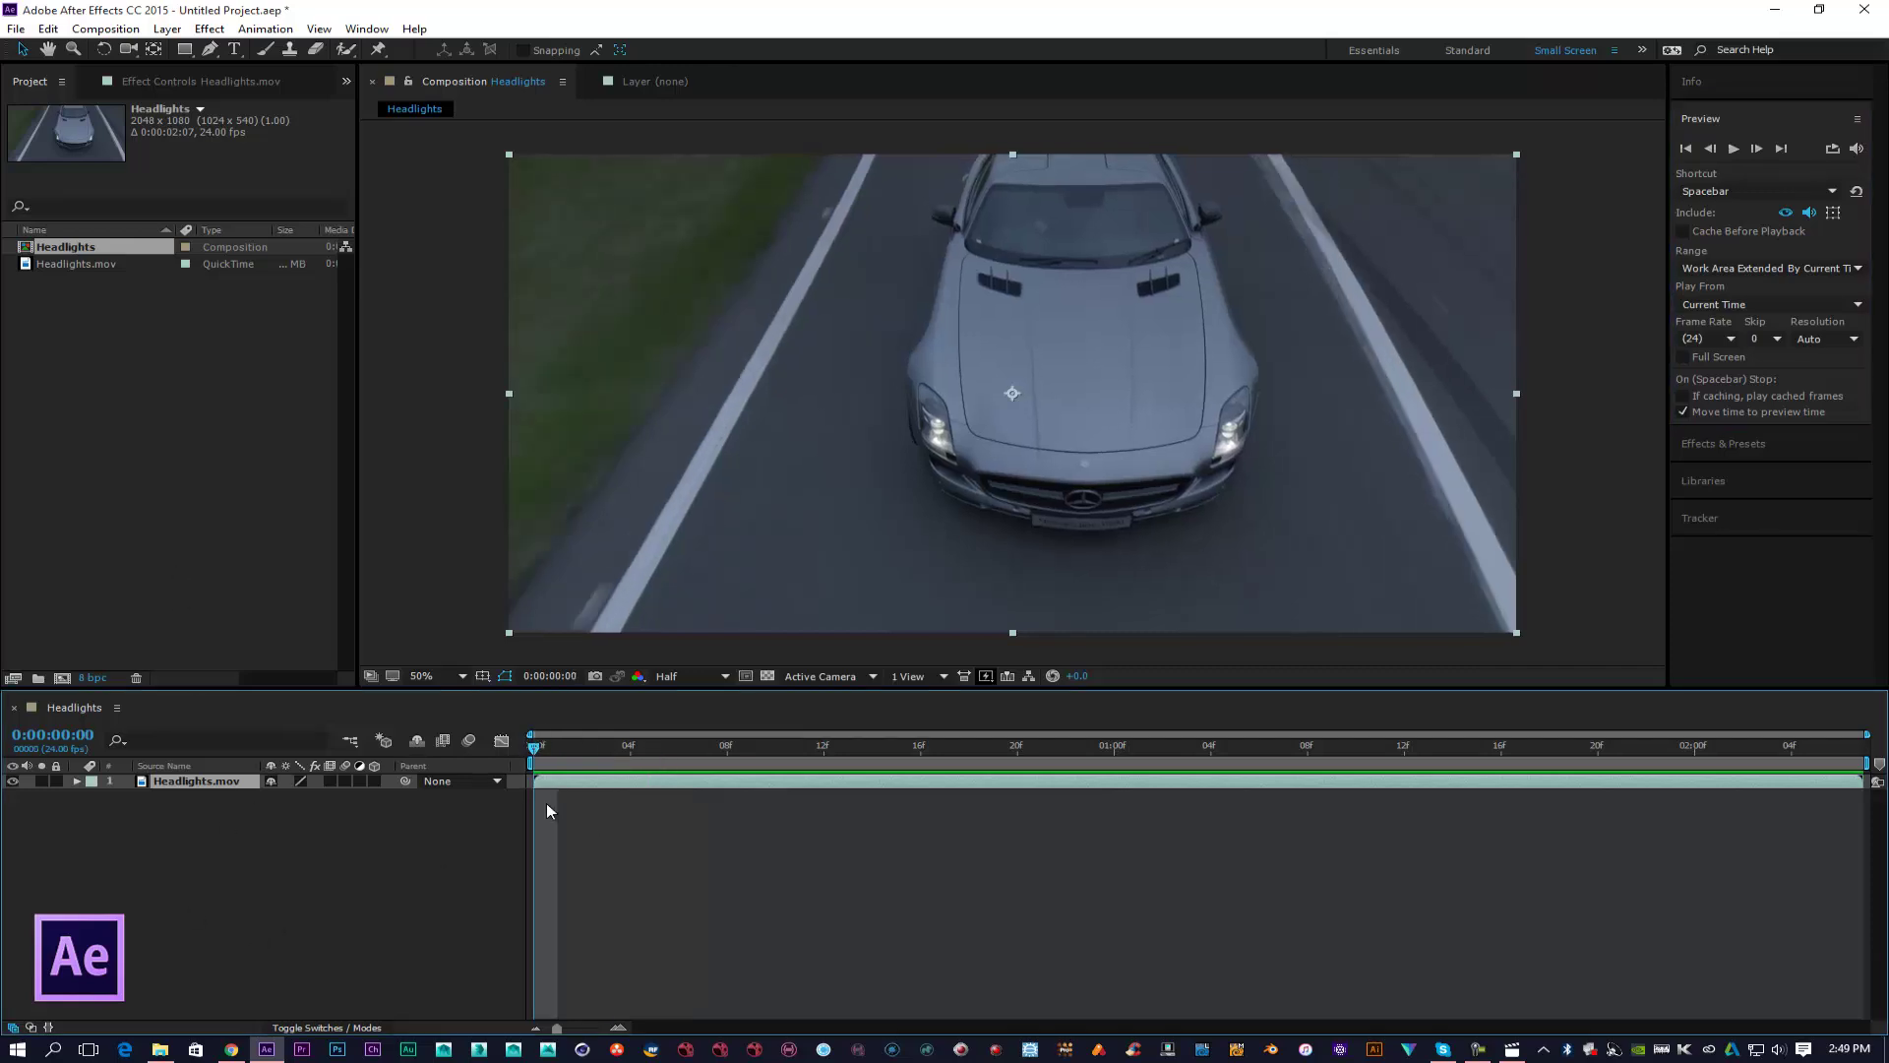
click(1733, 516)
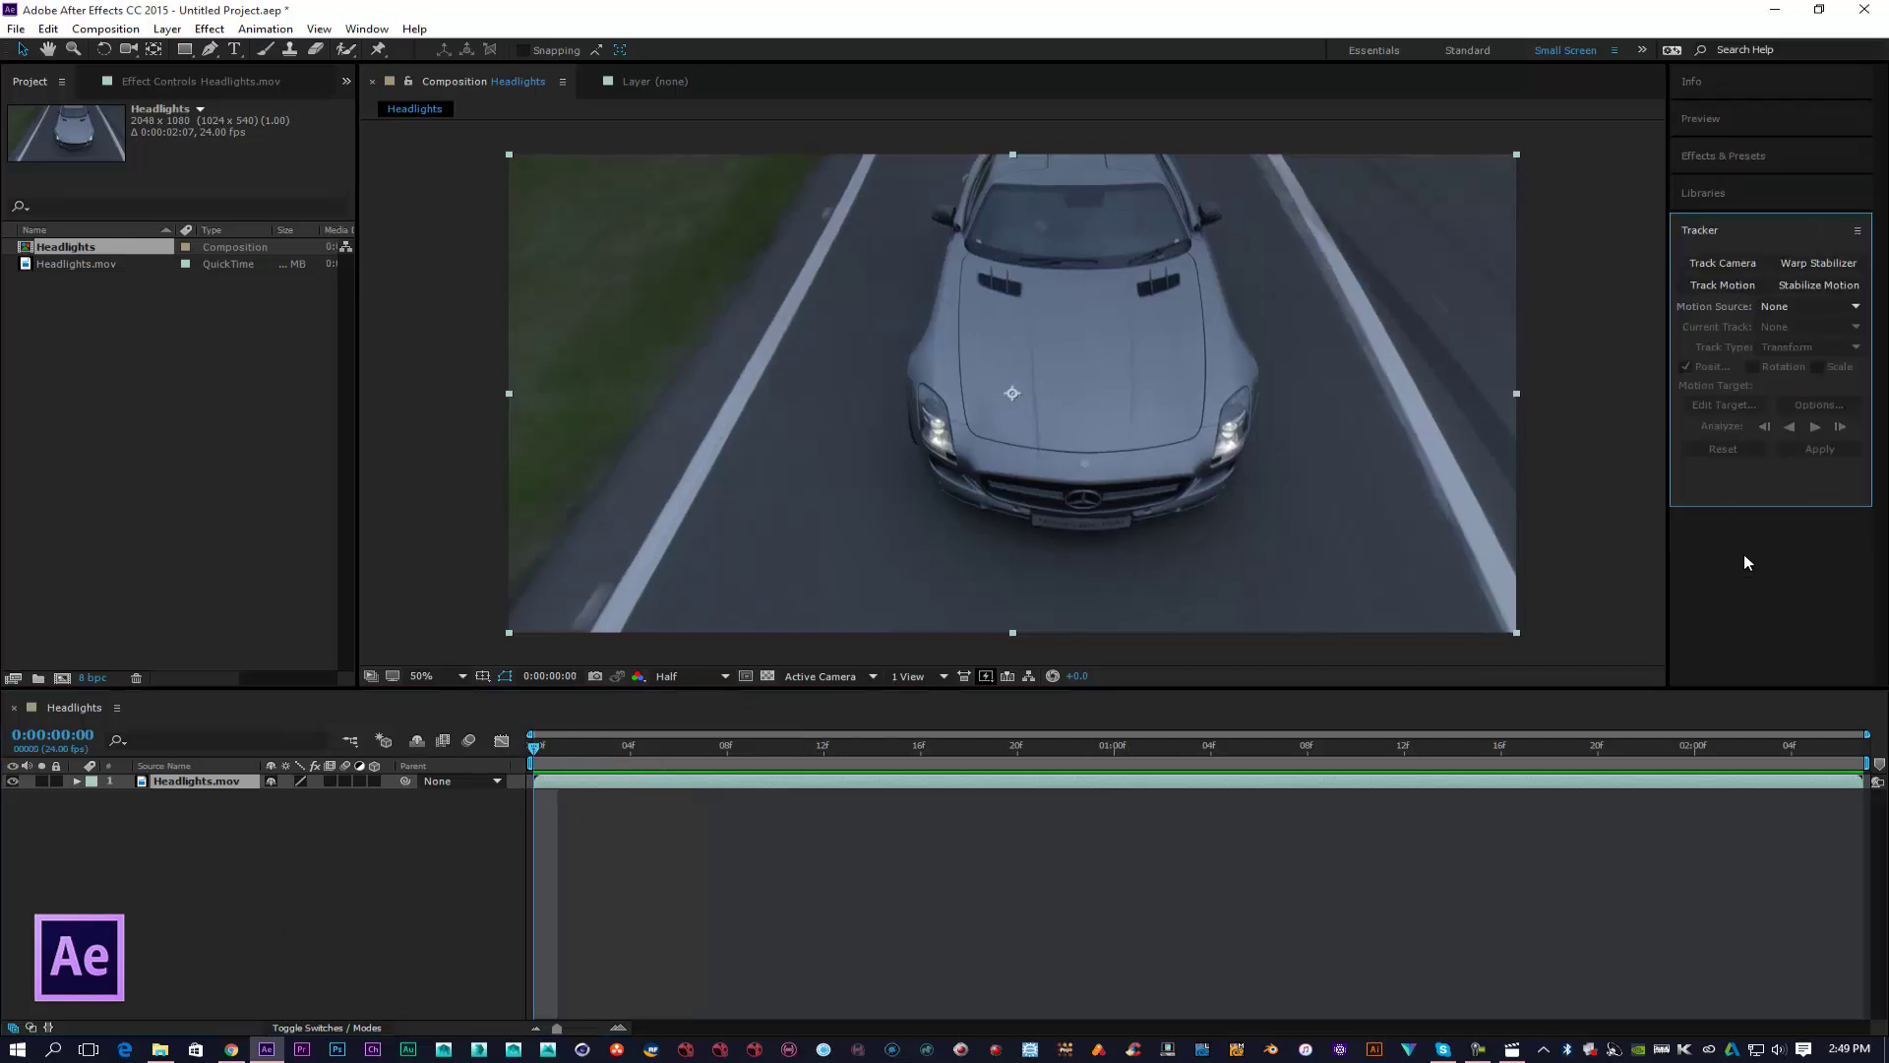
Step: Add a Null Object layer to the composition
right_click(204, 813)
mouse_move(325, 817)
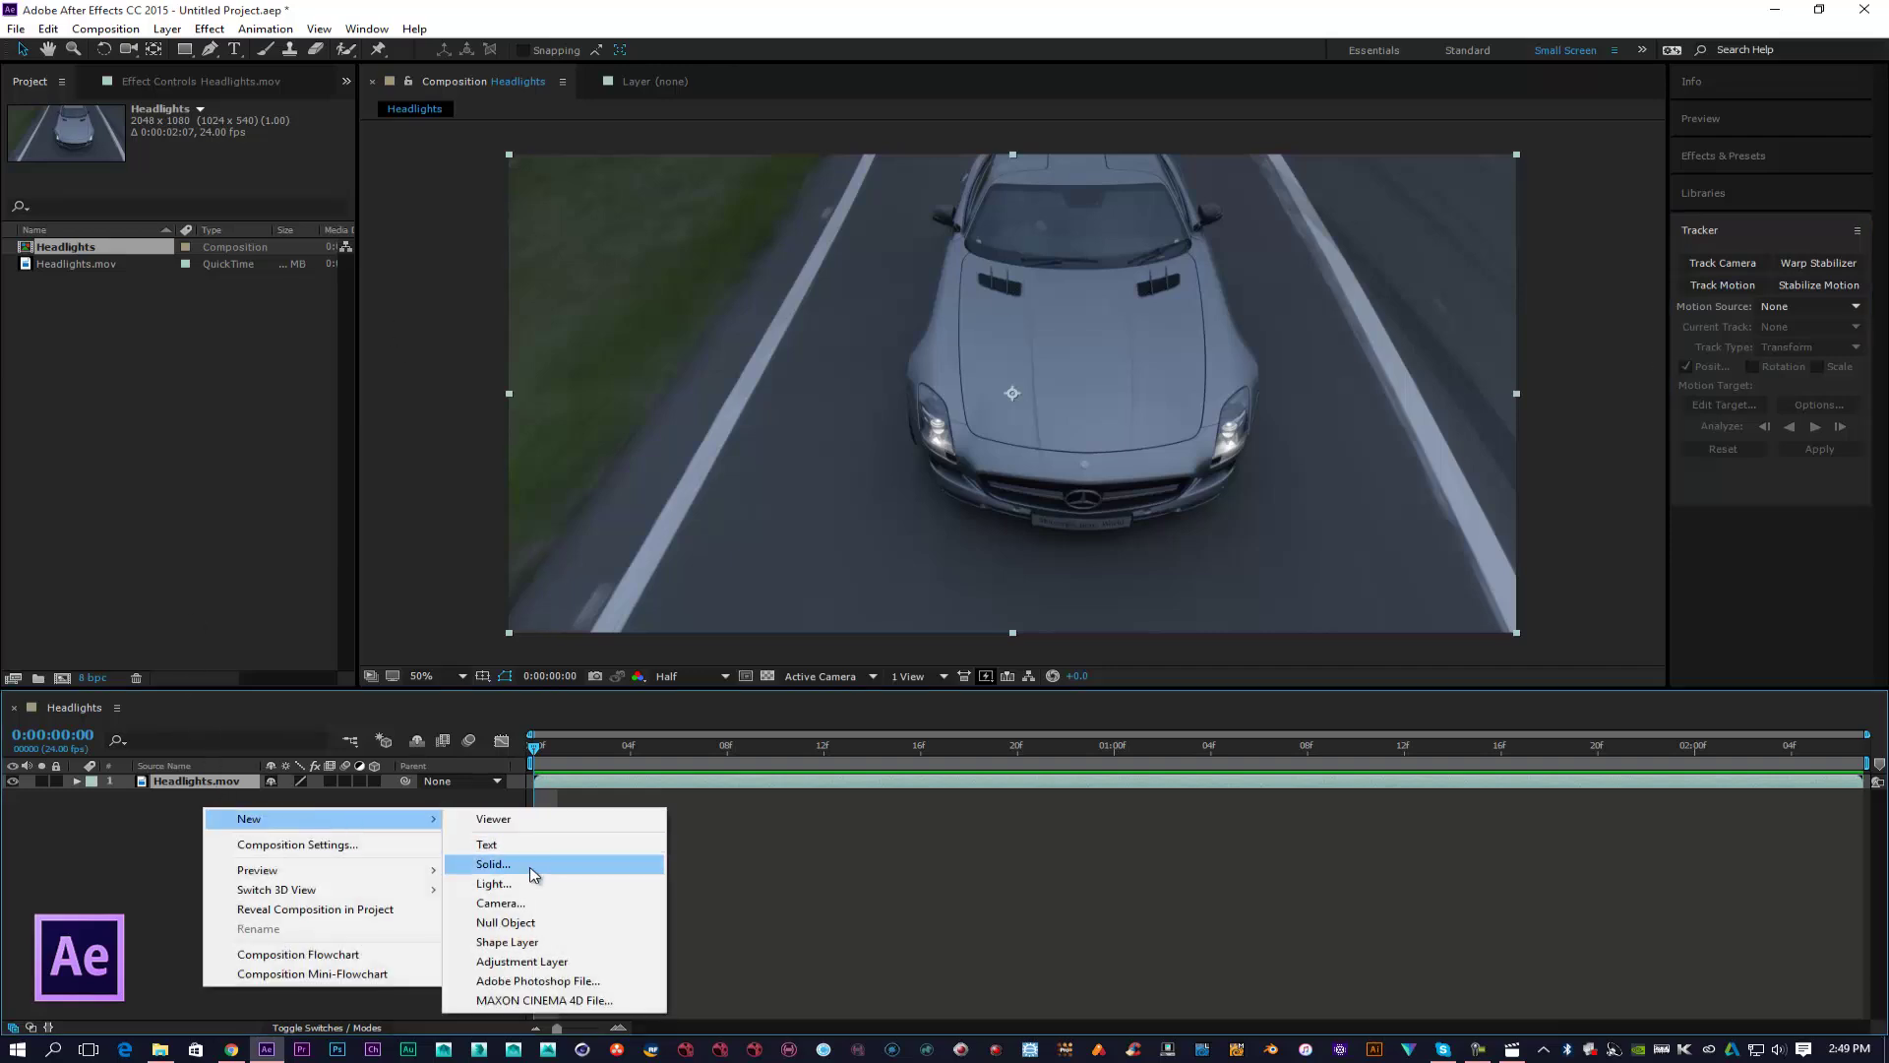
click(522, 922)
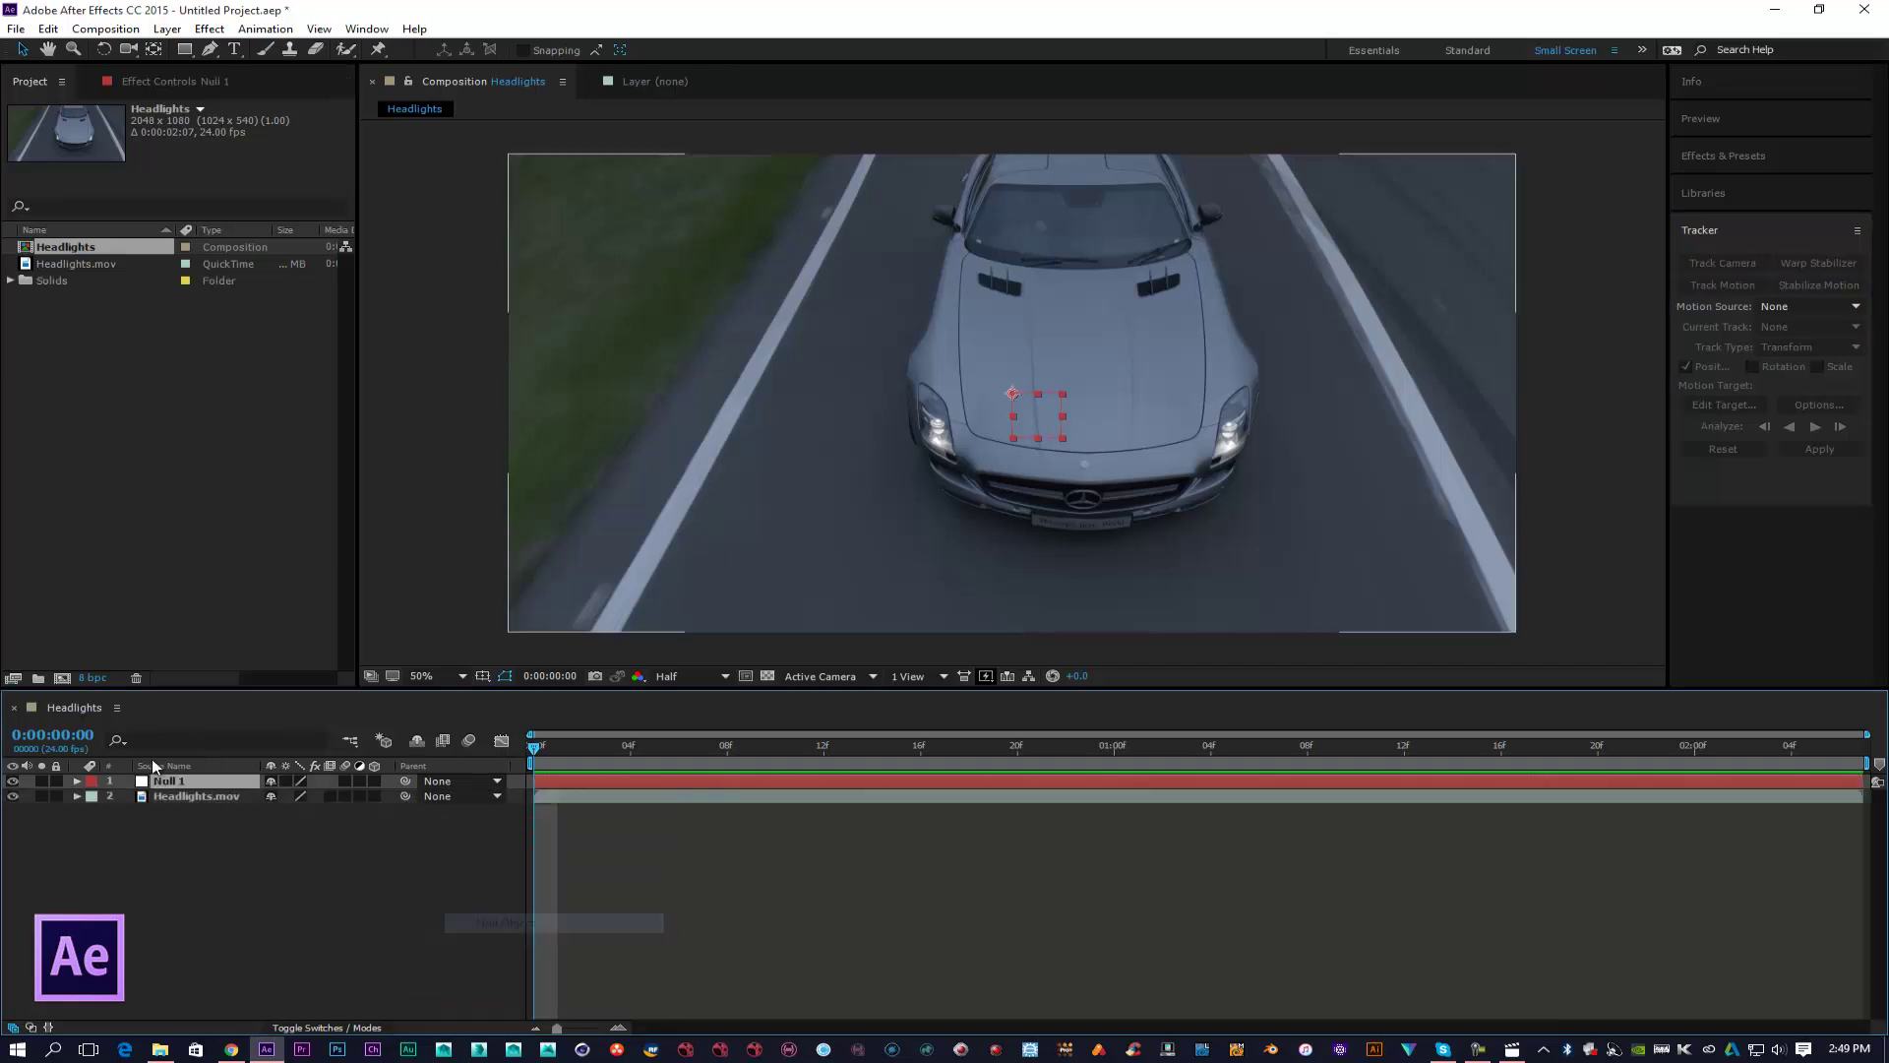
Step: Start Track Motion on Headlights.mov and place Track Point 1 on the left headlight
click(221, 796)
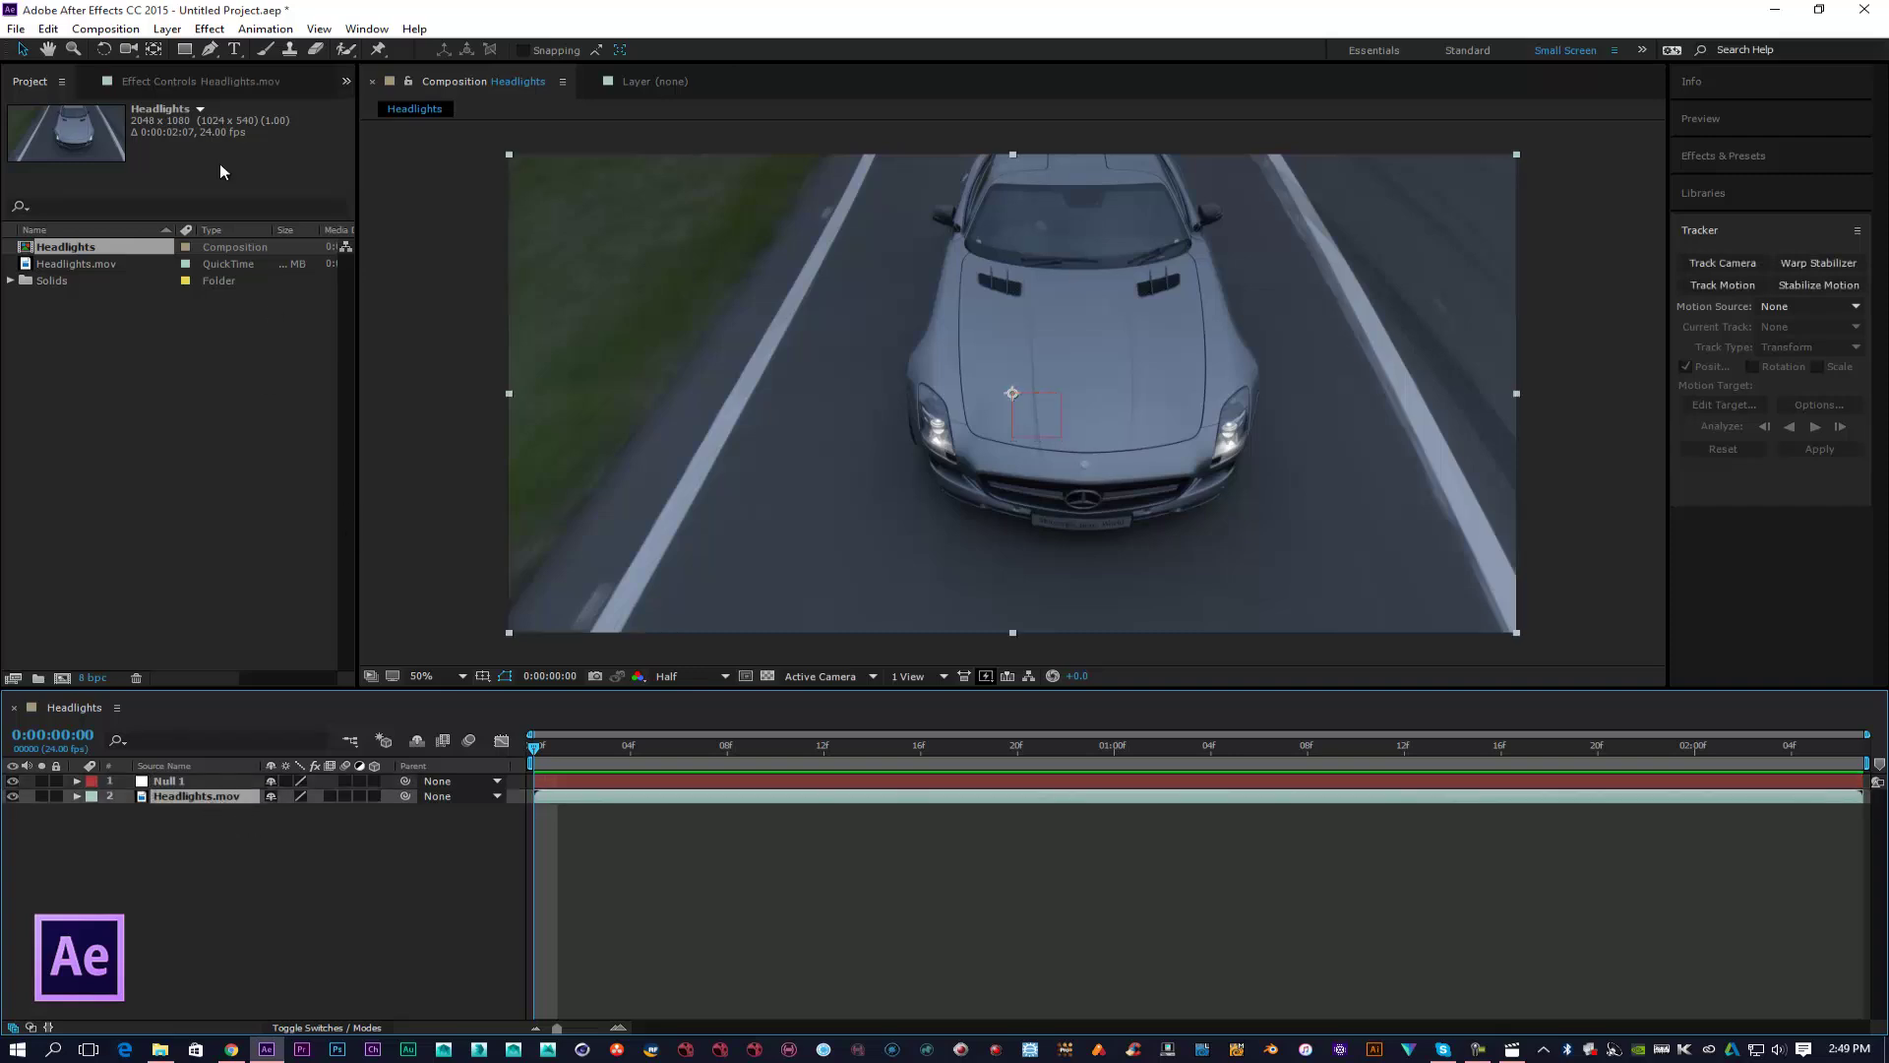
click(264, 29)
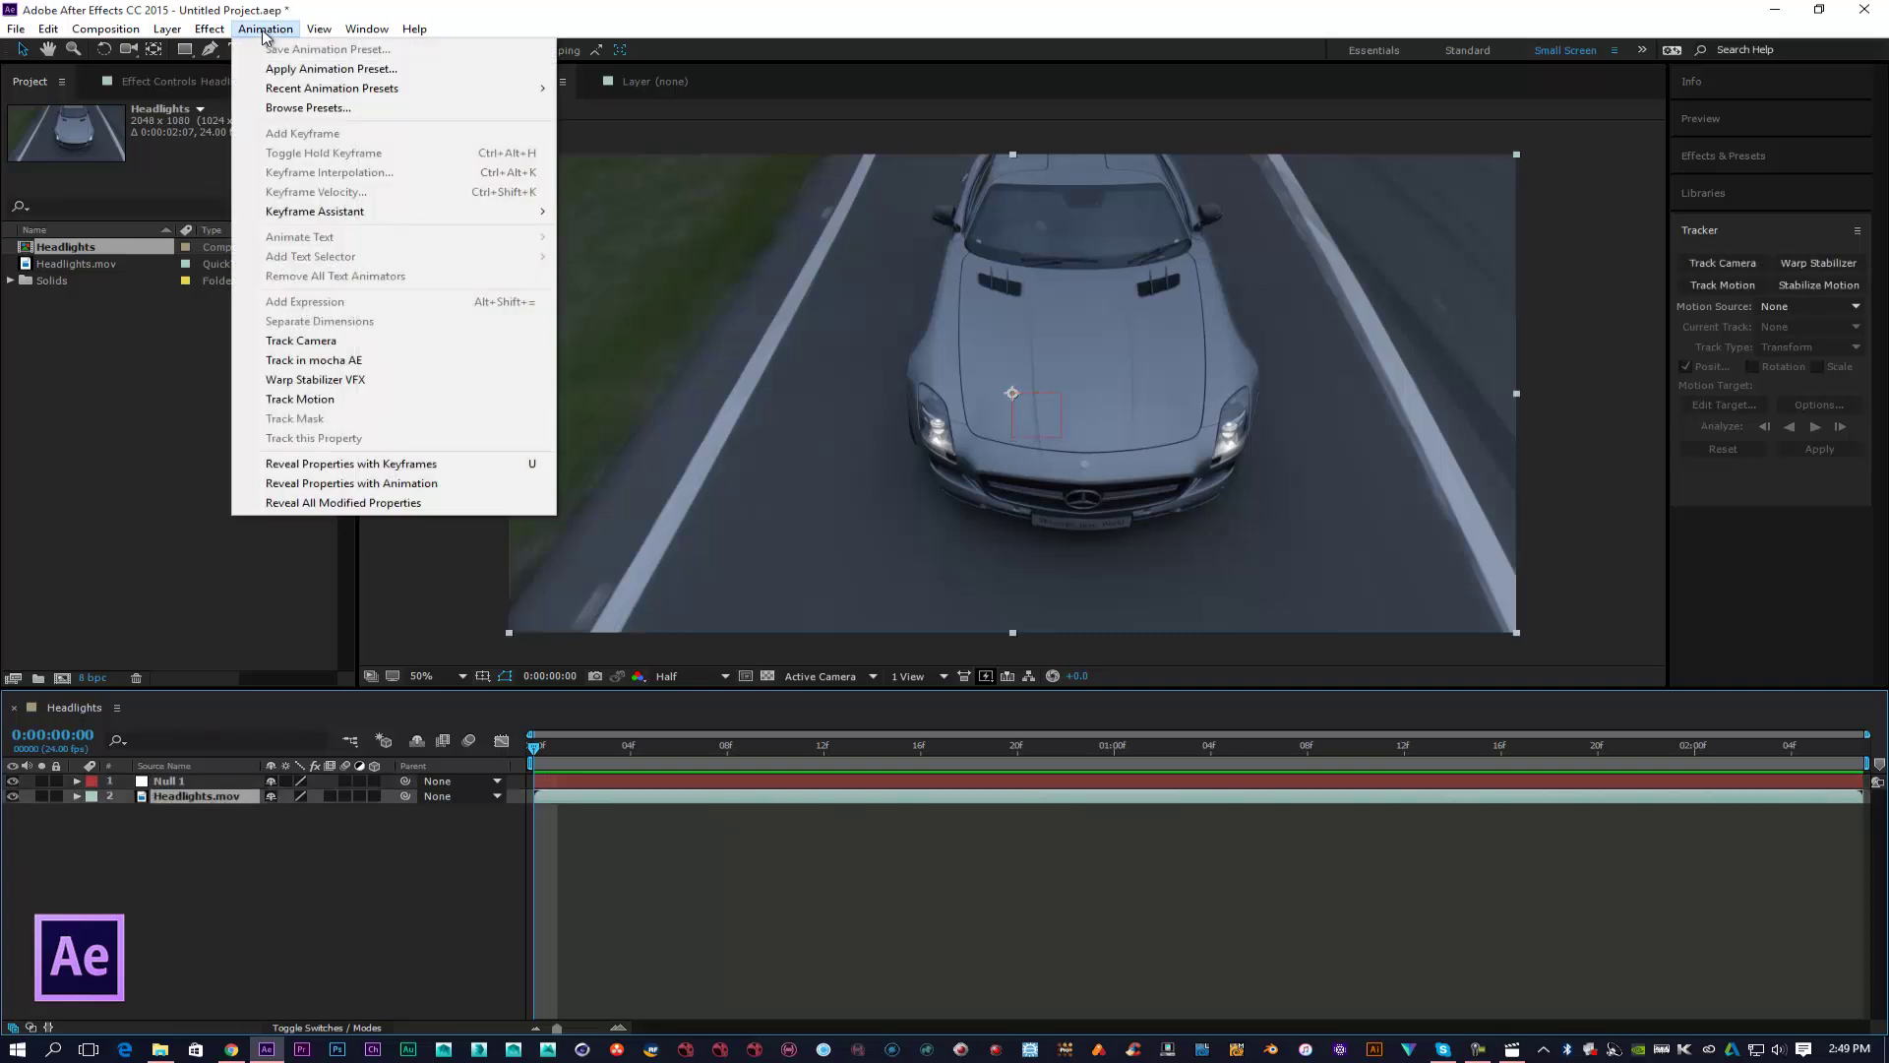
click(301, 399)
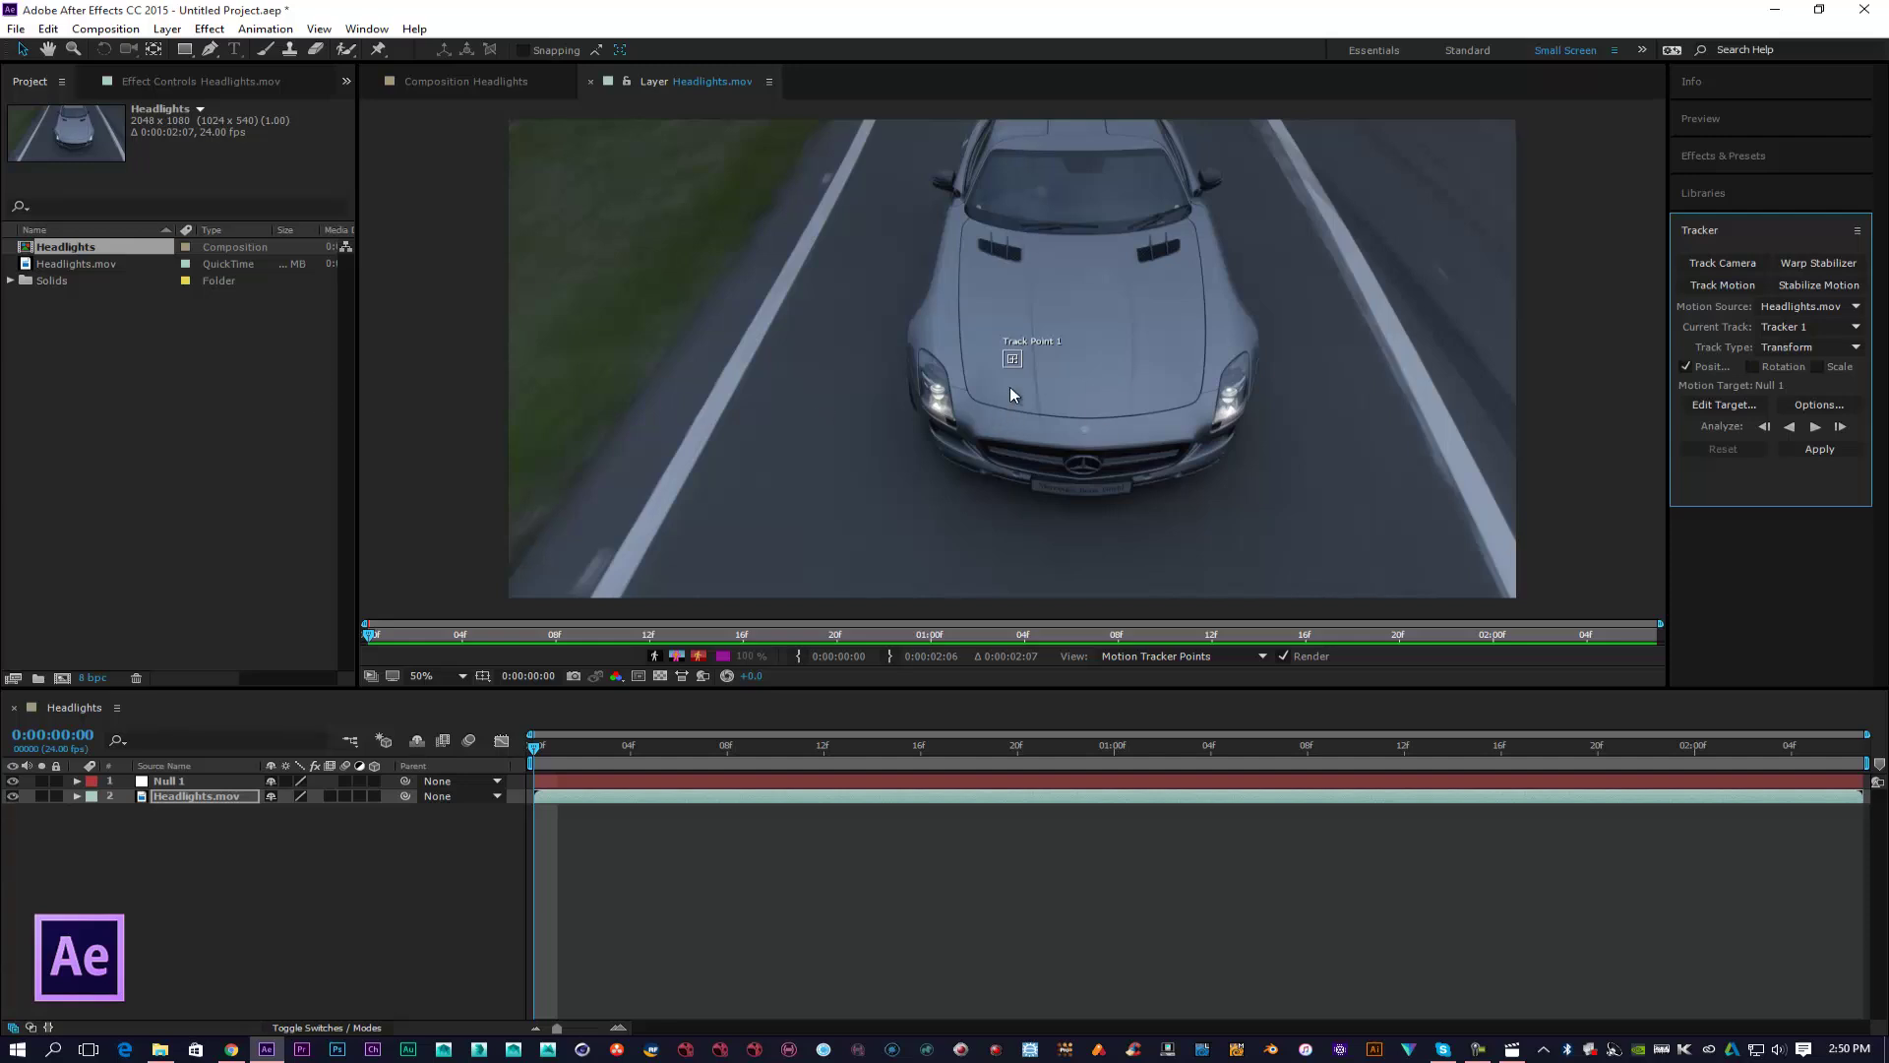
scroll(1012, 359, up, 4)
drag(1012, 362, 643, 340)
scroll(895, 472, down, 2)
drag(1116, 348, 1066, 354)
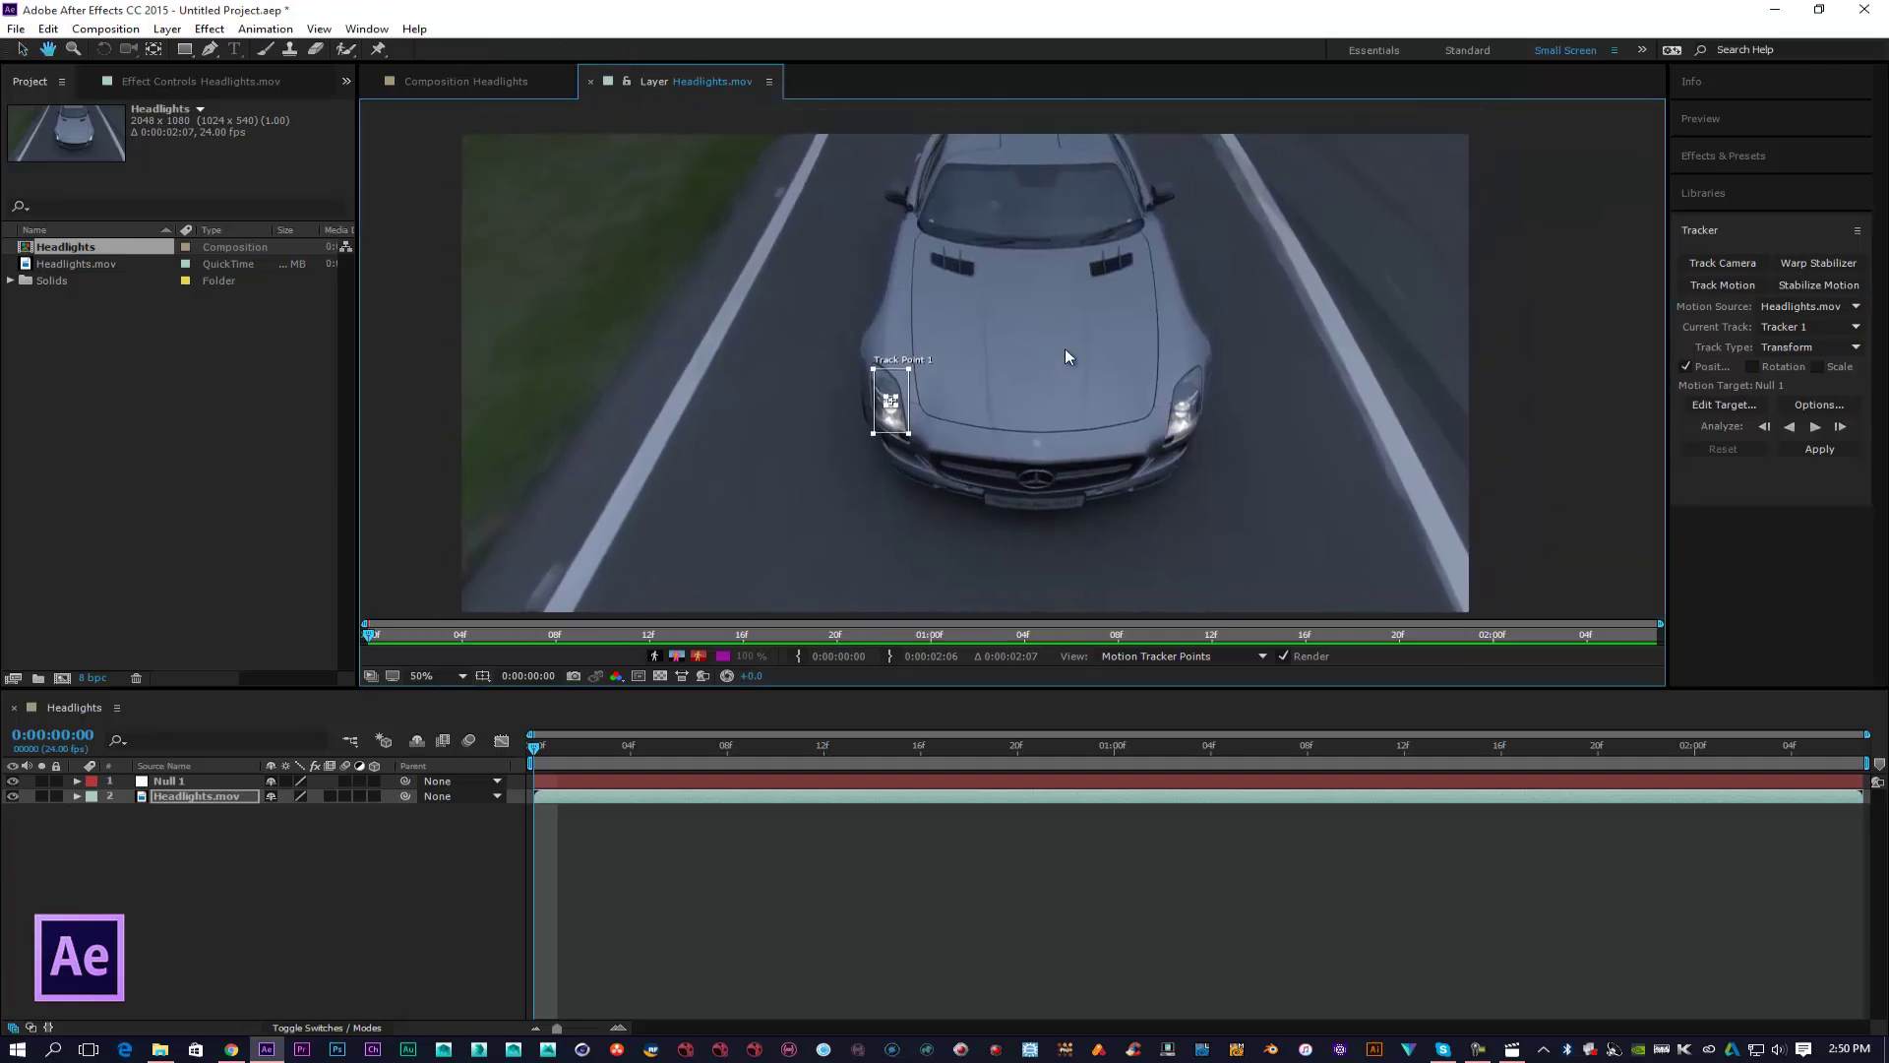
Step: Target Null 1, analyze the headlight track, and apply it in X and Y
click(1723, 404)
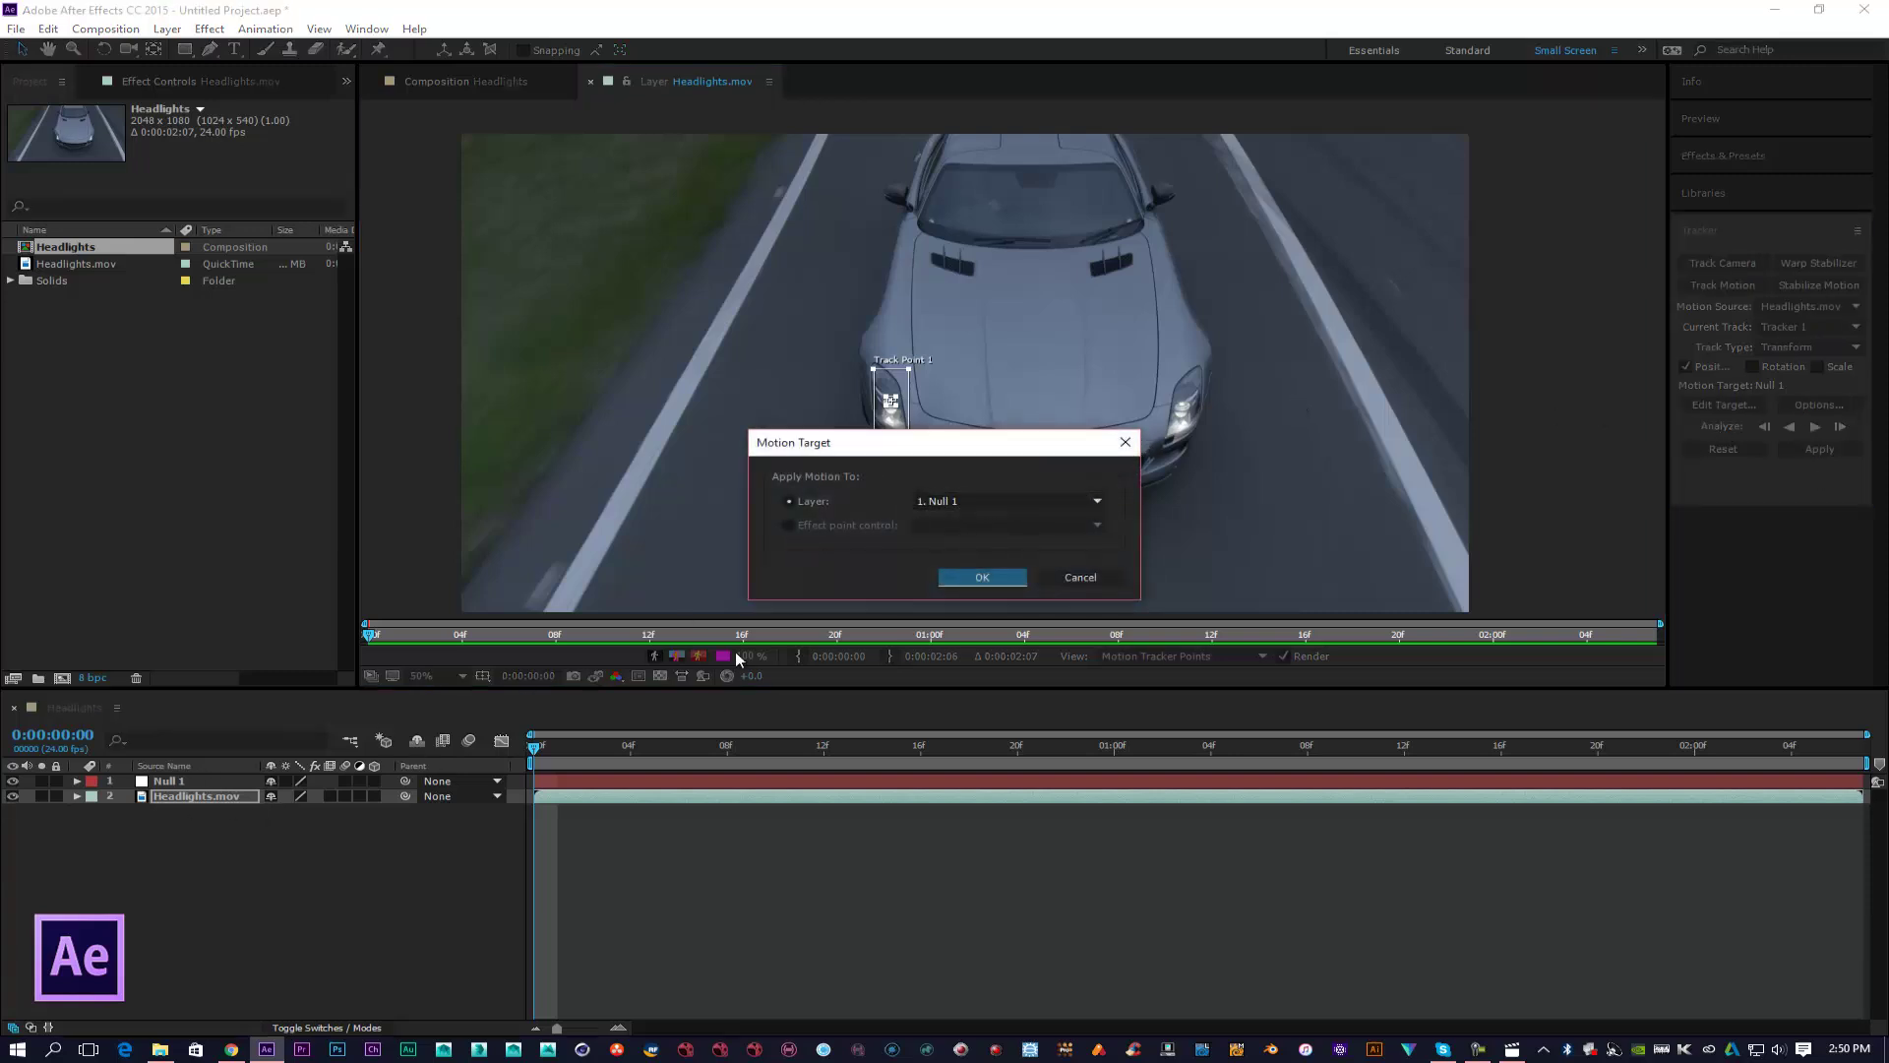
click(1012, 577)
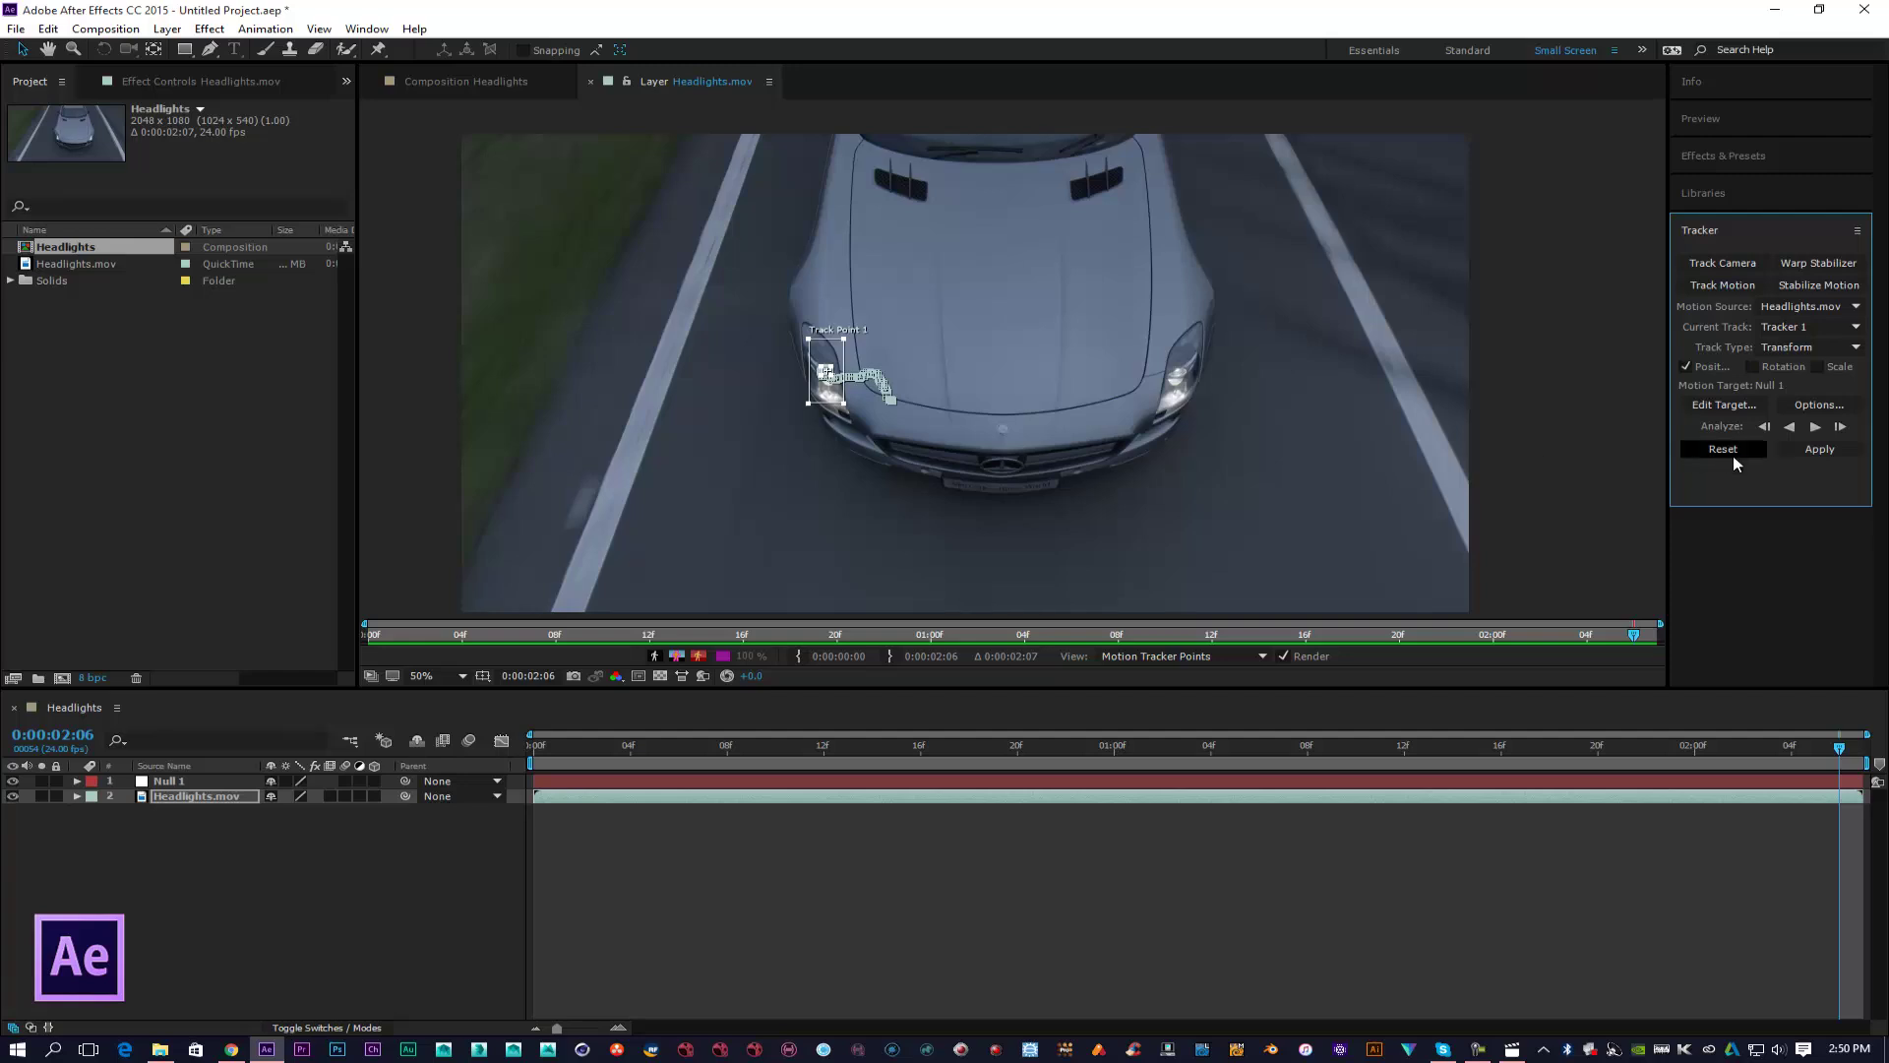
click(1819, 449)
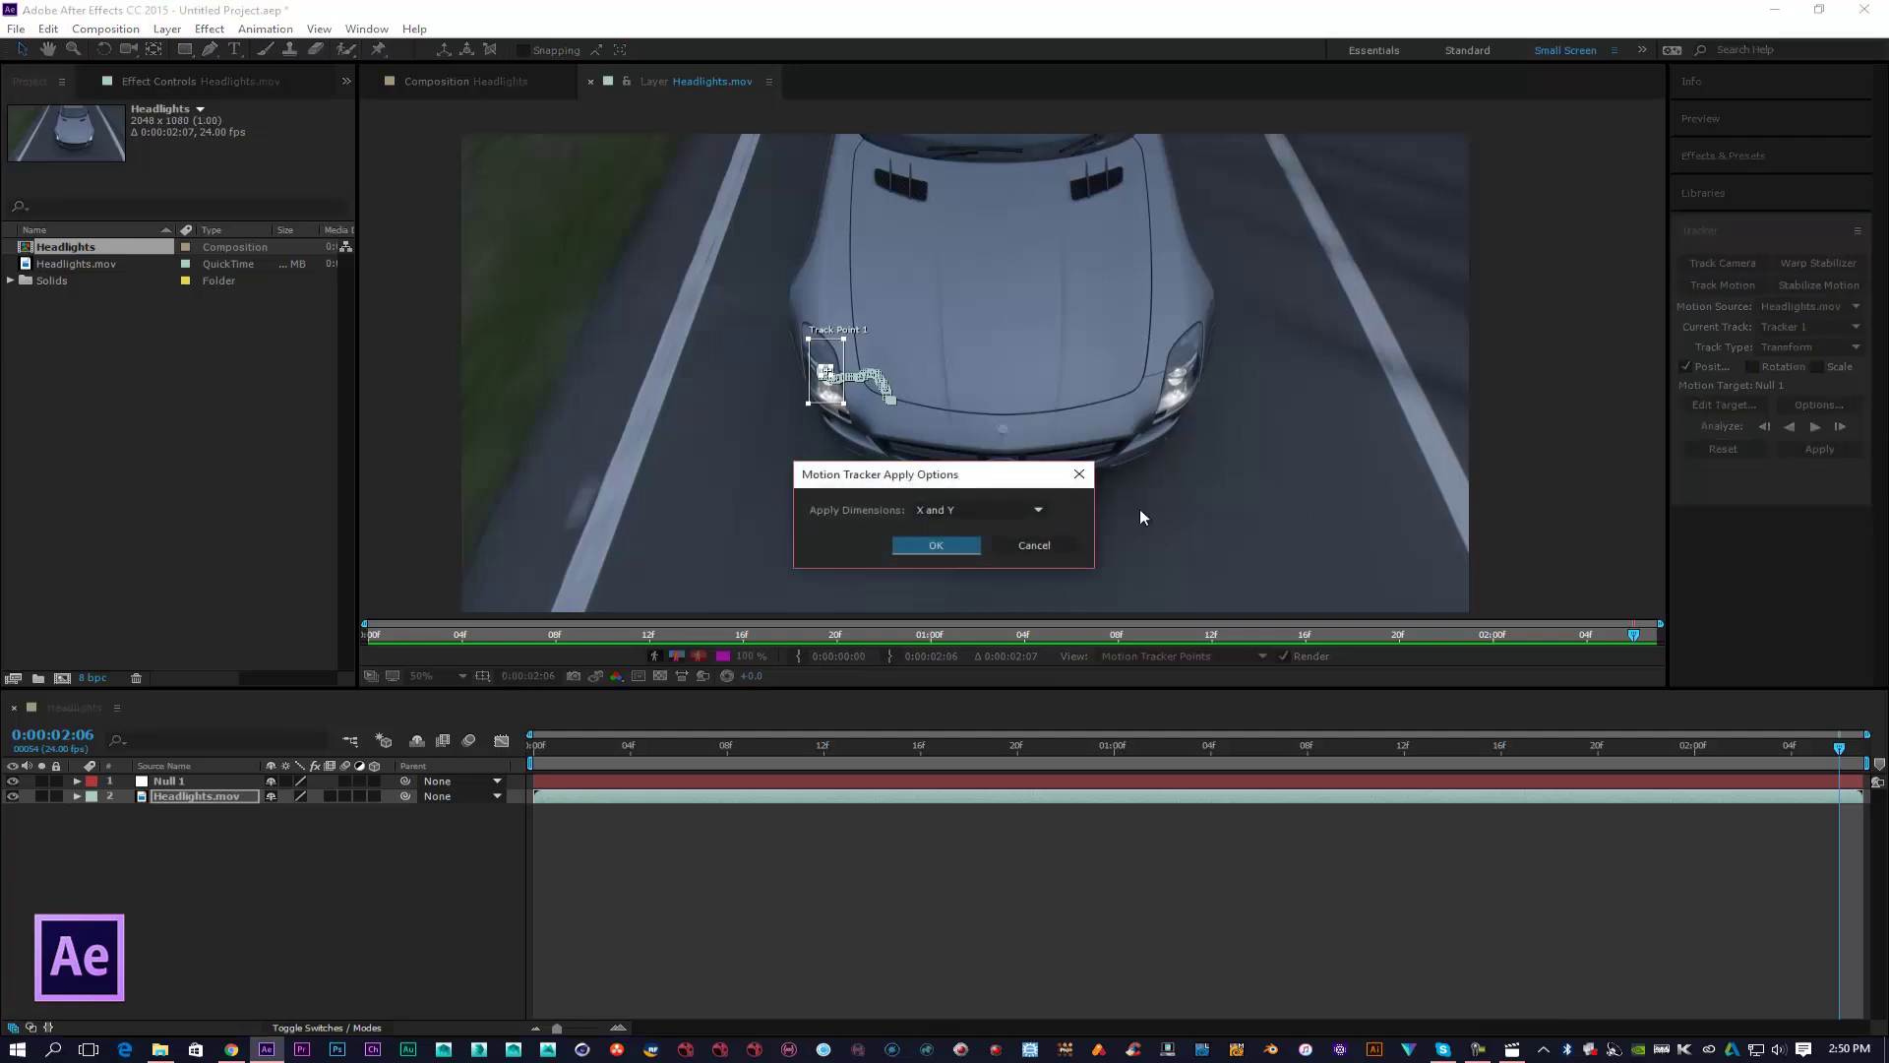
click(938, 544)
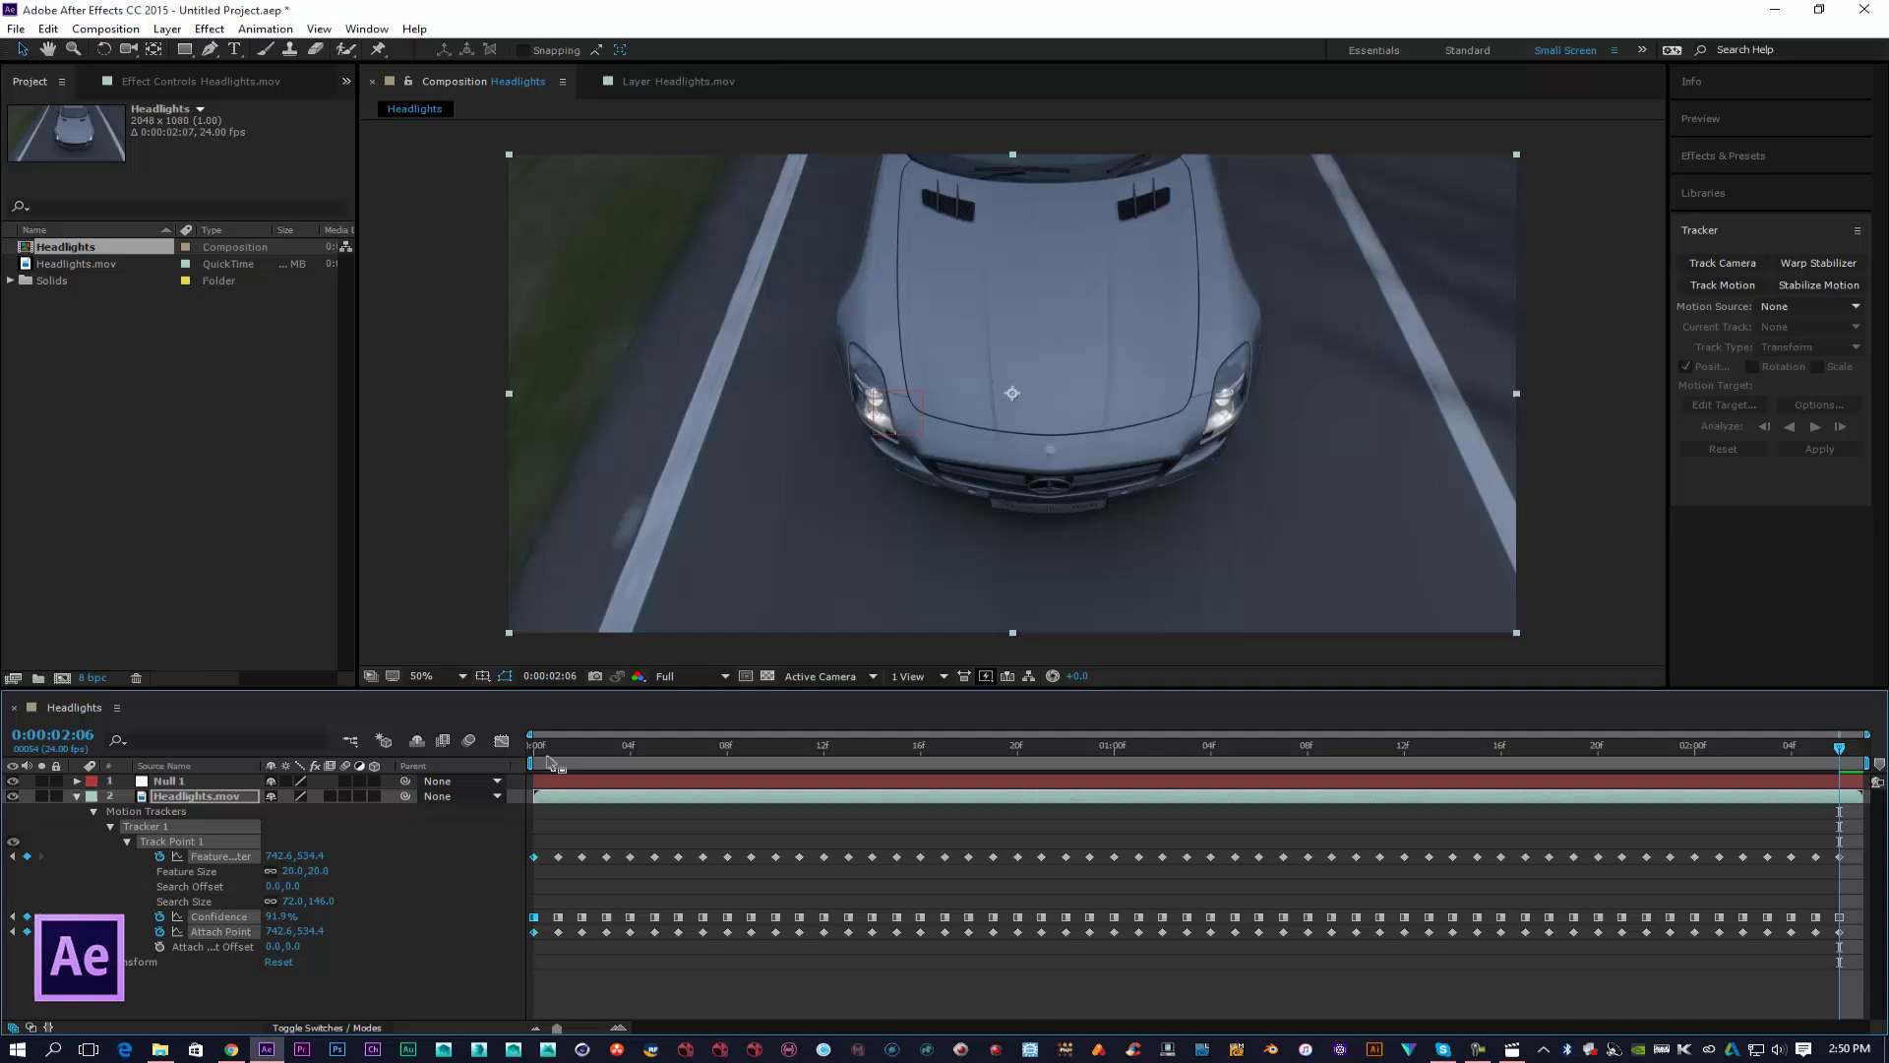
click(77, 796)
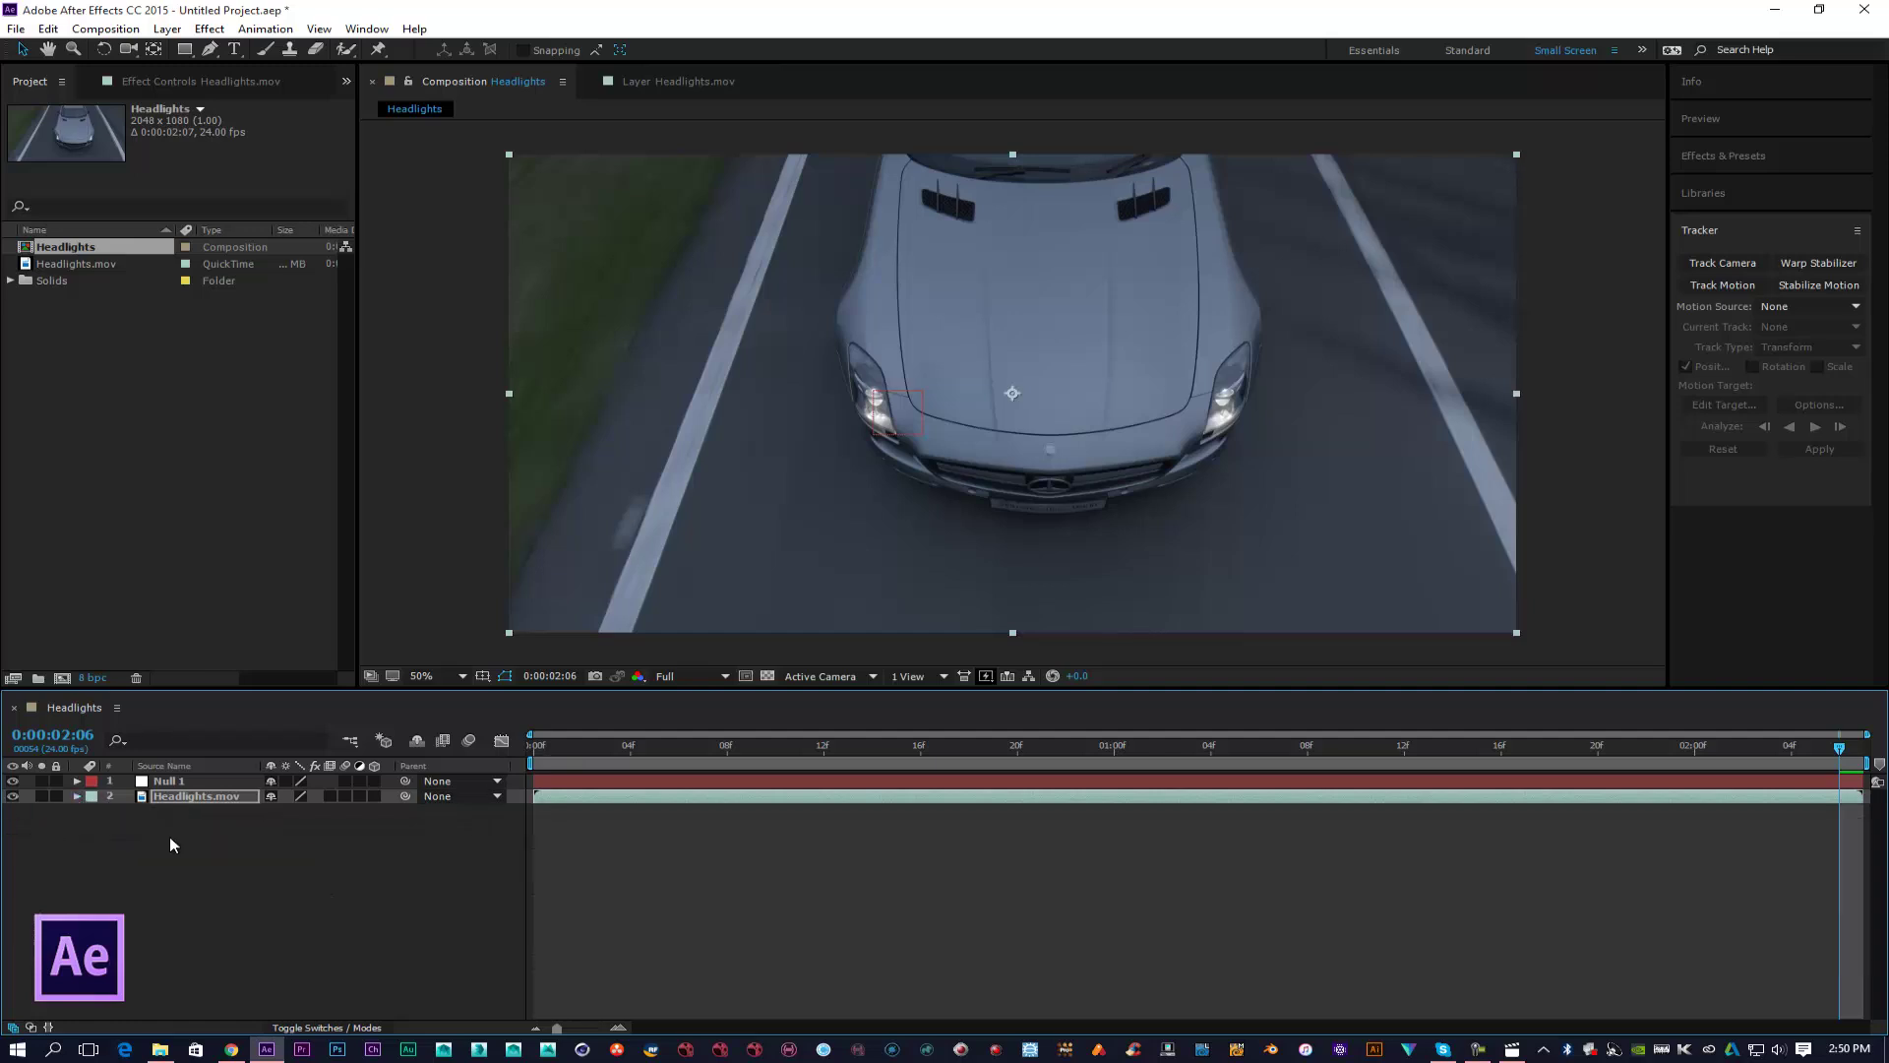
Step: Create a new black solid layer
right_click(241, 848)
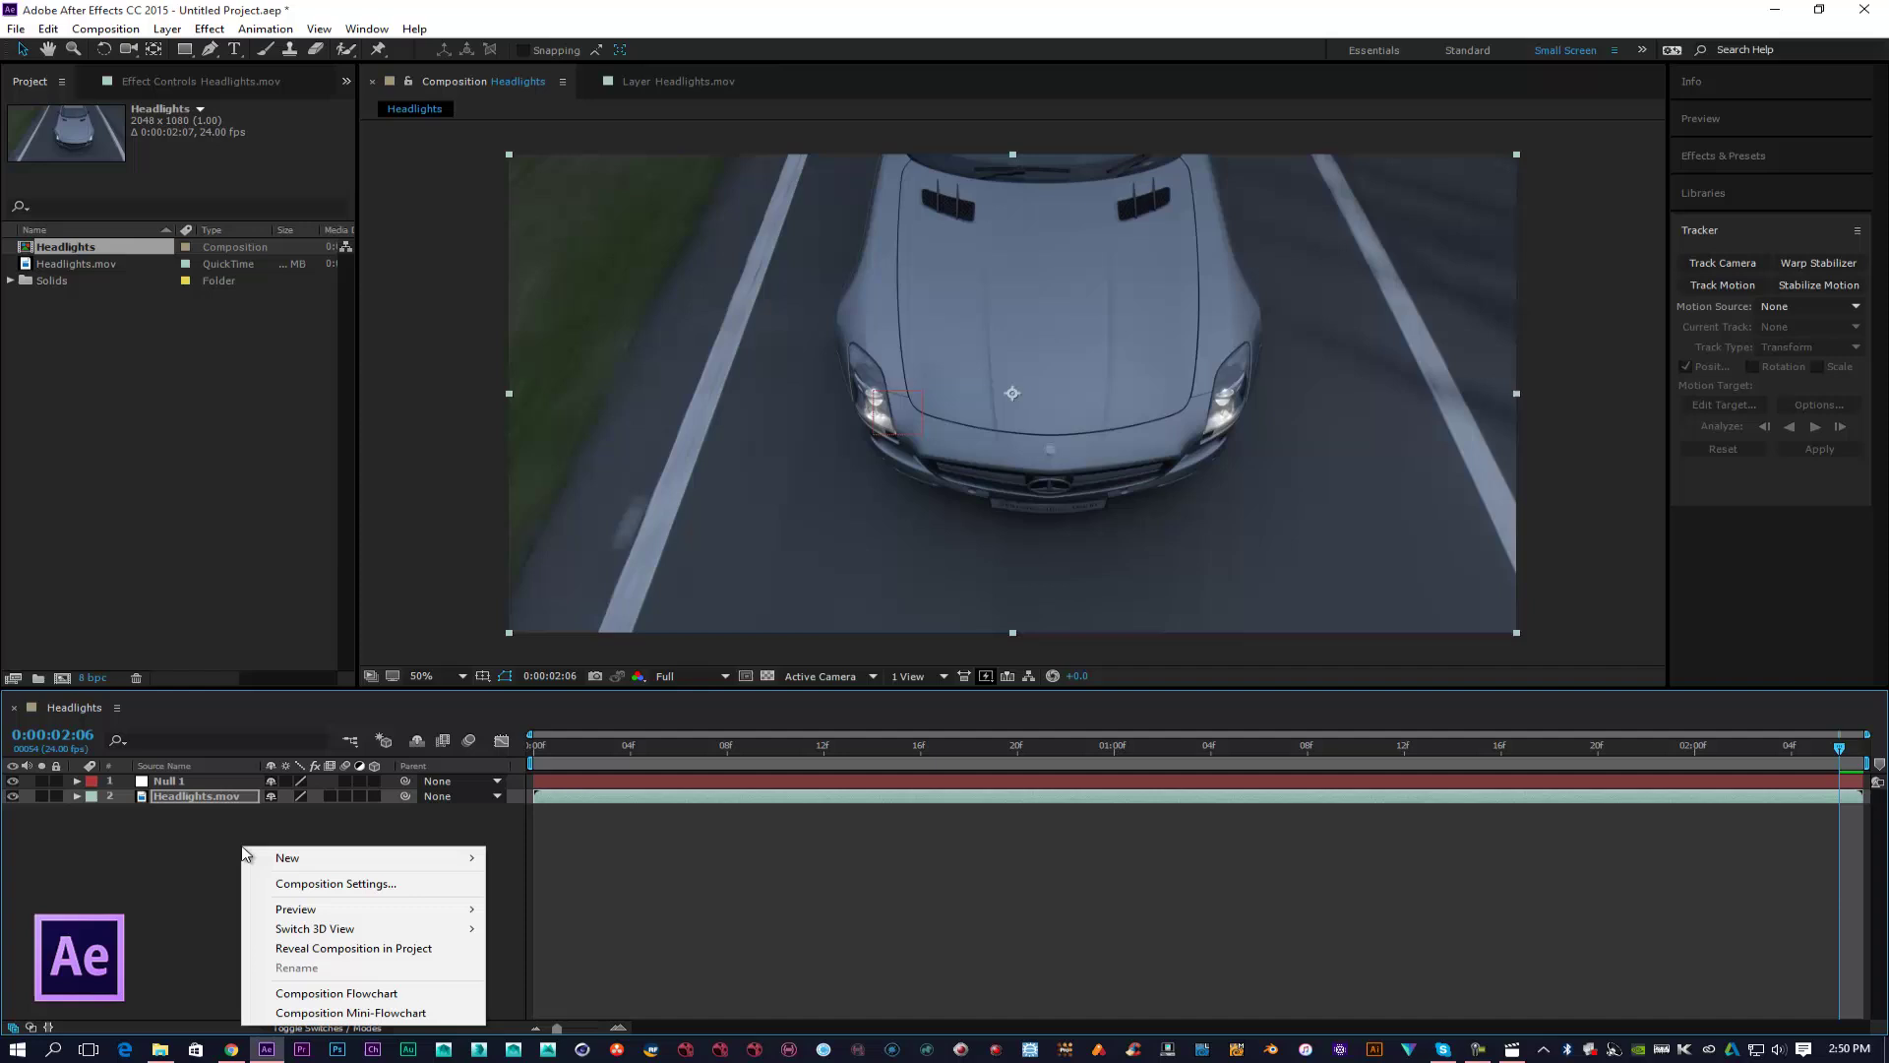
mouse_move(315, 859)
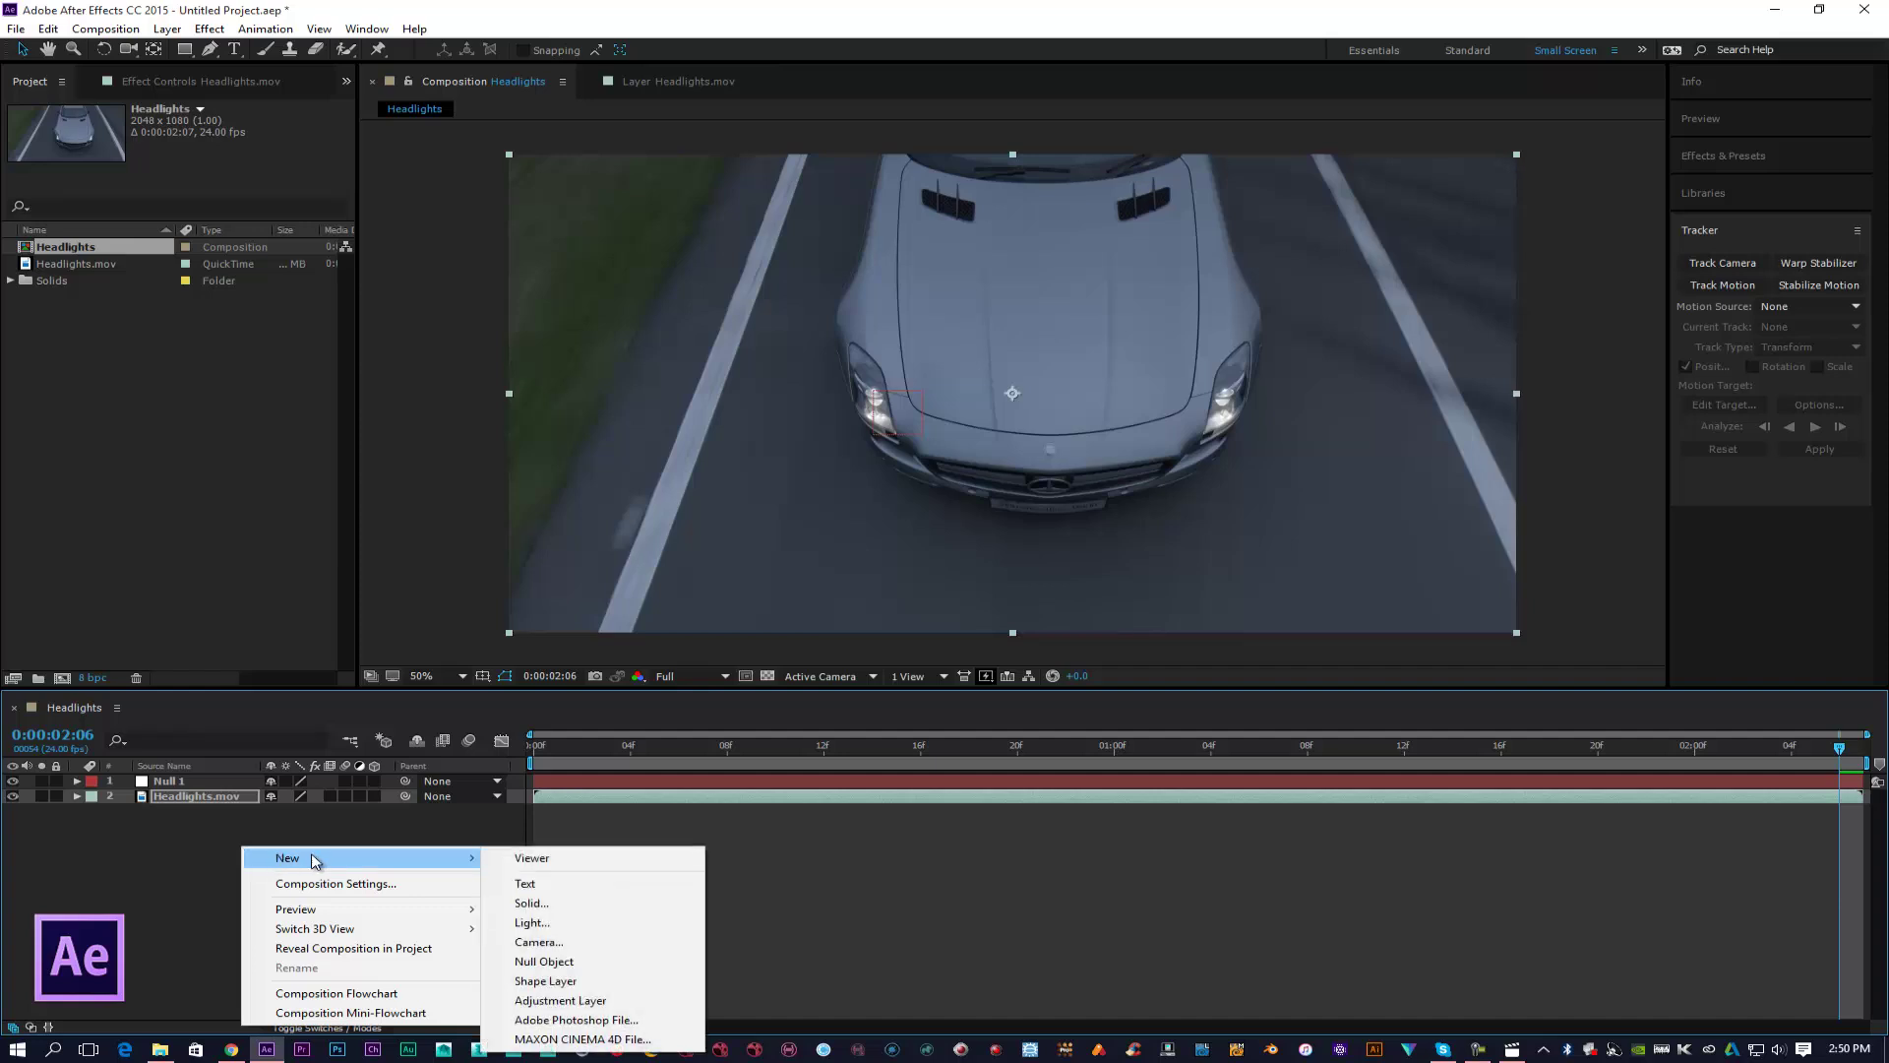
click(534, 903)
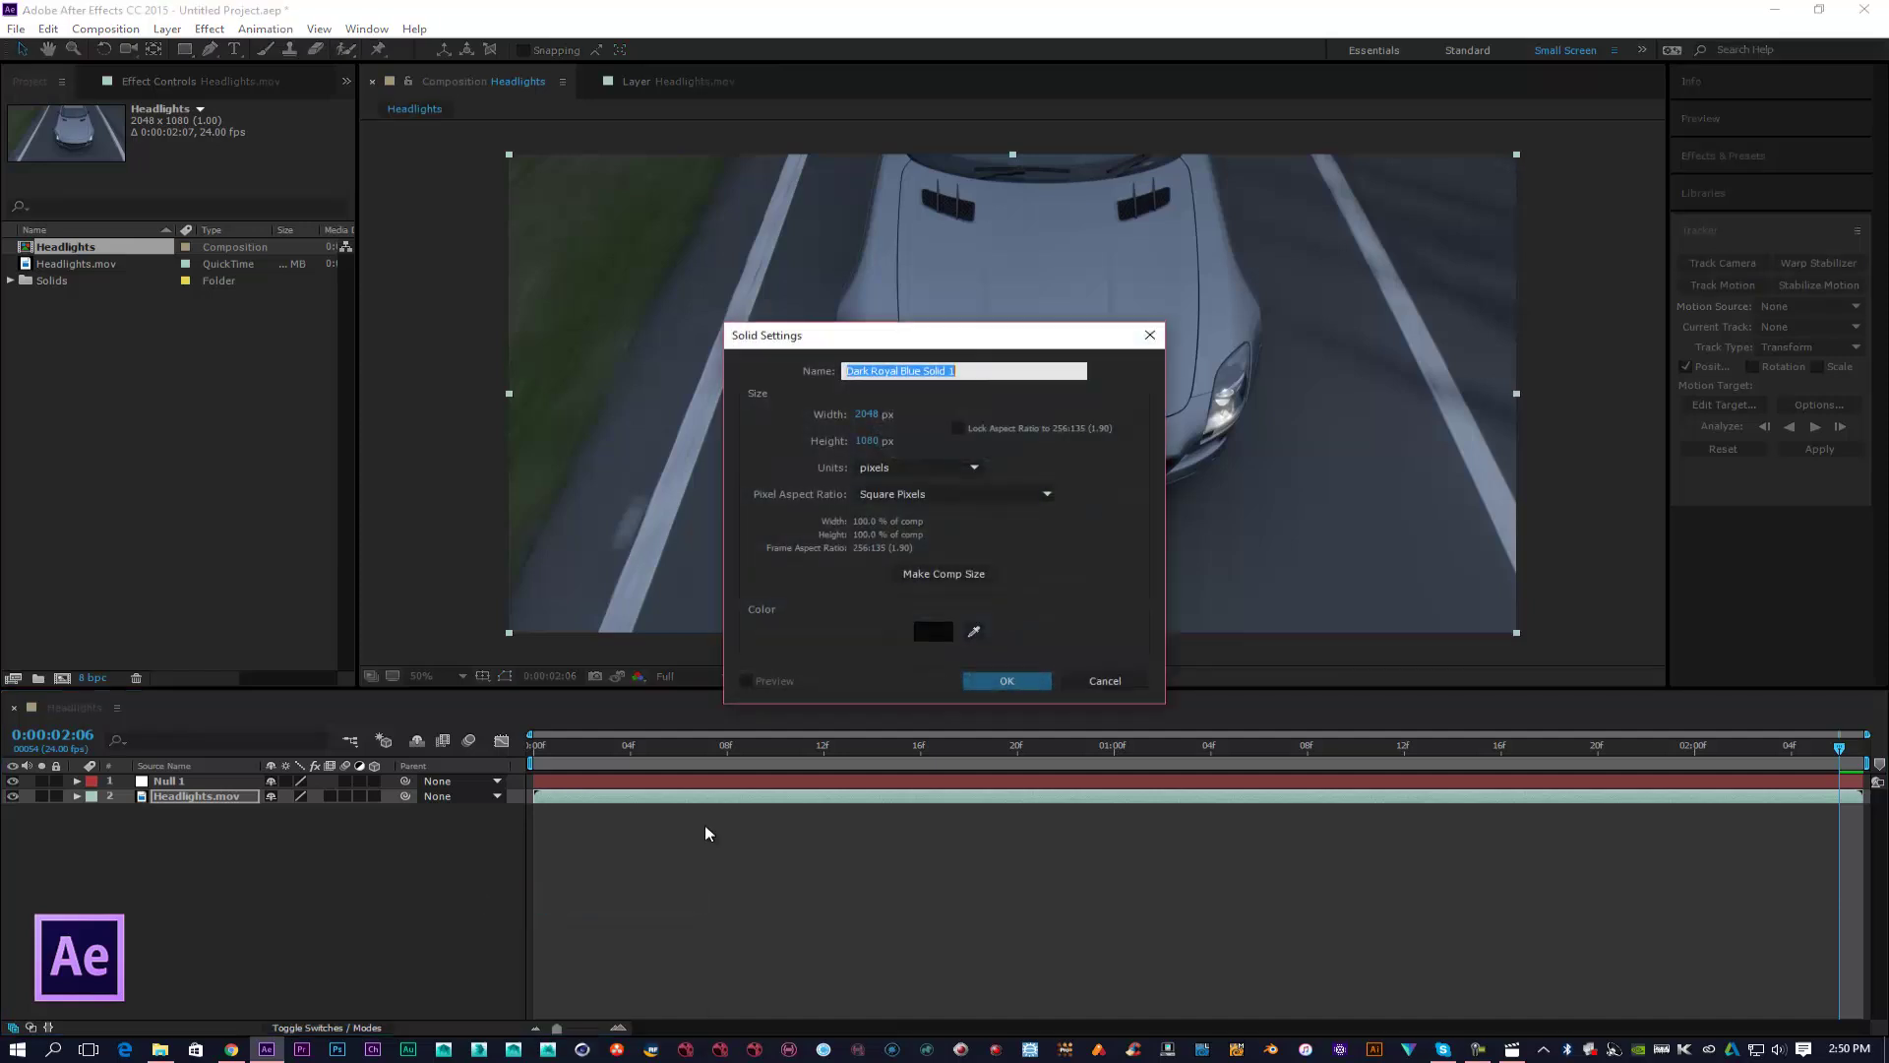
click(1014, 682)
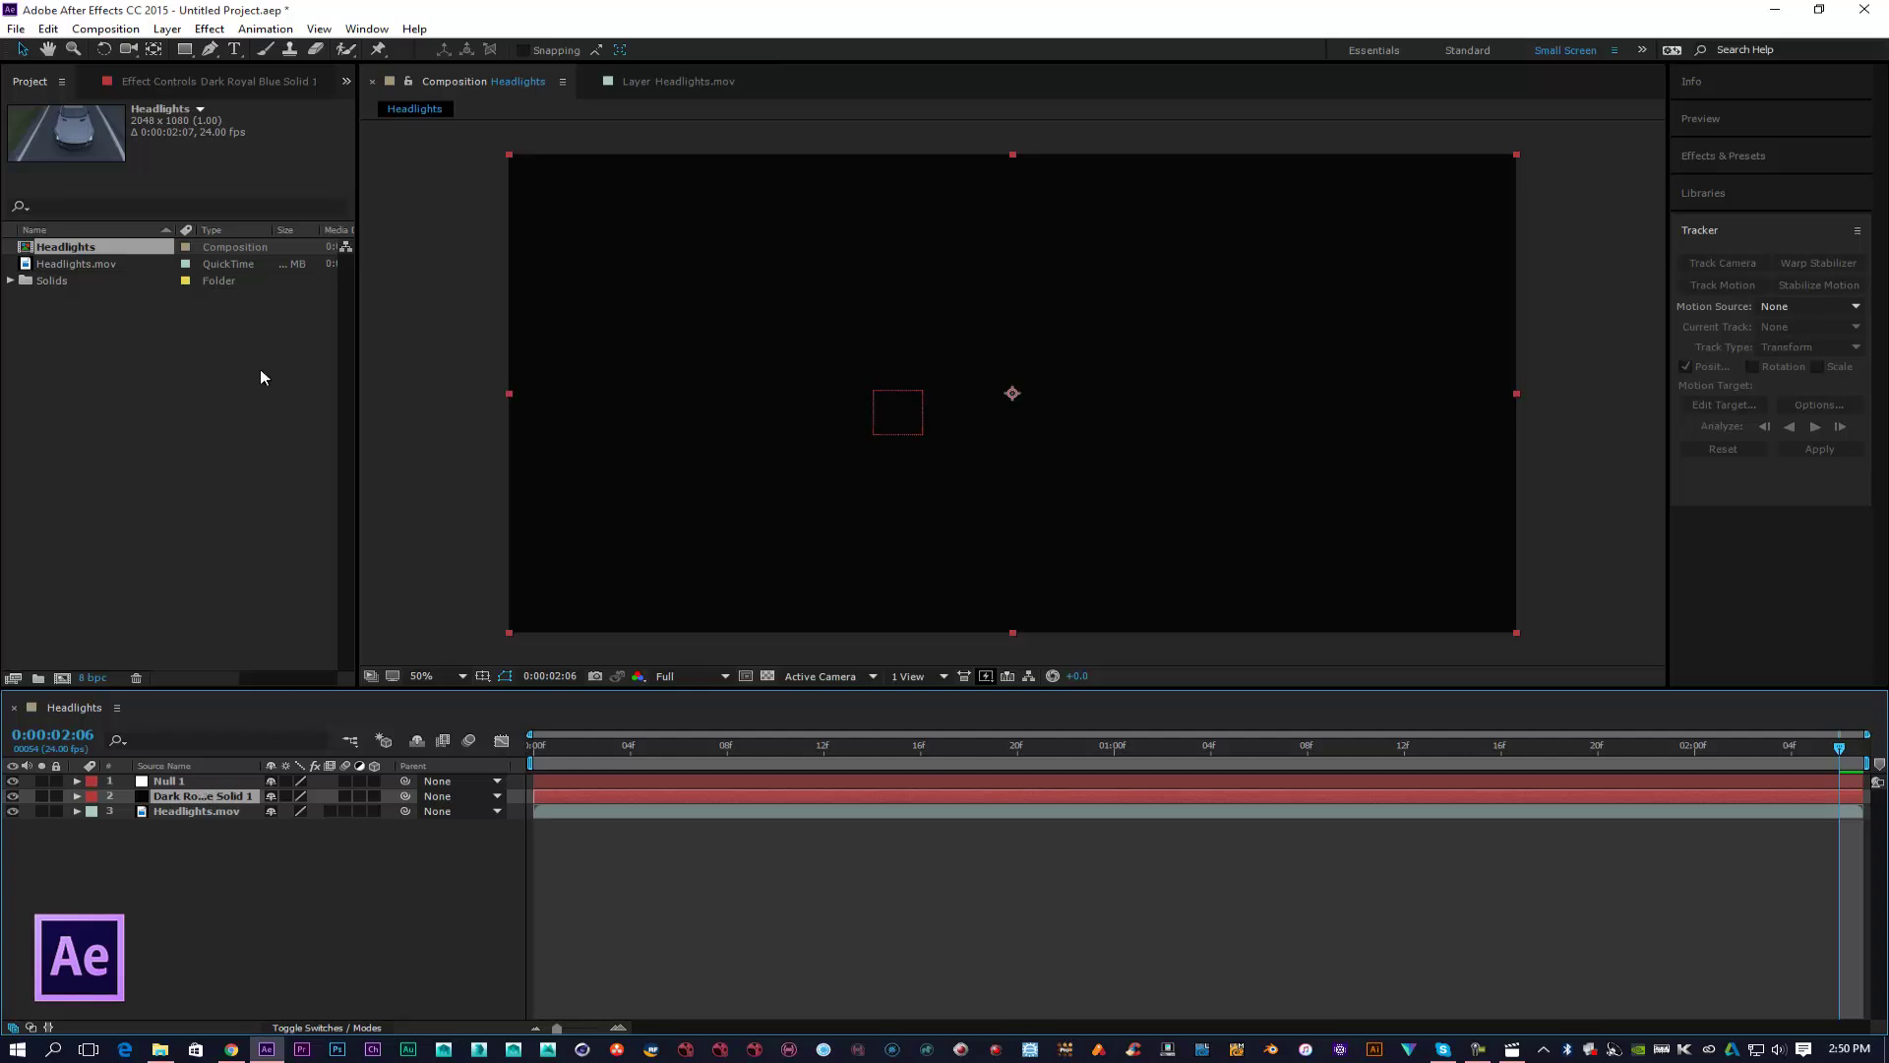
Step: Apply Video Copilot Optical Flares to the solid and open its Options editor
click(209, 29)
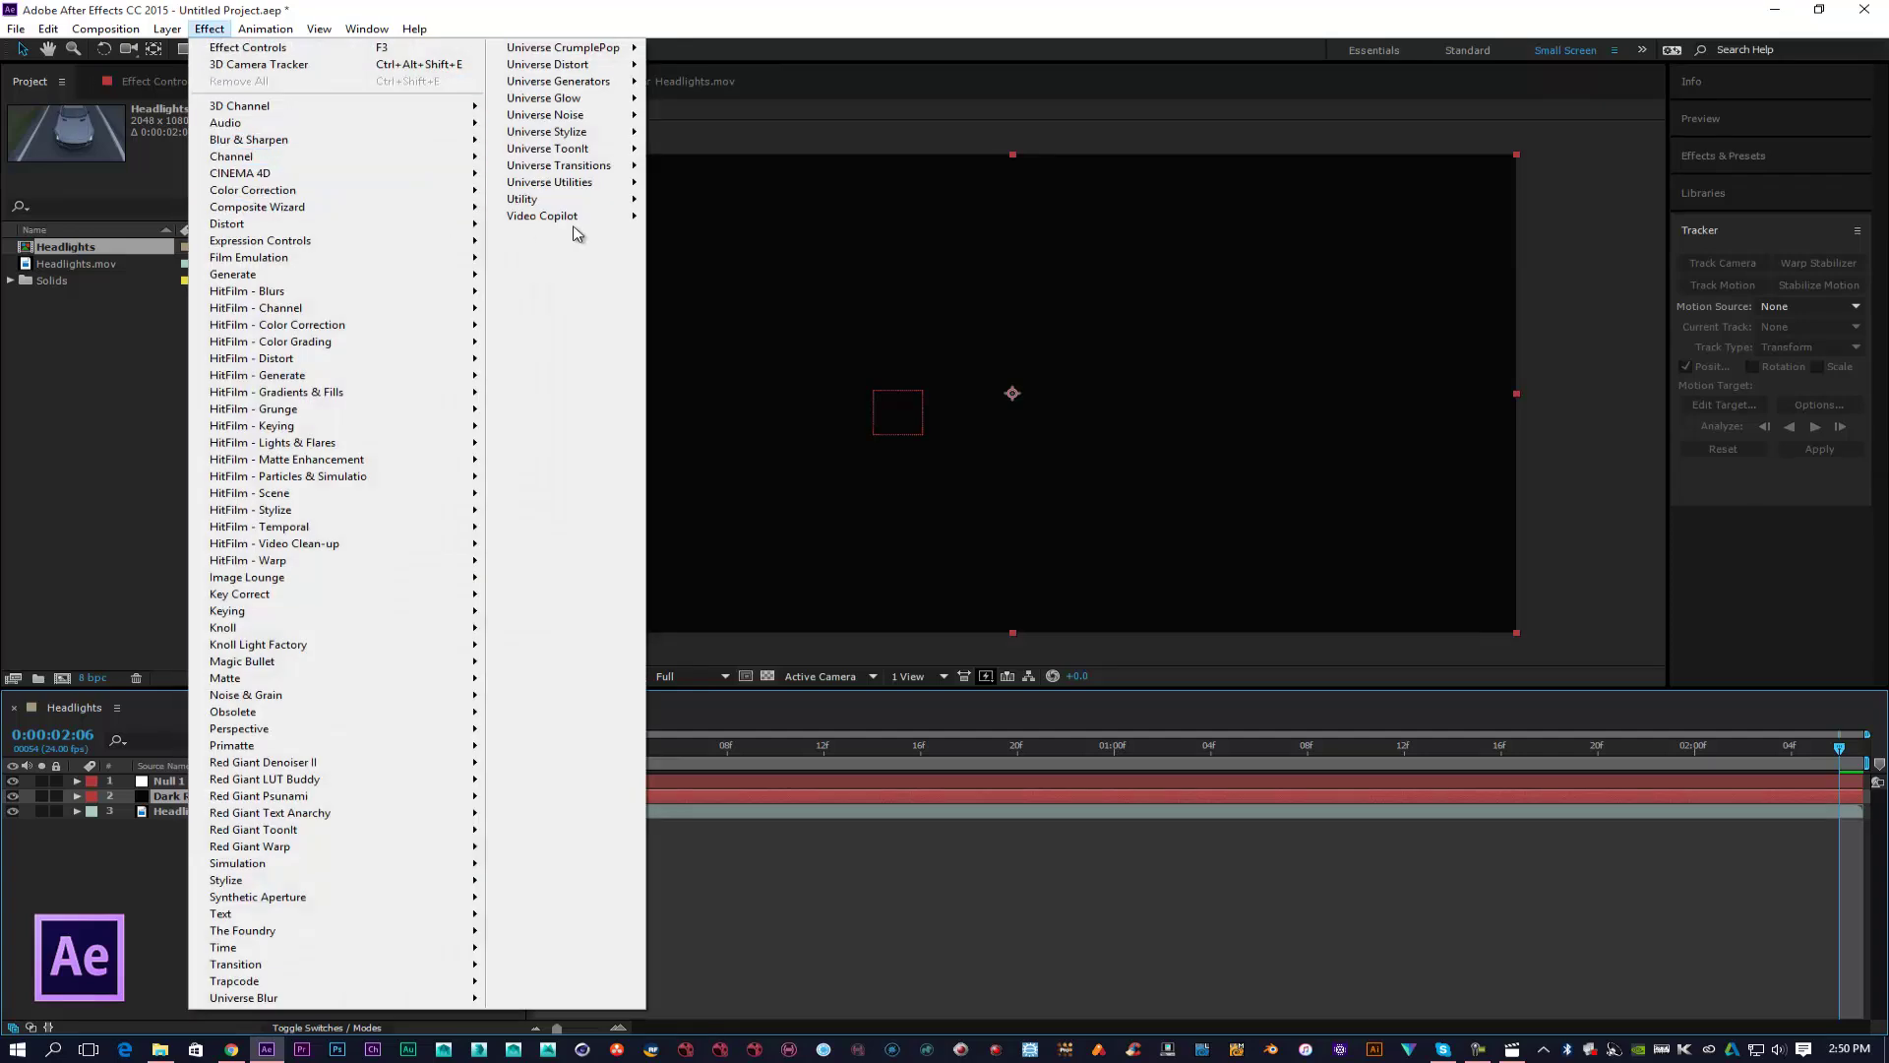
mouse_move(575, 225)
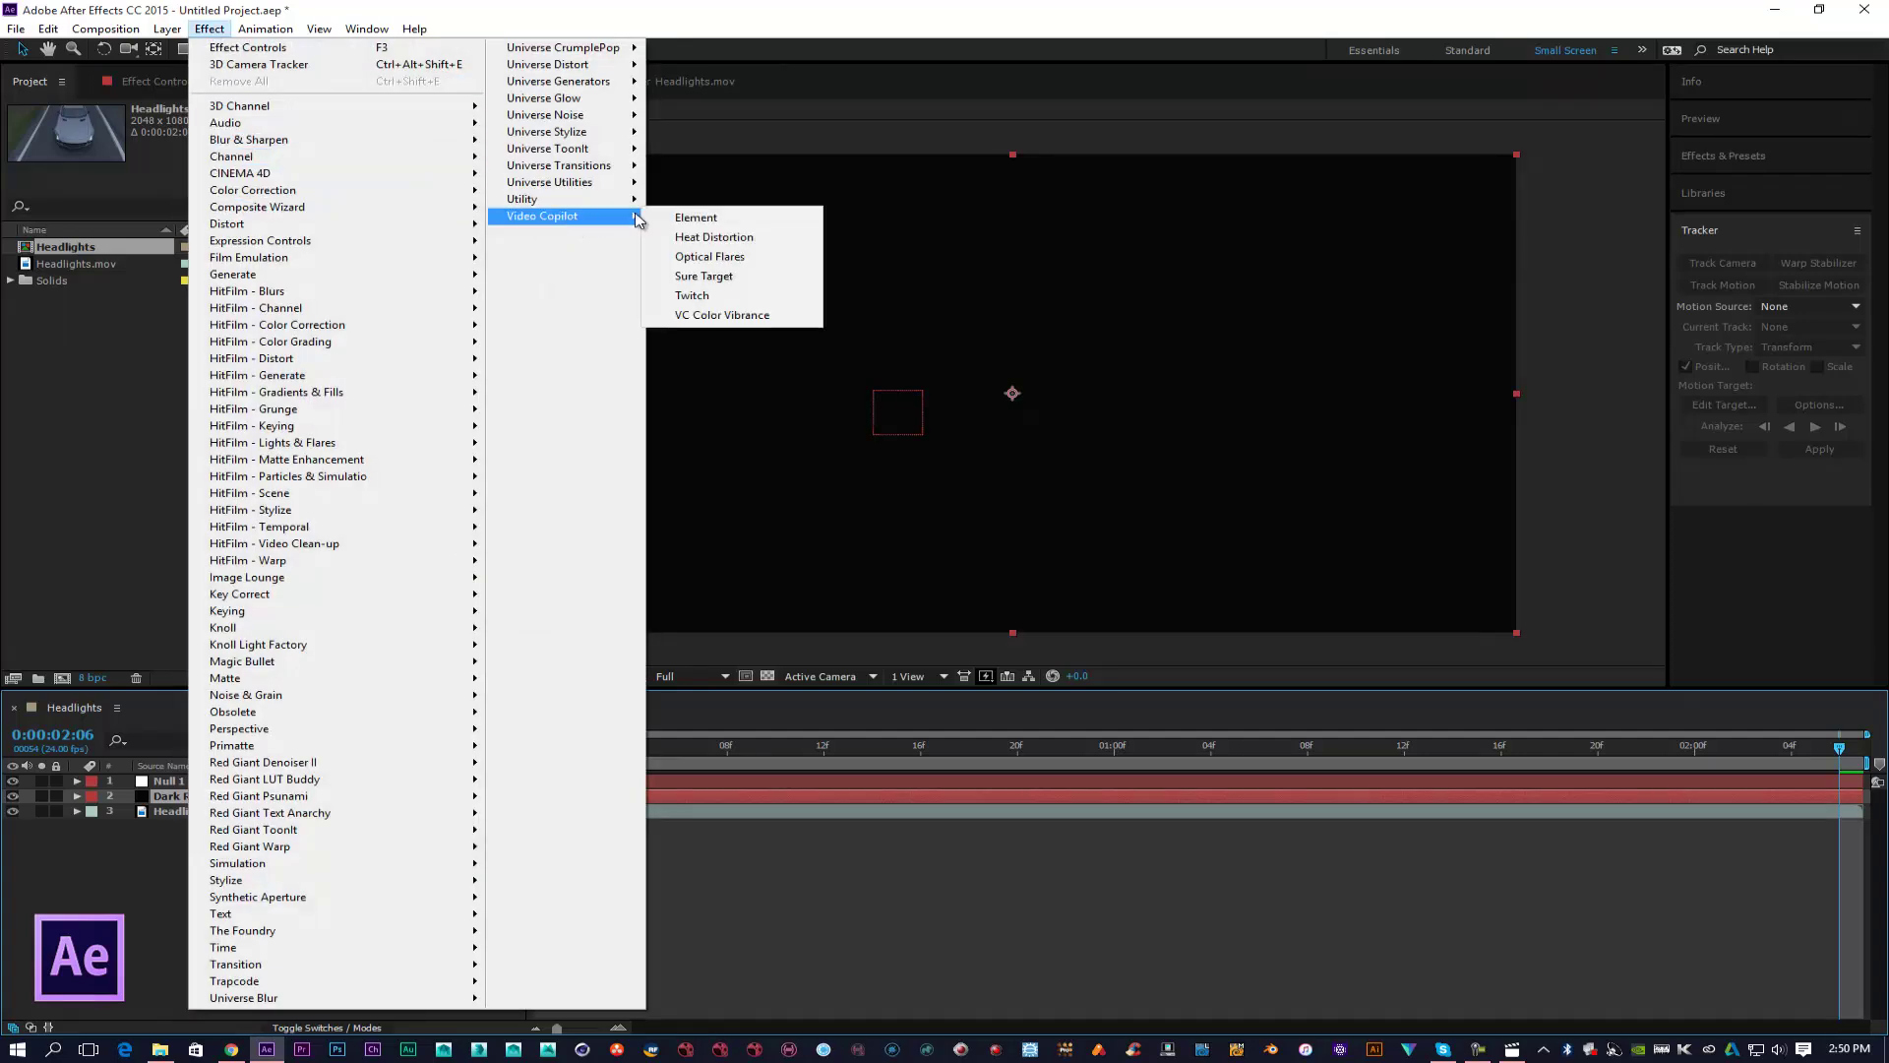
click(701, 255)
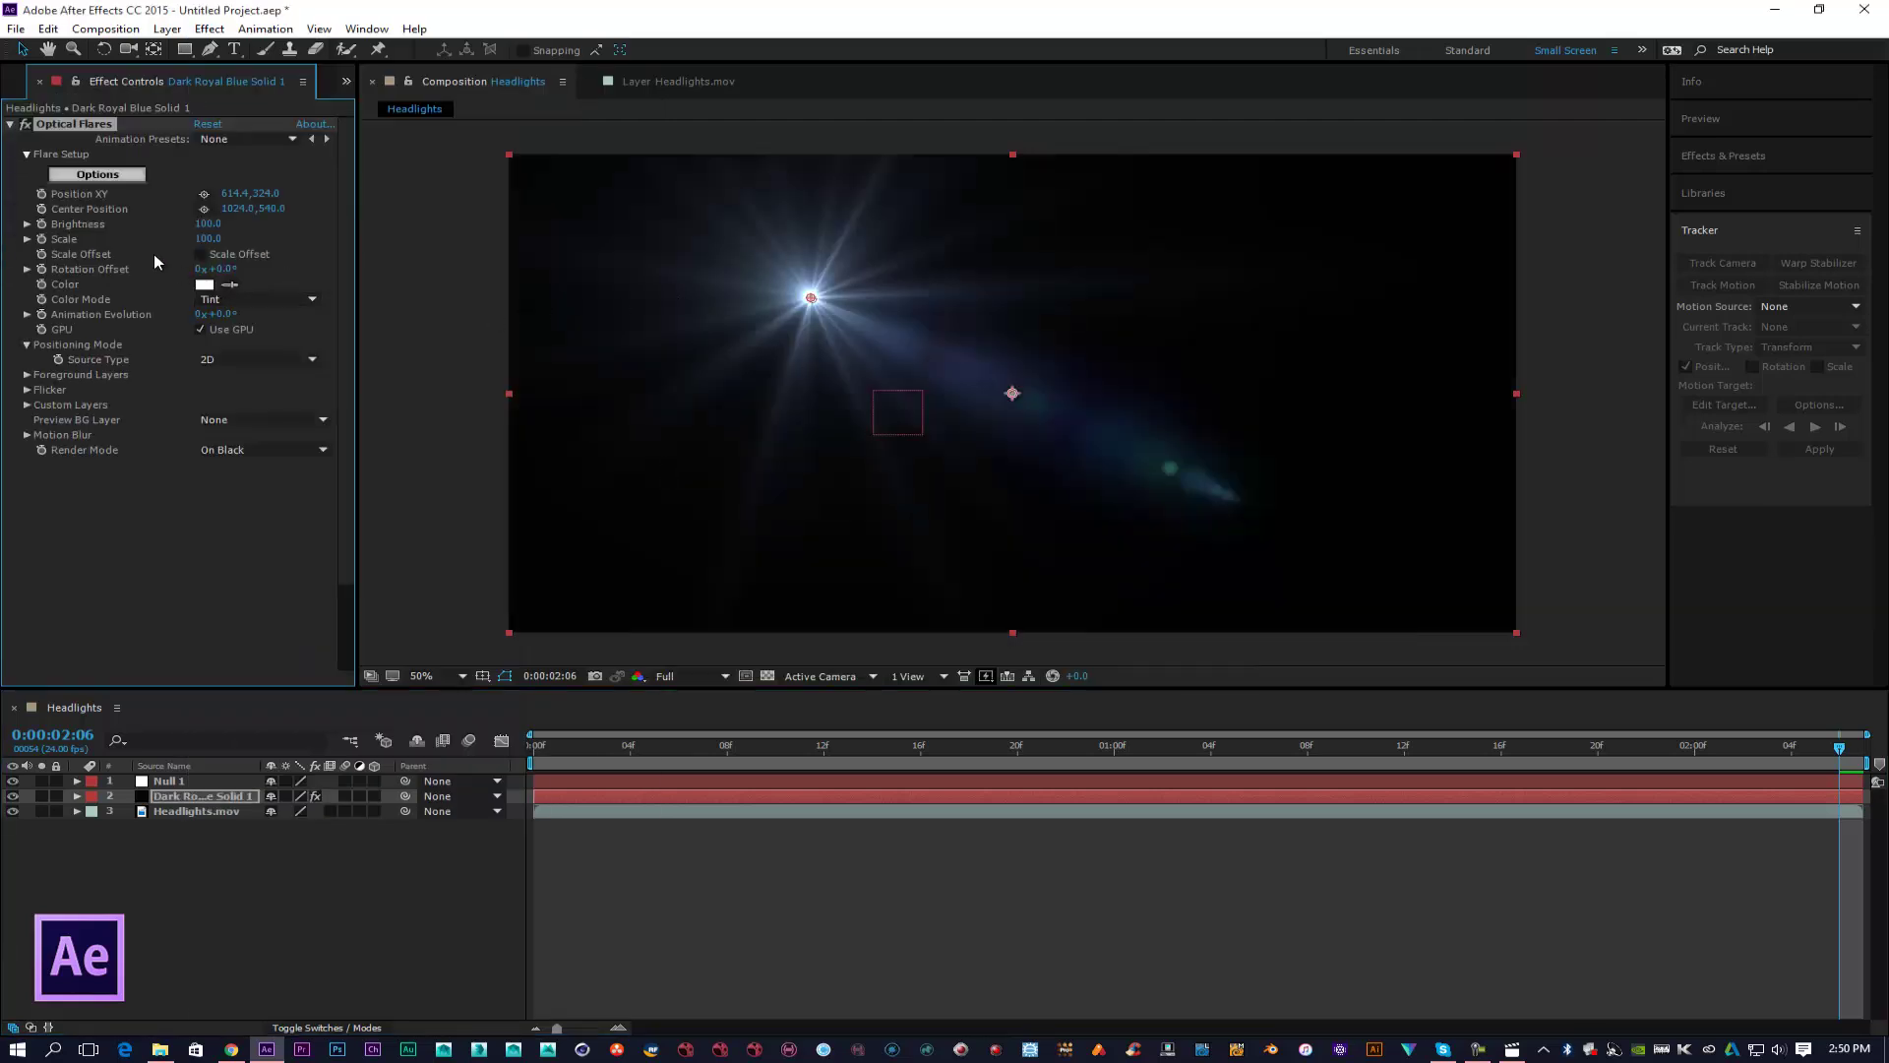
click(105, 178)
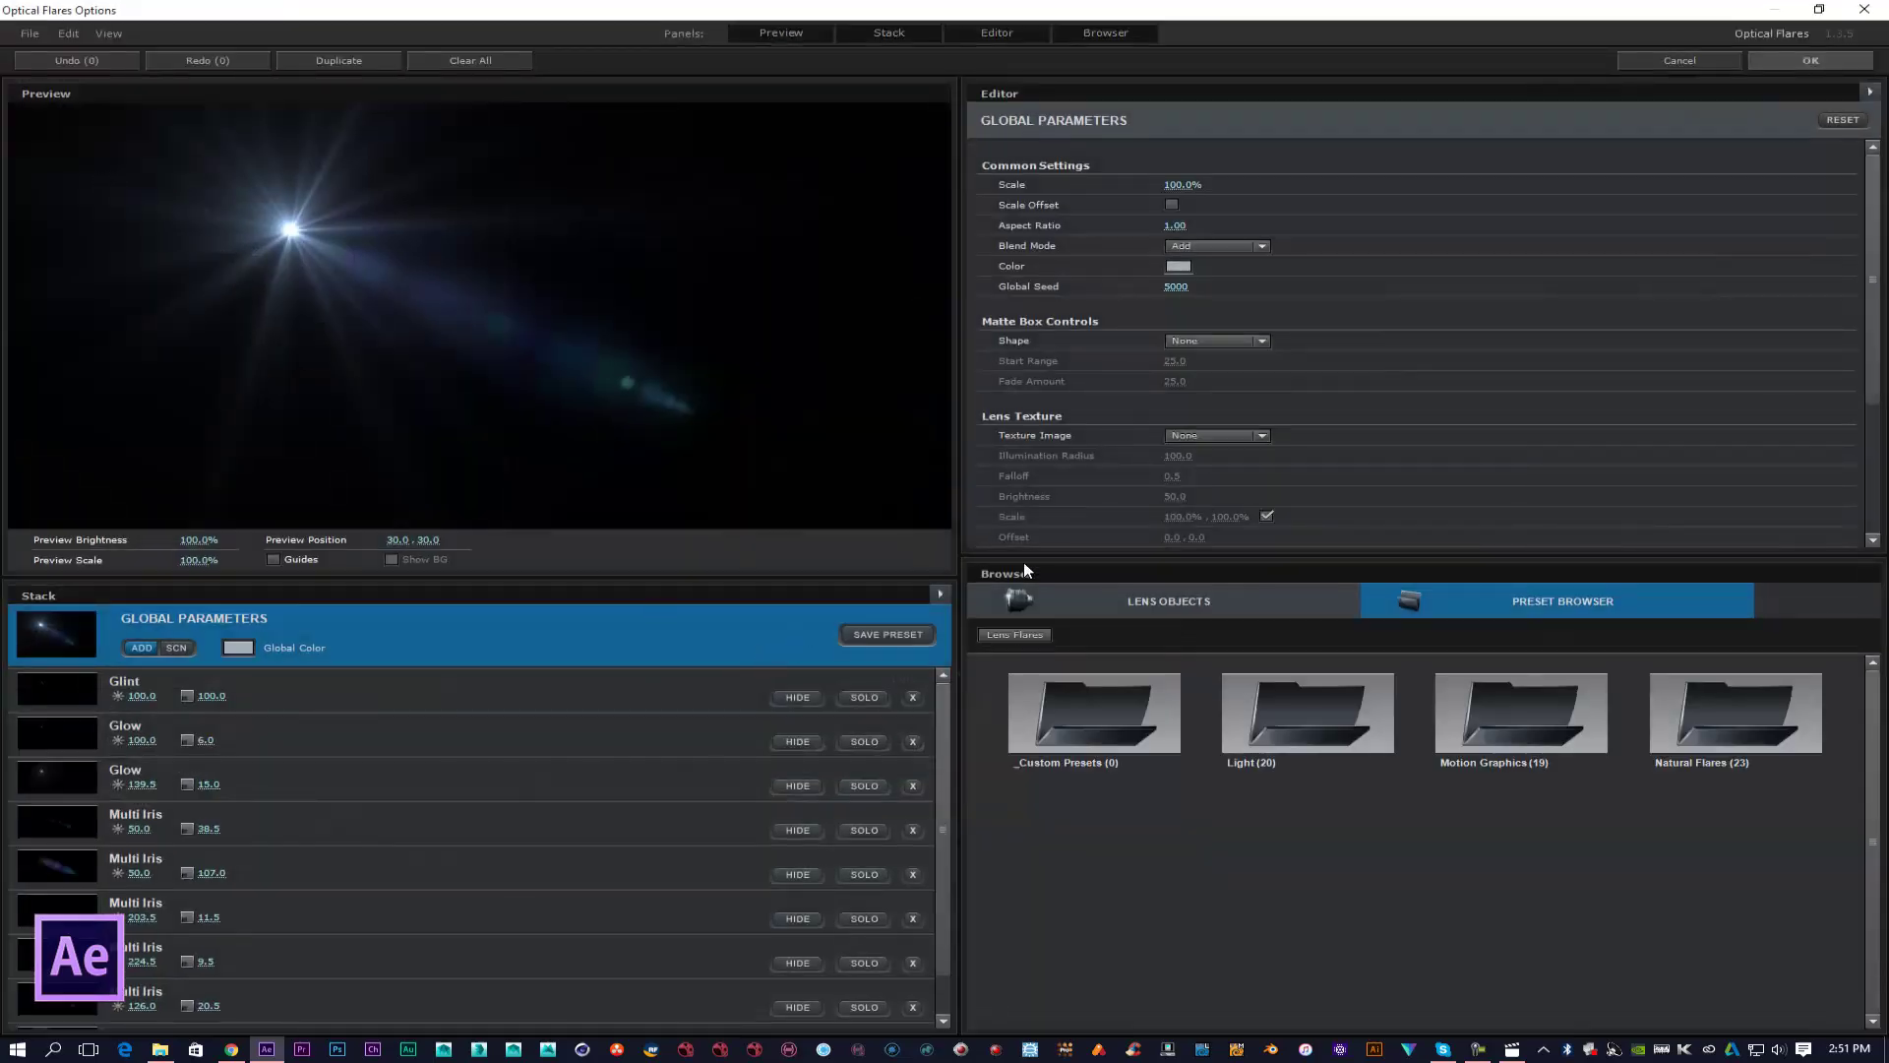
Step: Pick the Beam preset from the Light folder and accept it
click(1225, 759)
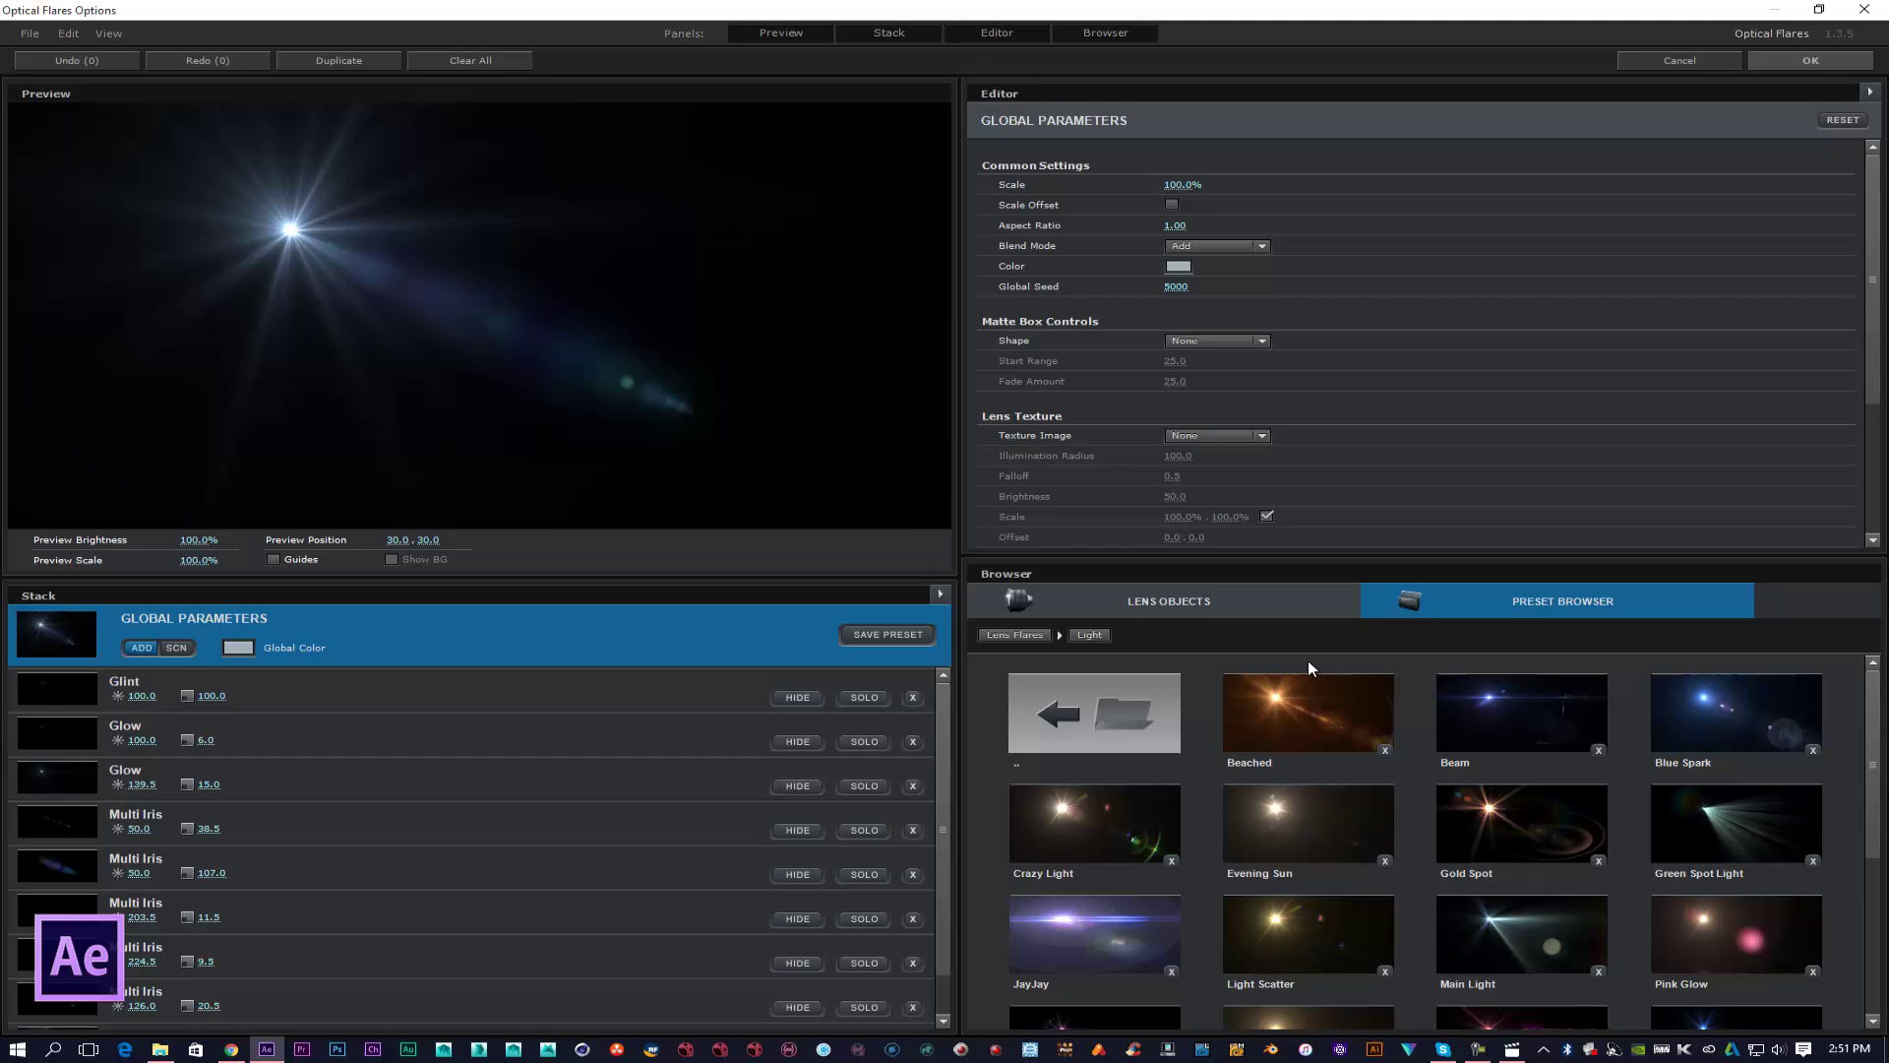
click(1486, 702)
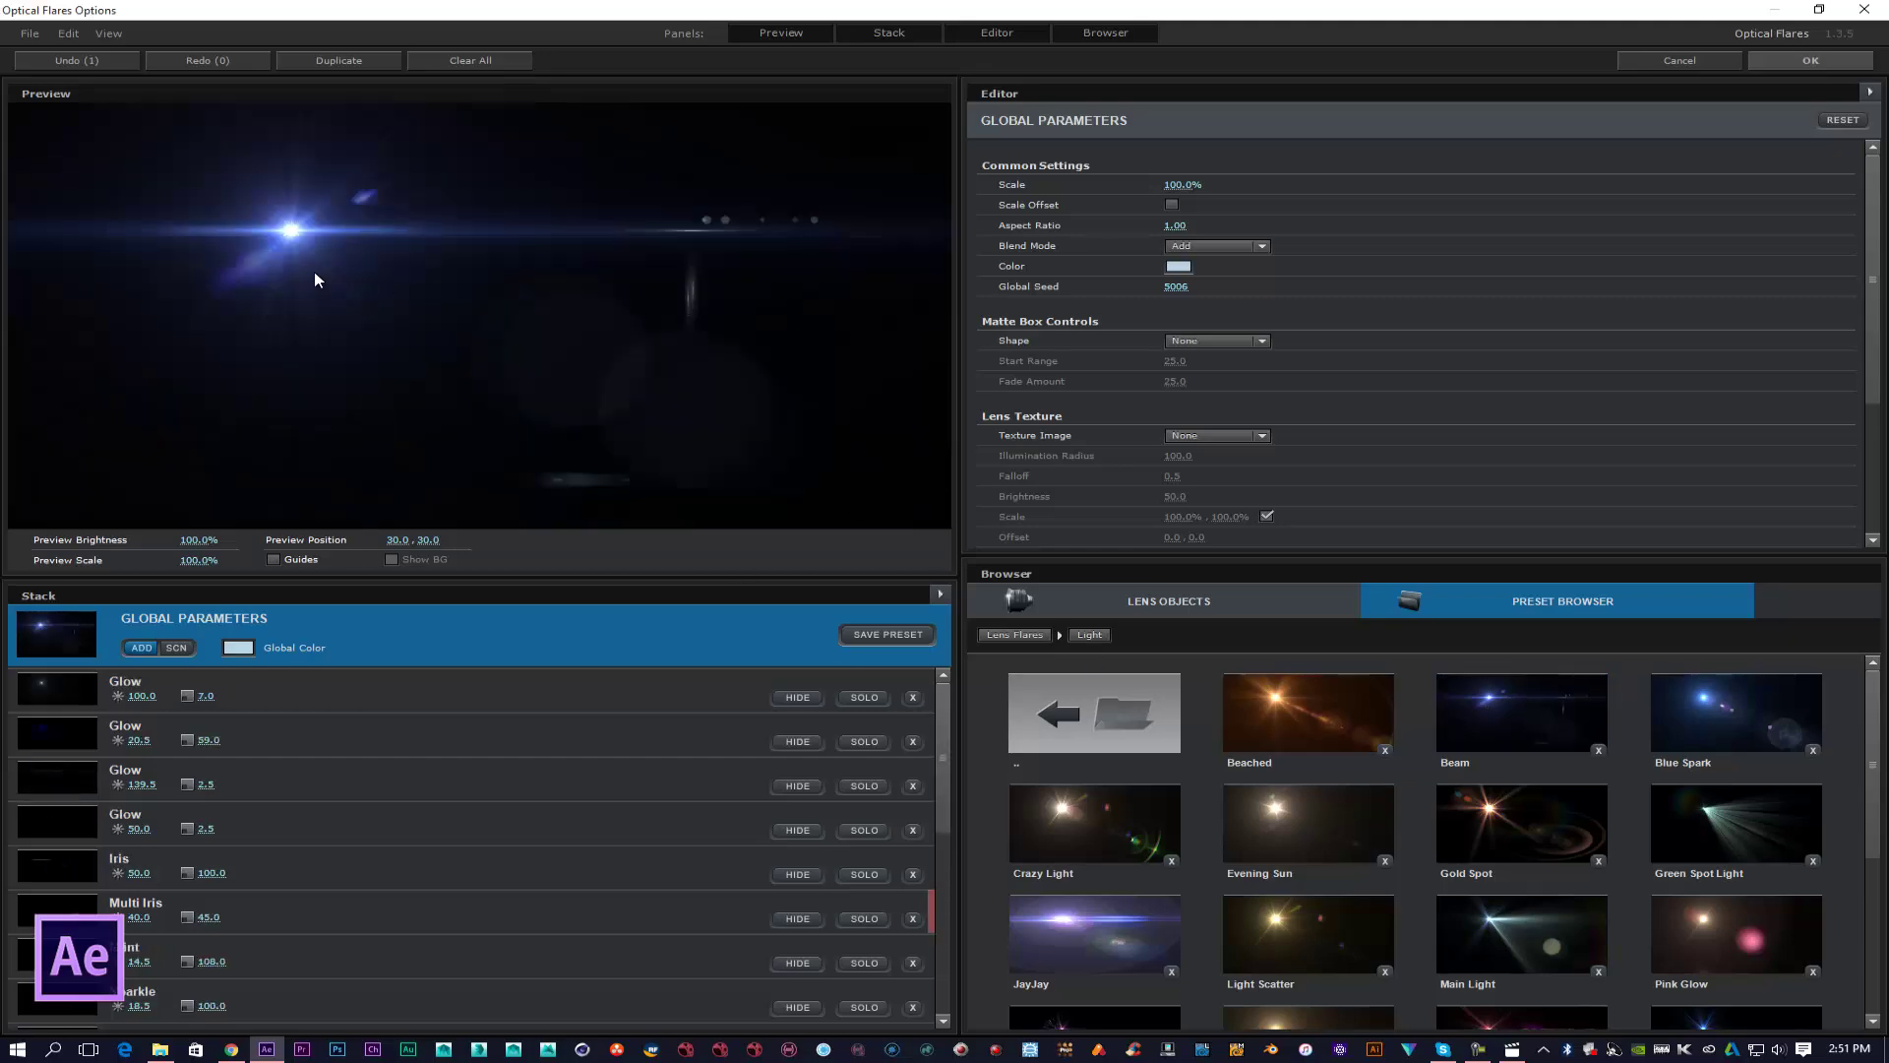
click(1813, 62)
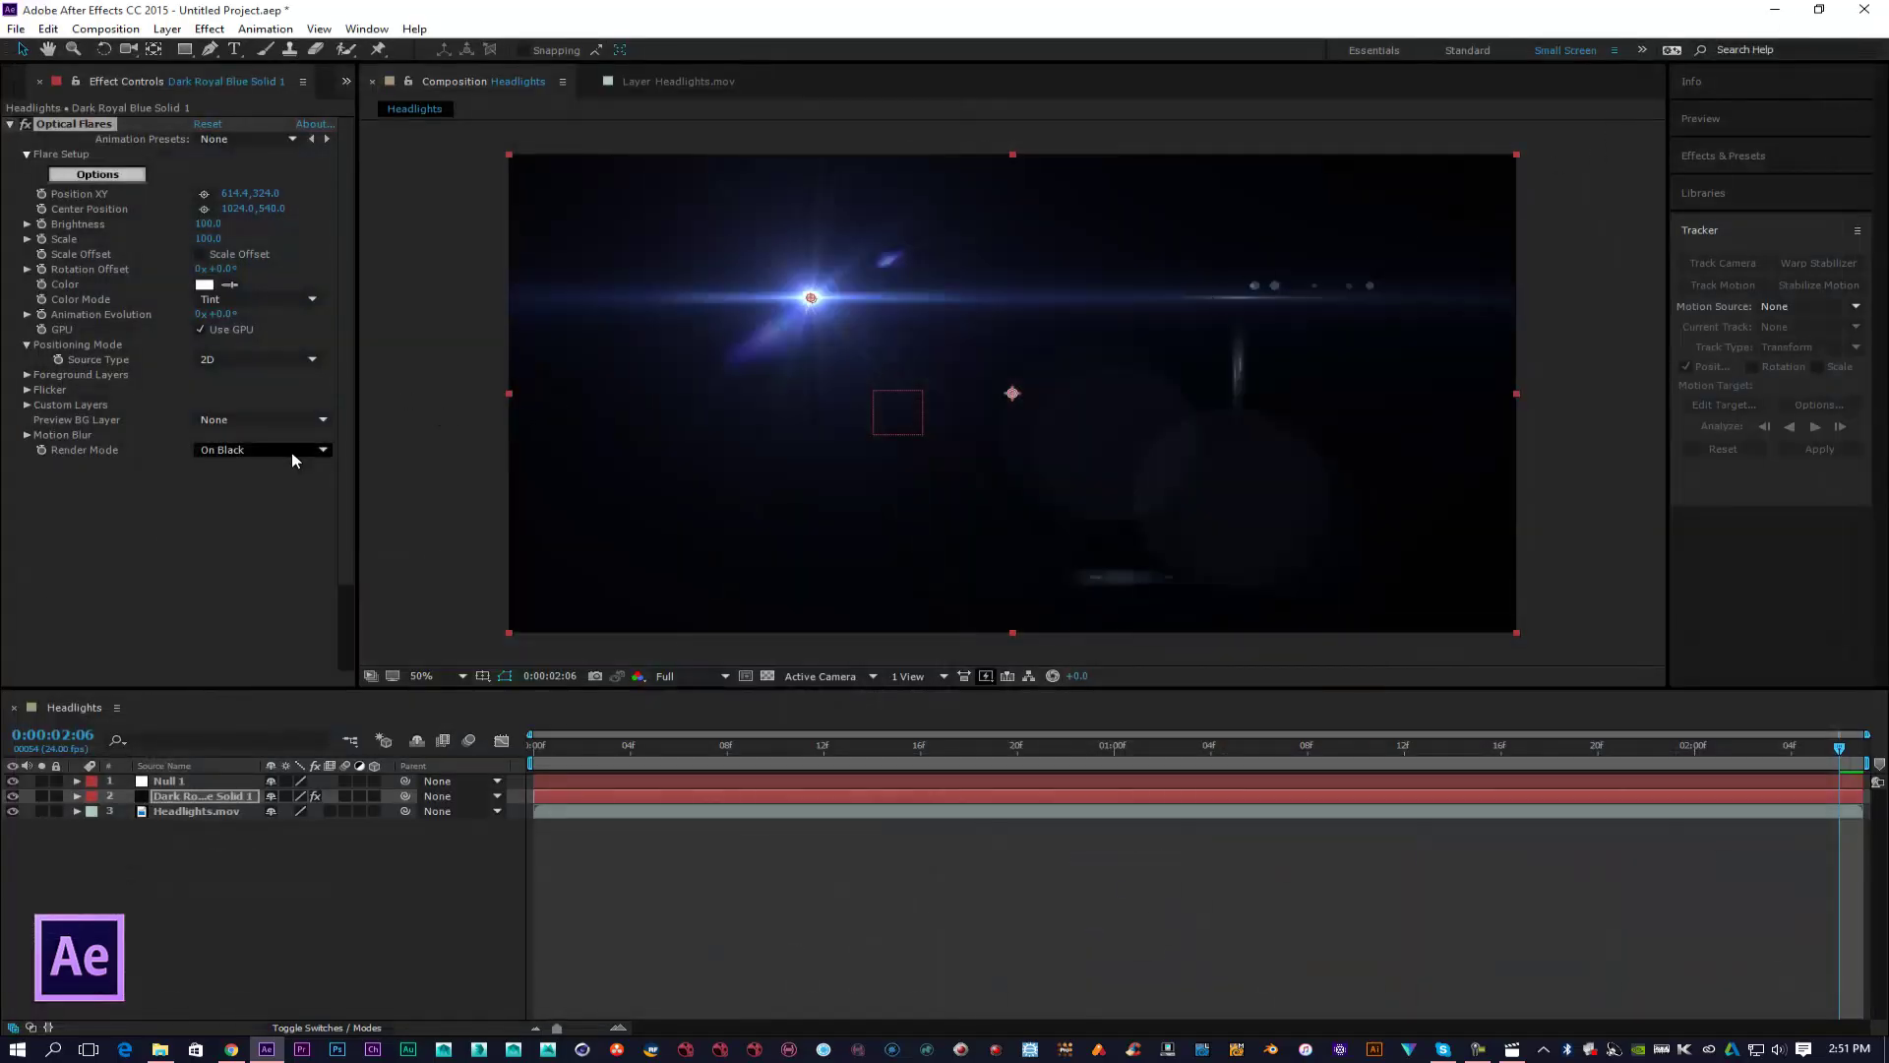
Step: Render the flare On Transparent, position it on the headlight, and parent the solid to Null 1
click(292, 453)
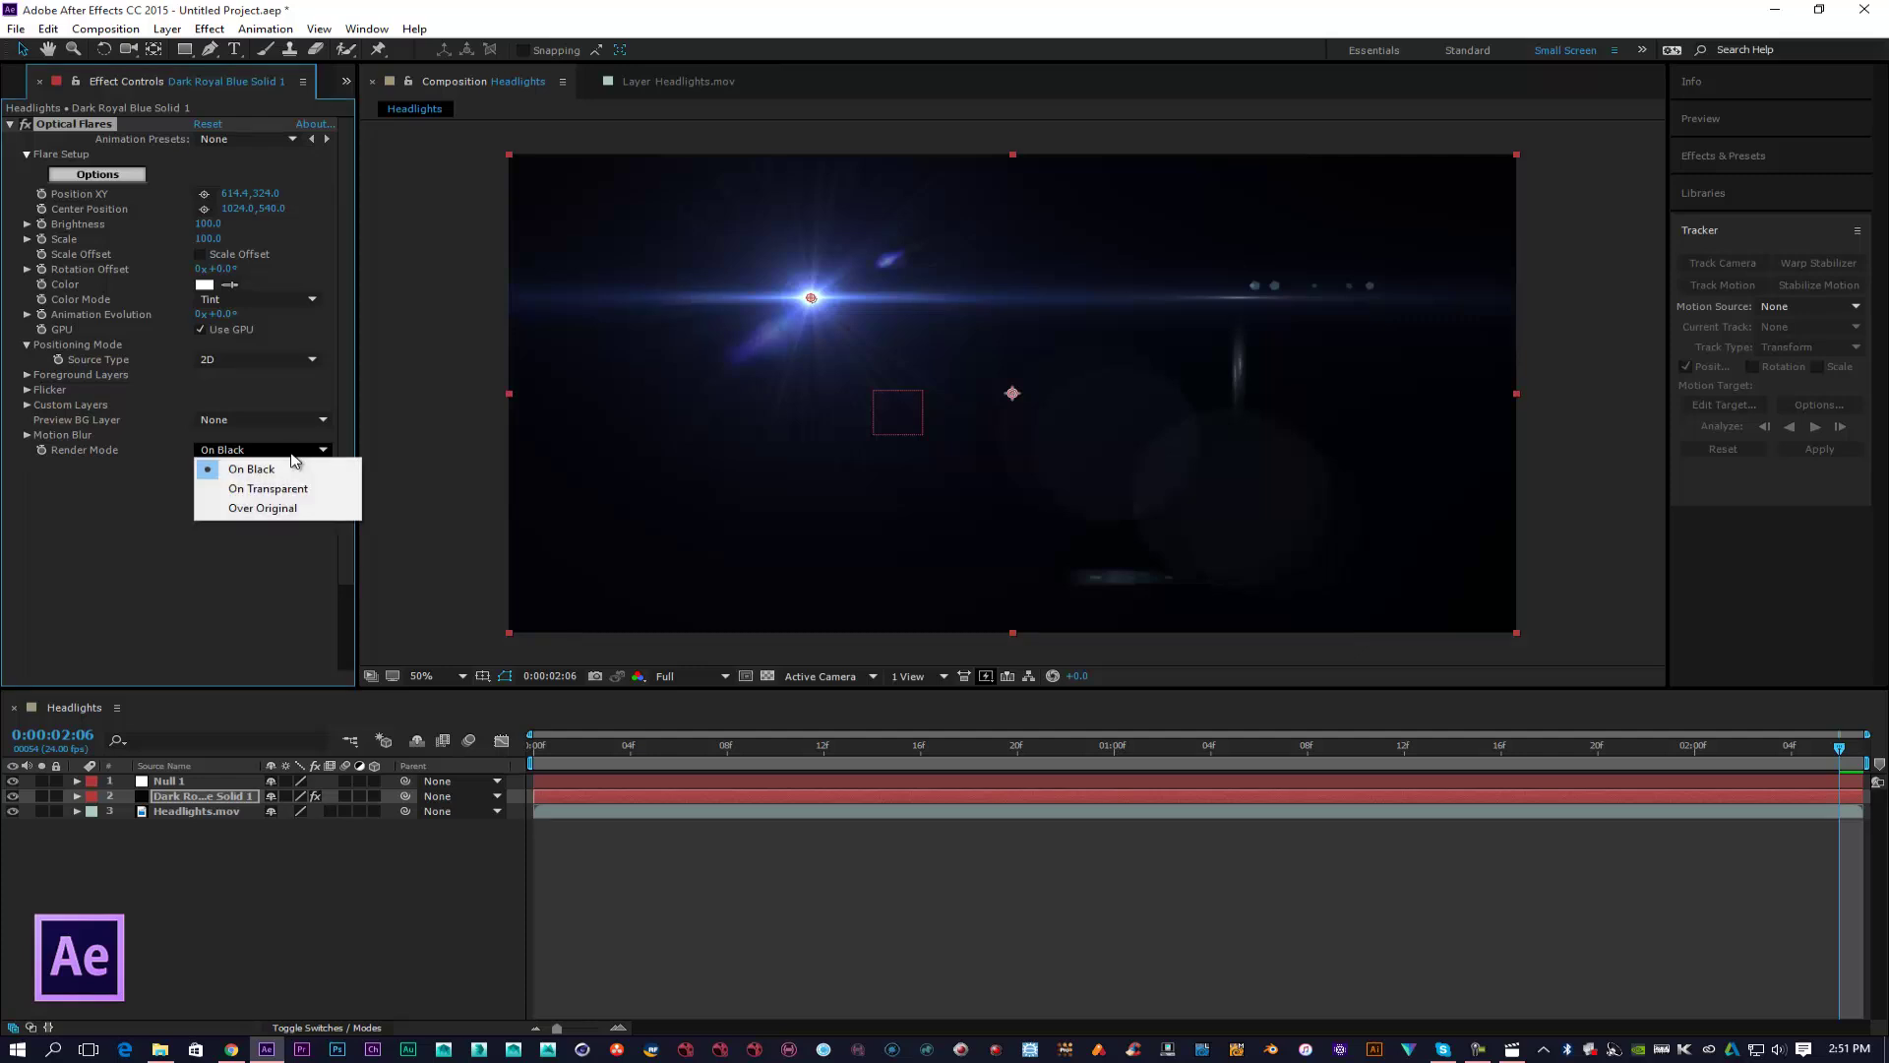
click(286, 489)
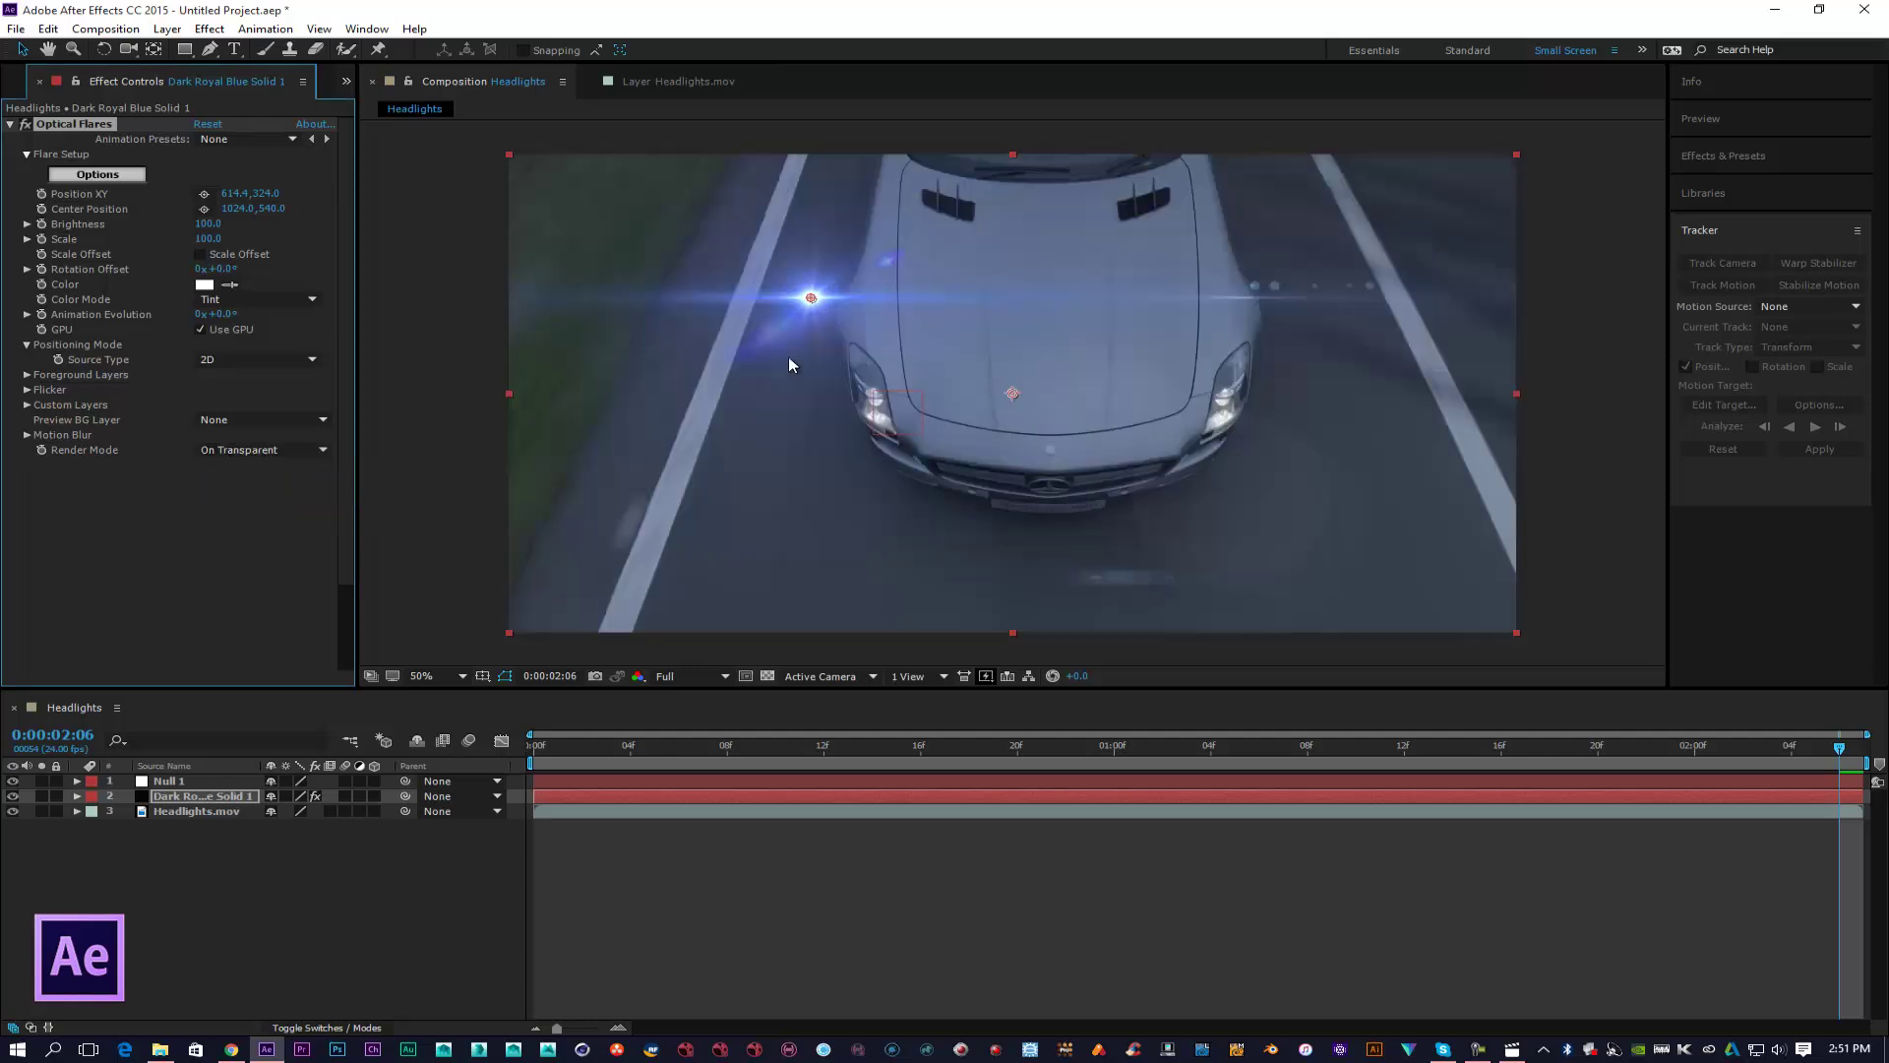
drag(811, 298, 876, 399)
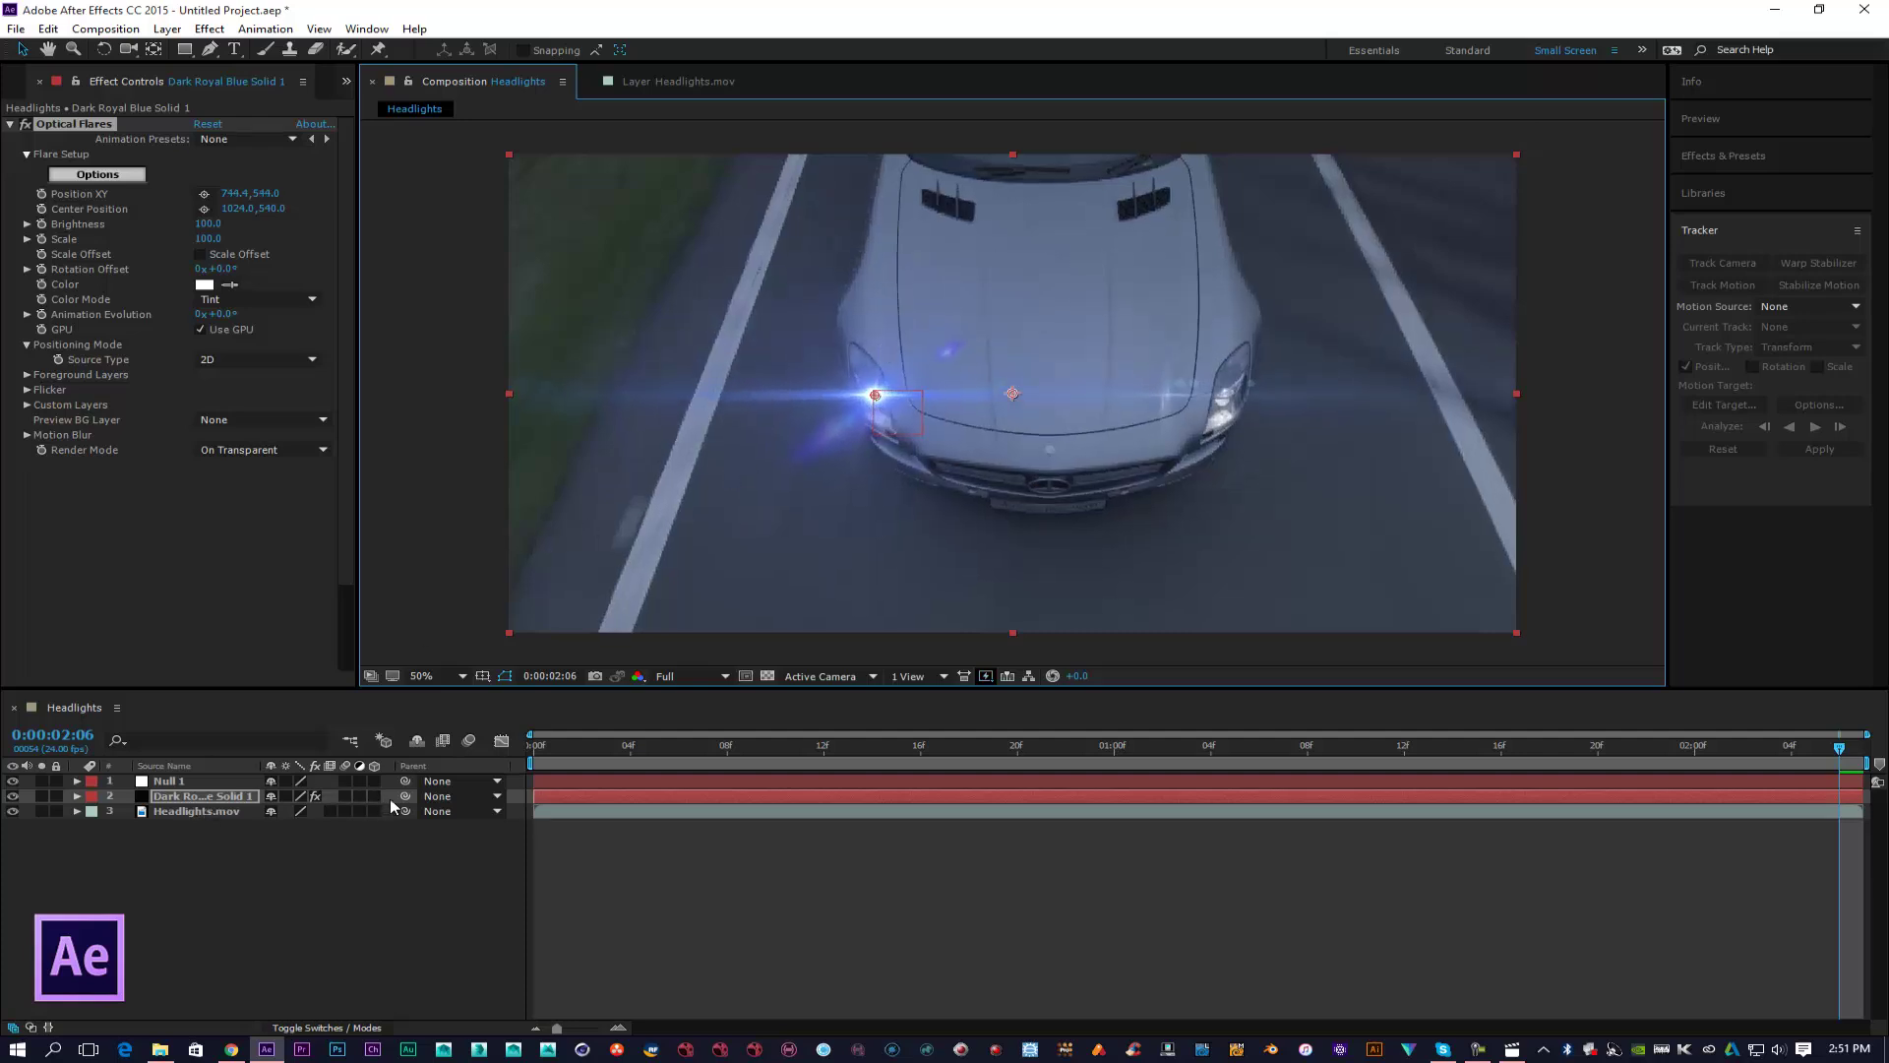
drag(407, 795, 198, 783)
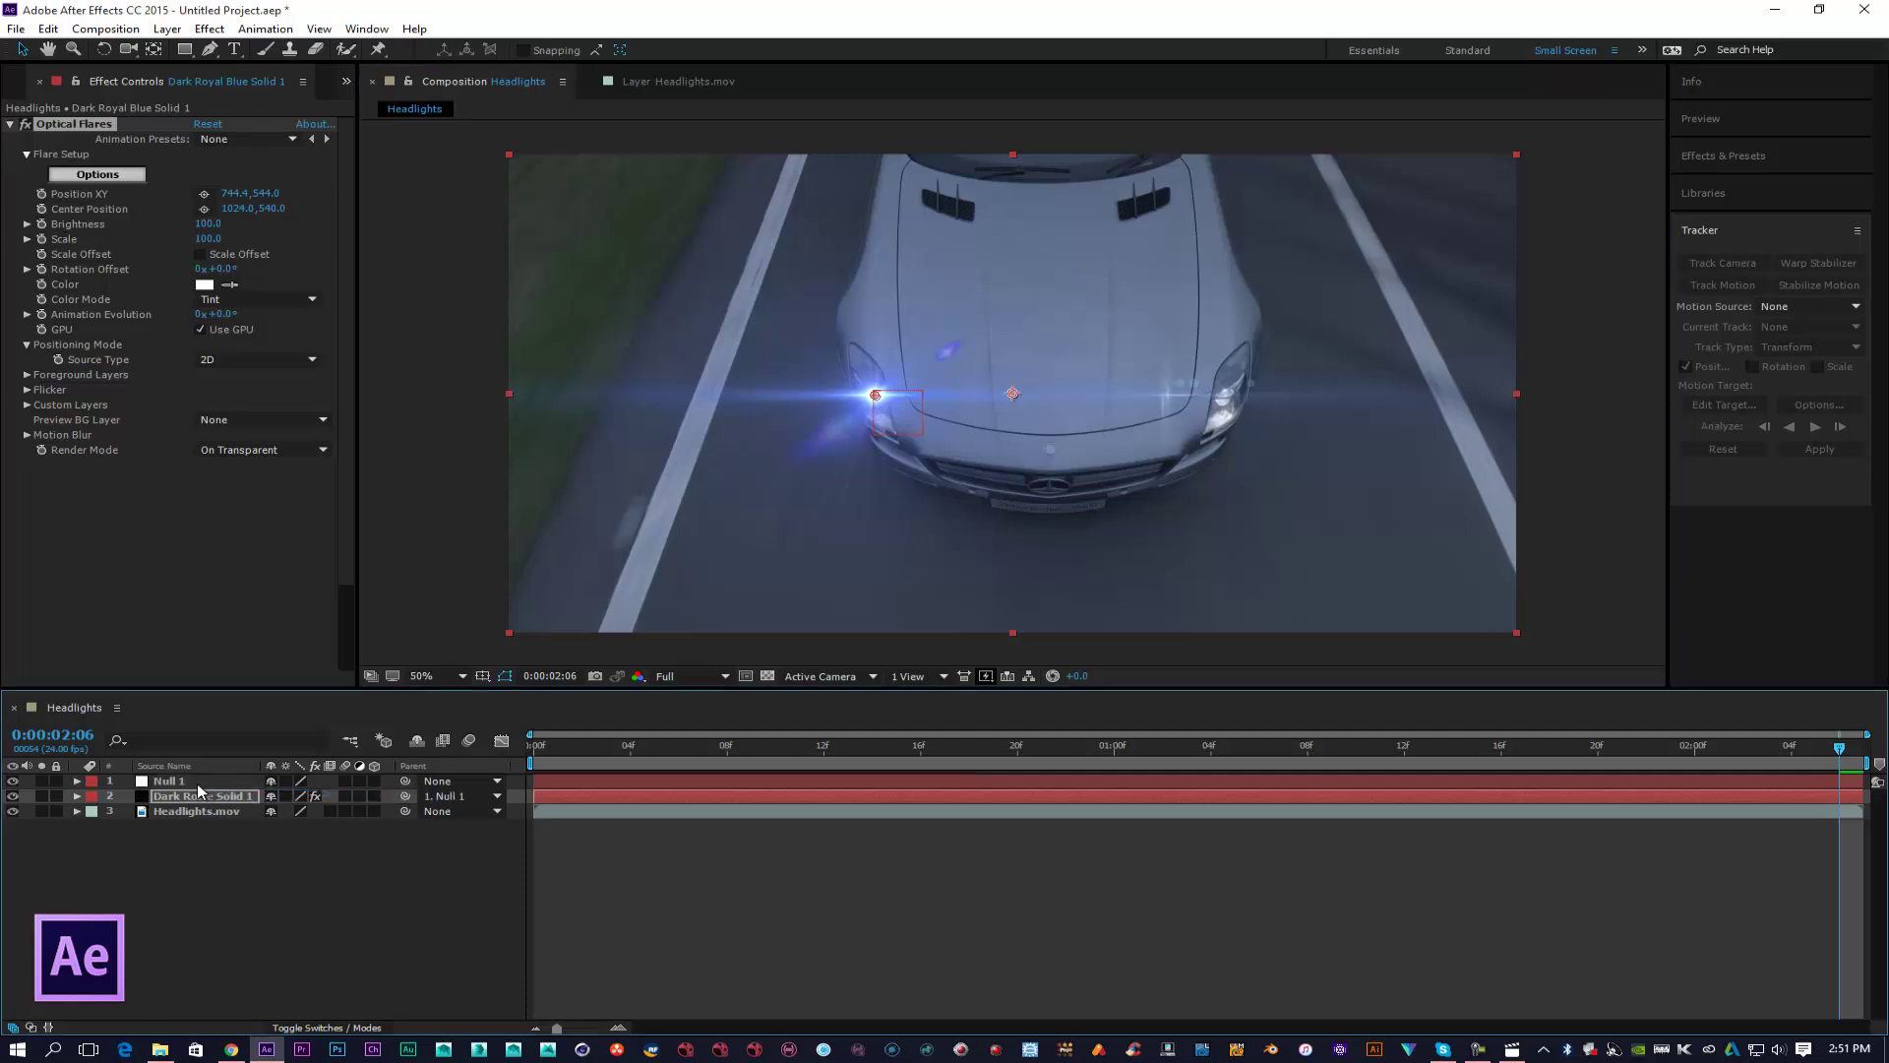
click(537, 750)
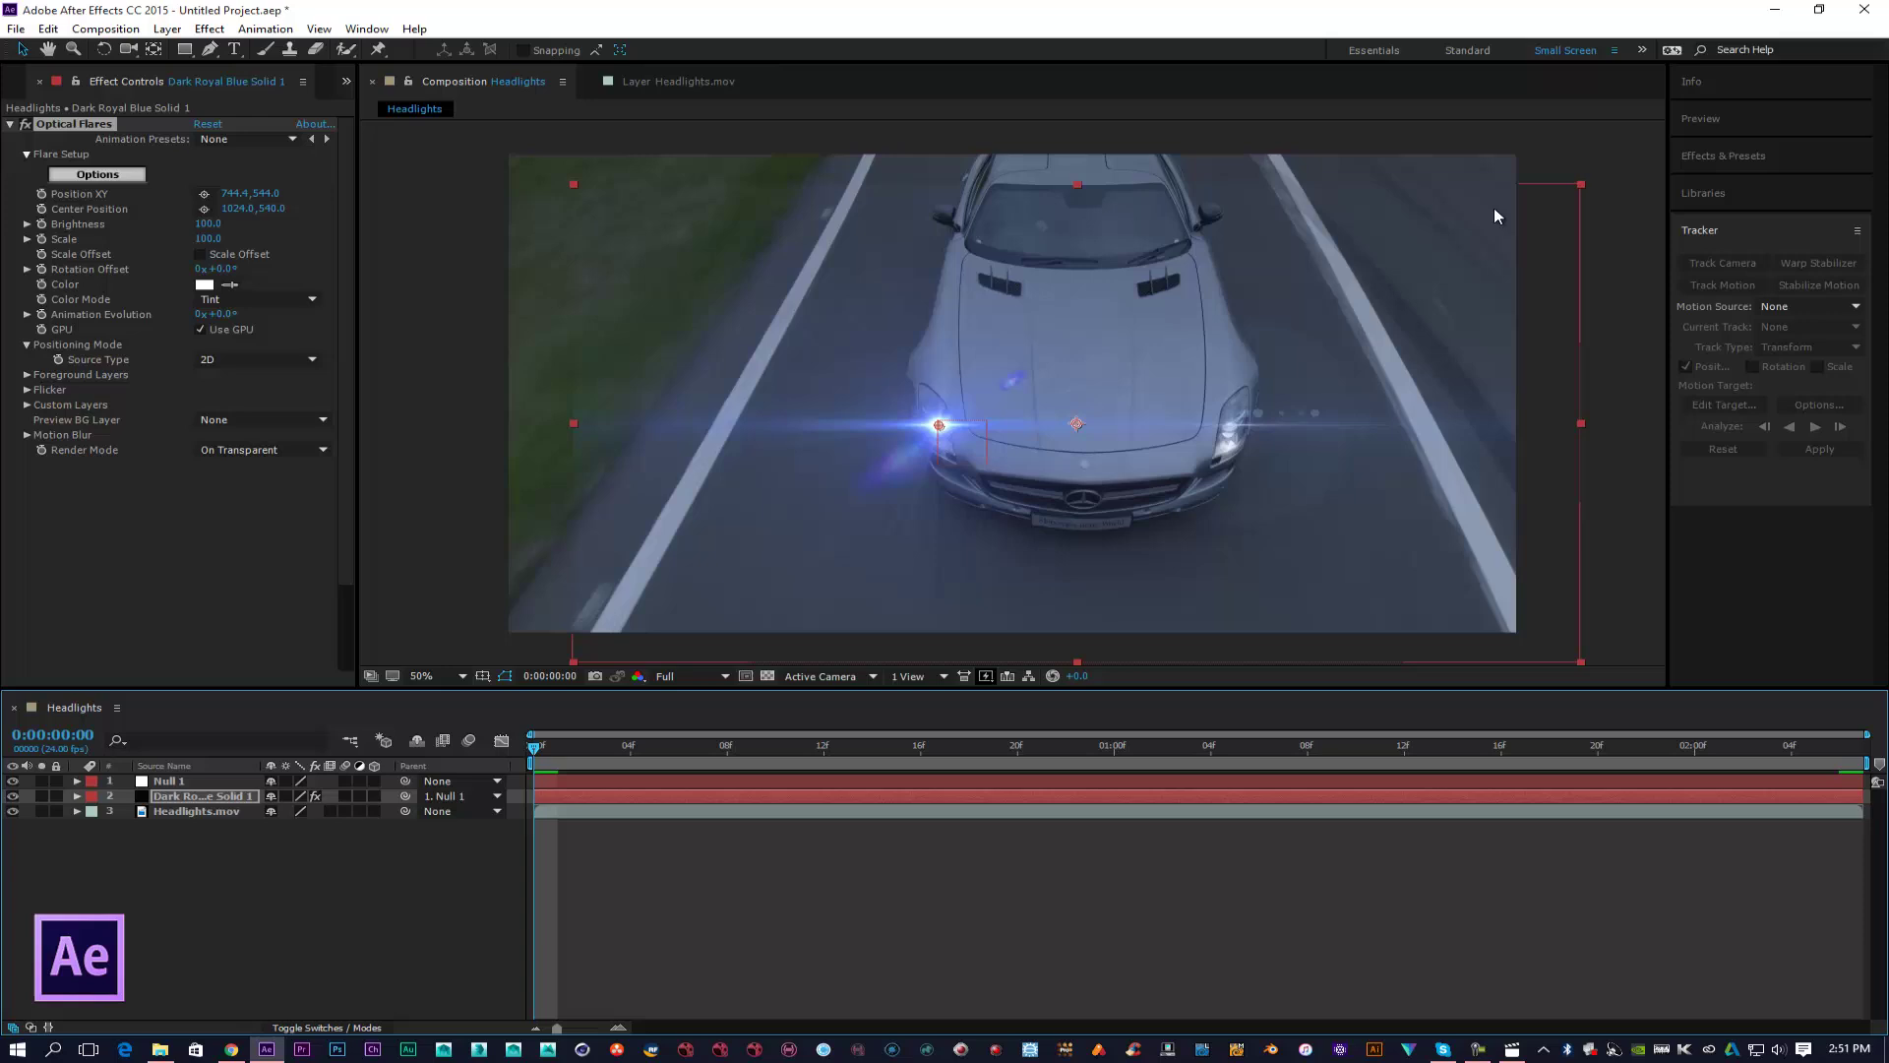
Step: Preview the flare, then widen the solid and raise Brightness to 130
click(1725, 118)
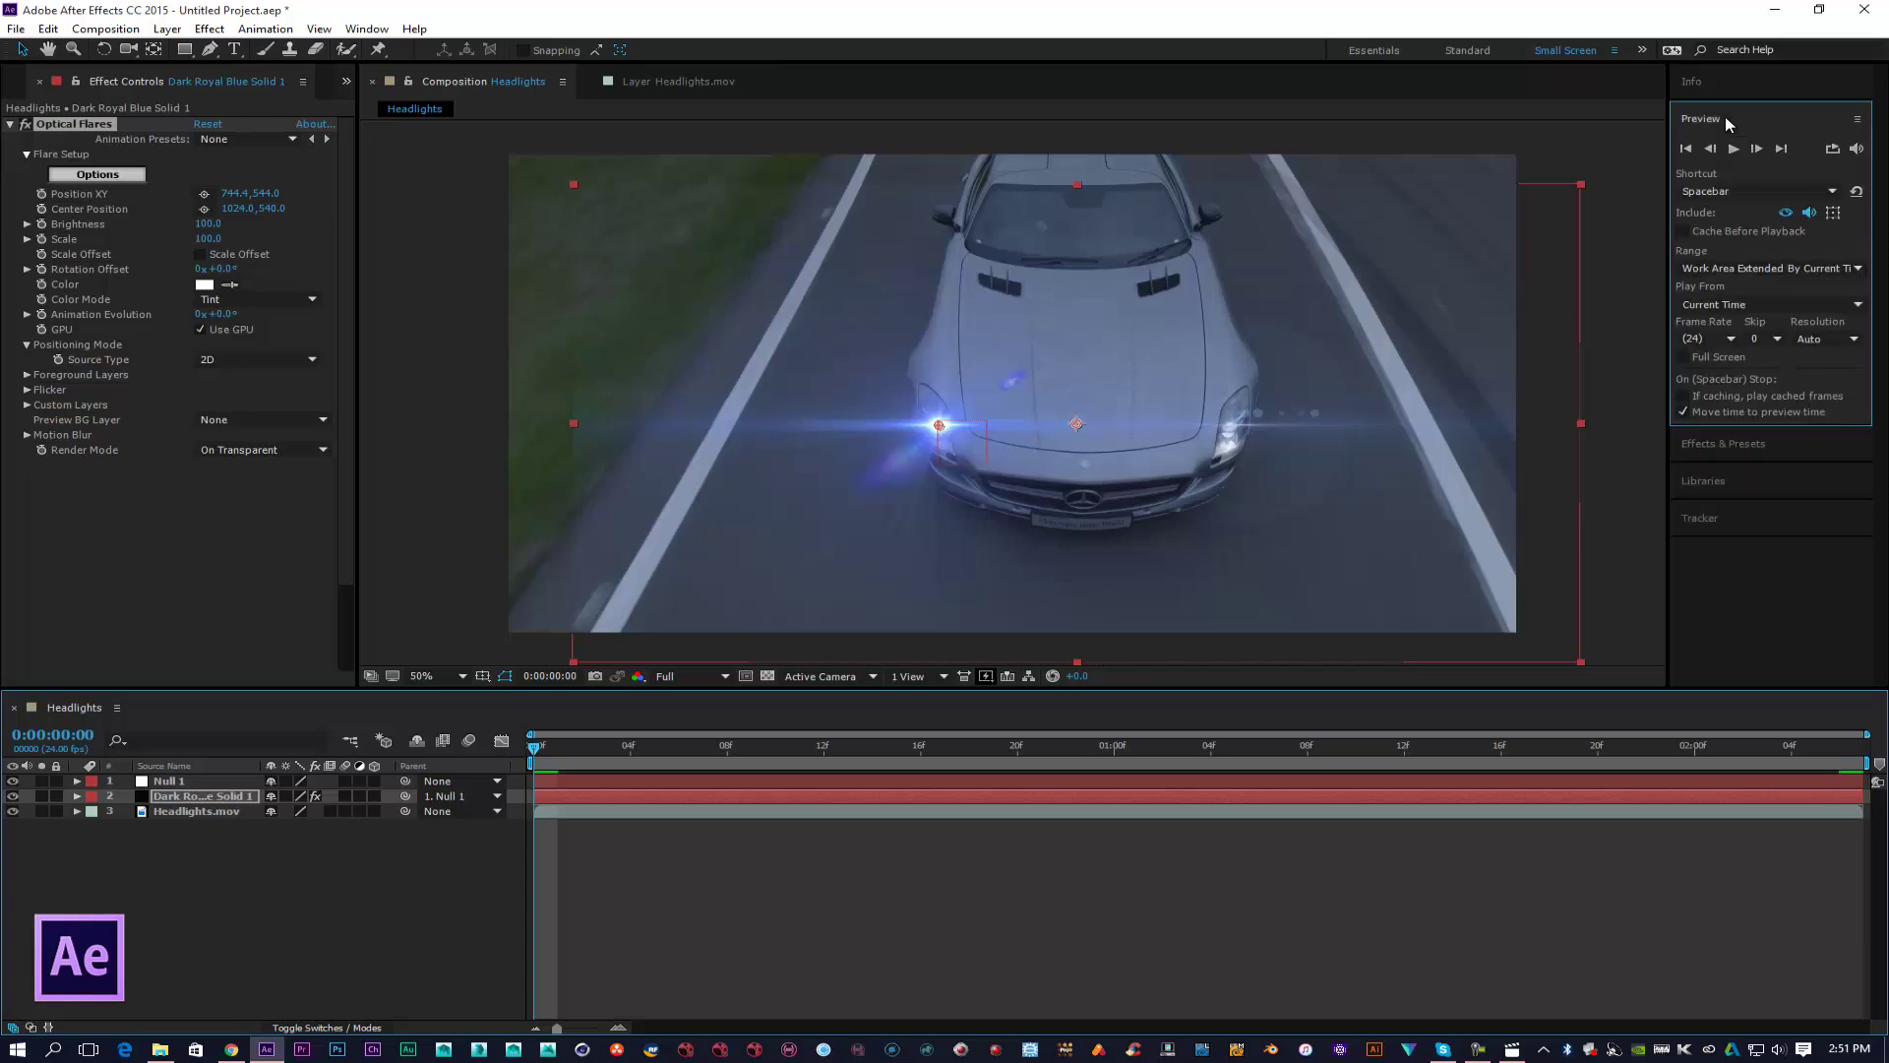
click(1733, 149)
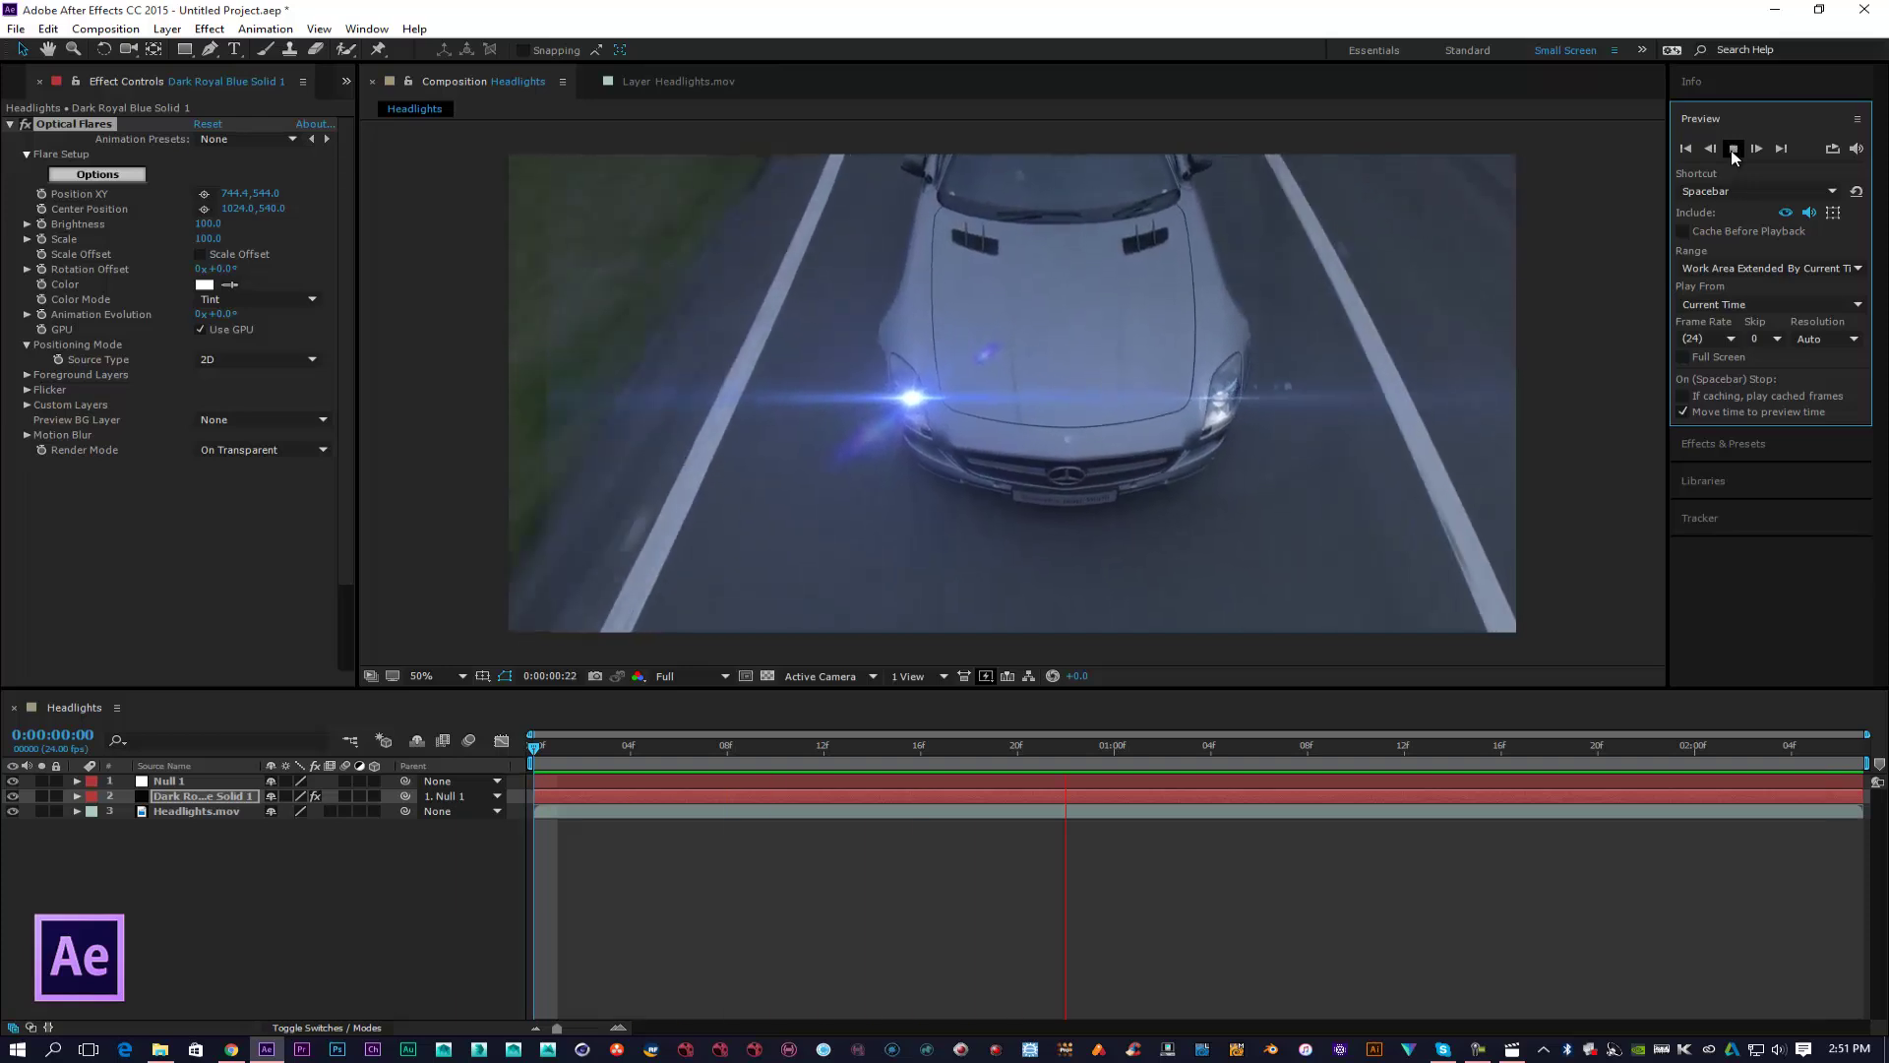
click(1734, 150)
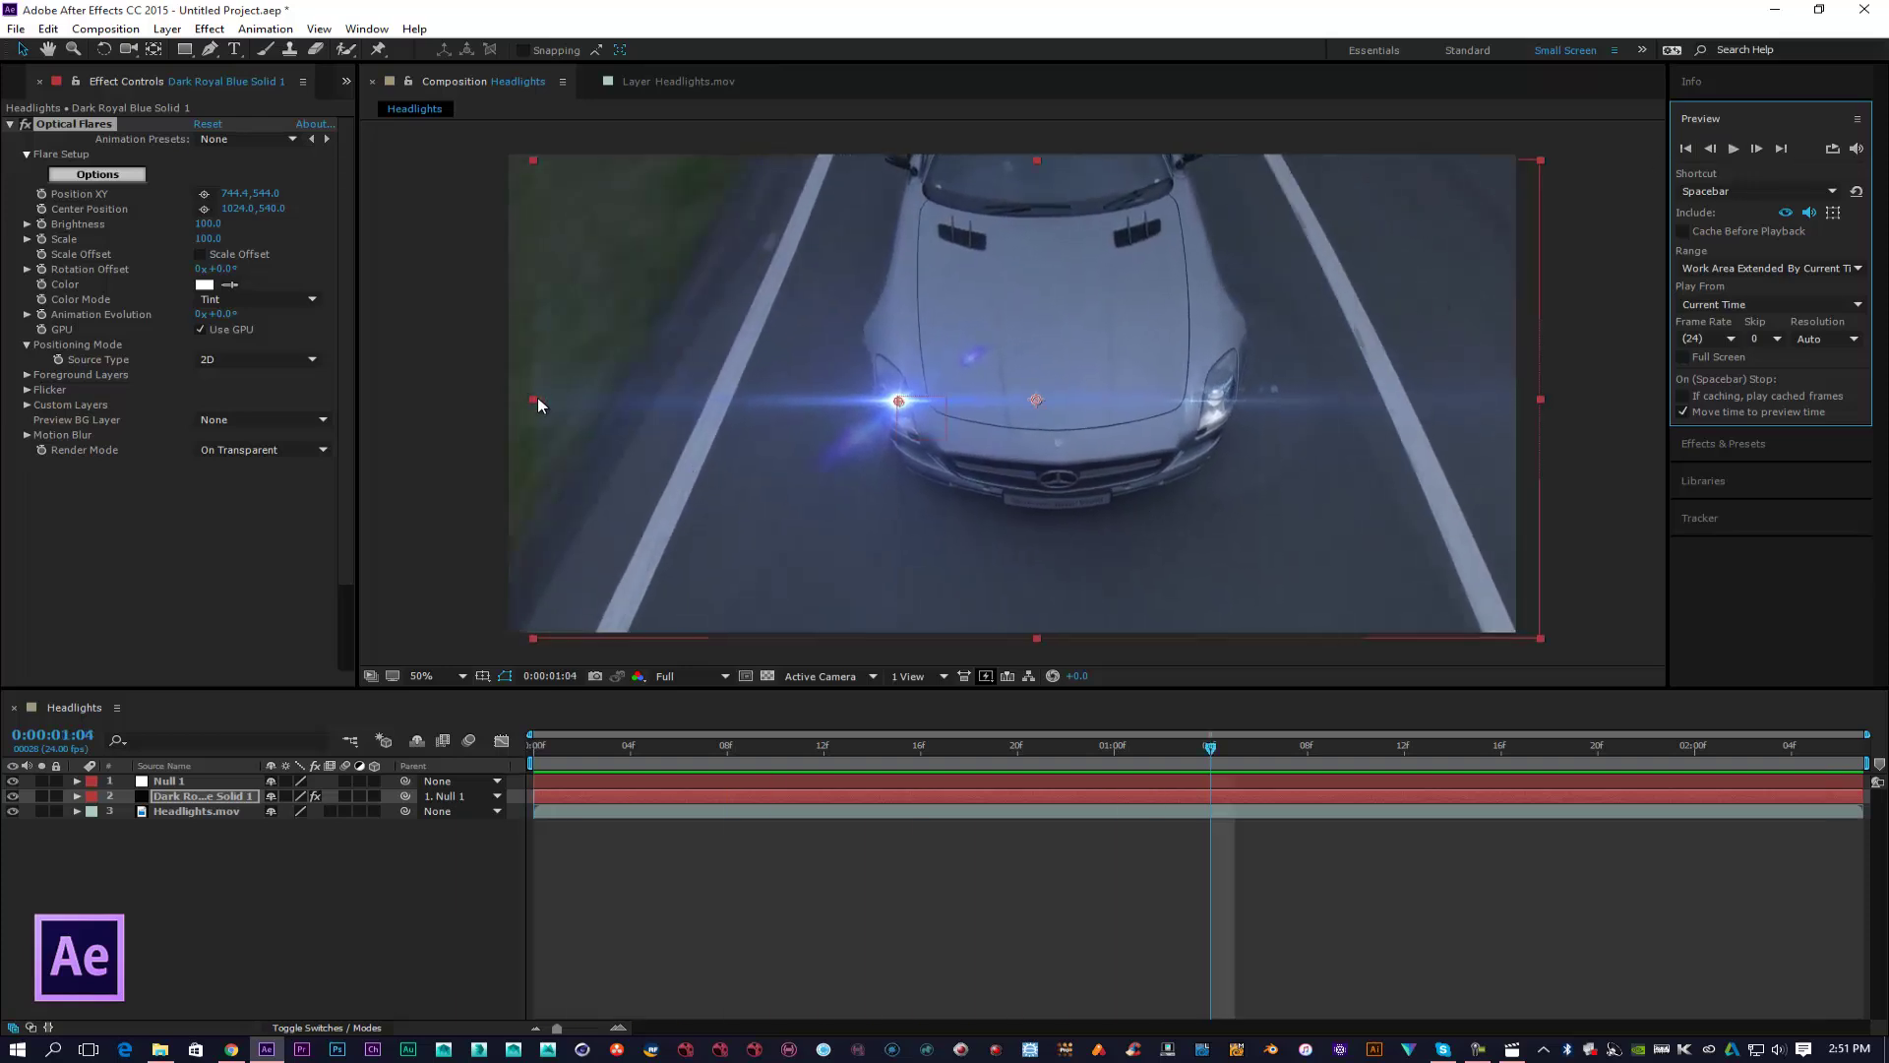
drag(532, 401, 508, 398)
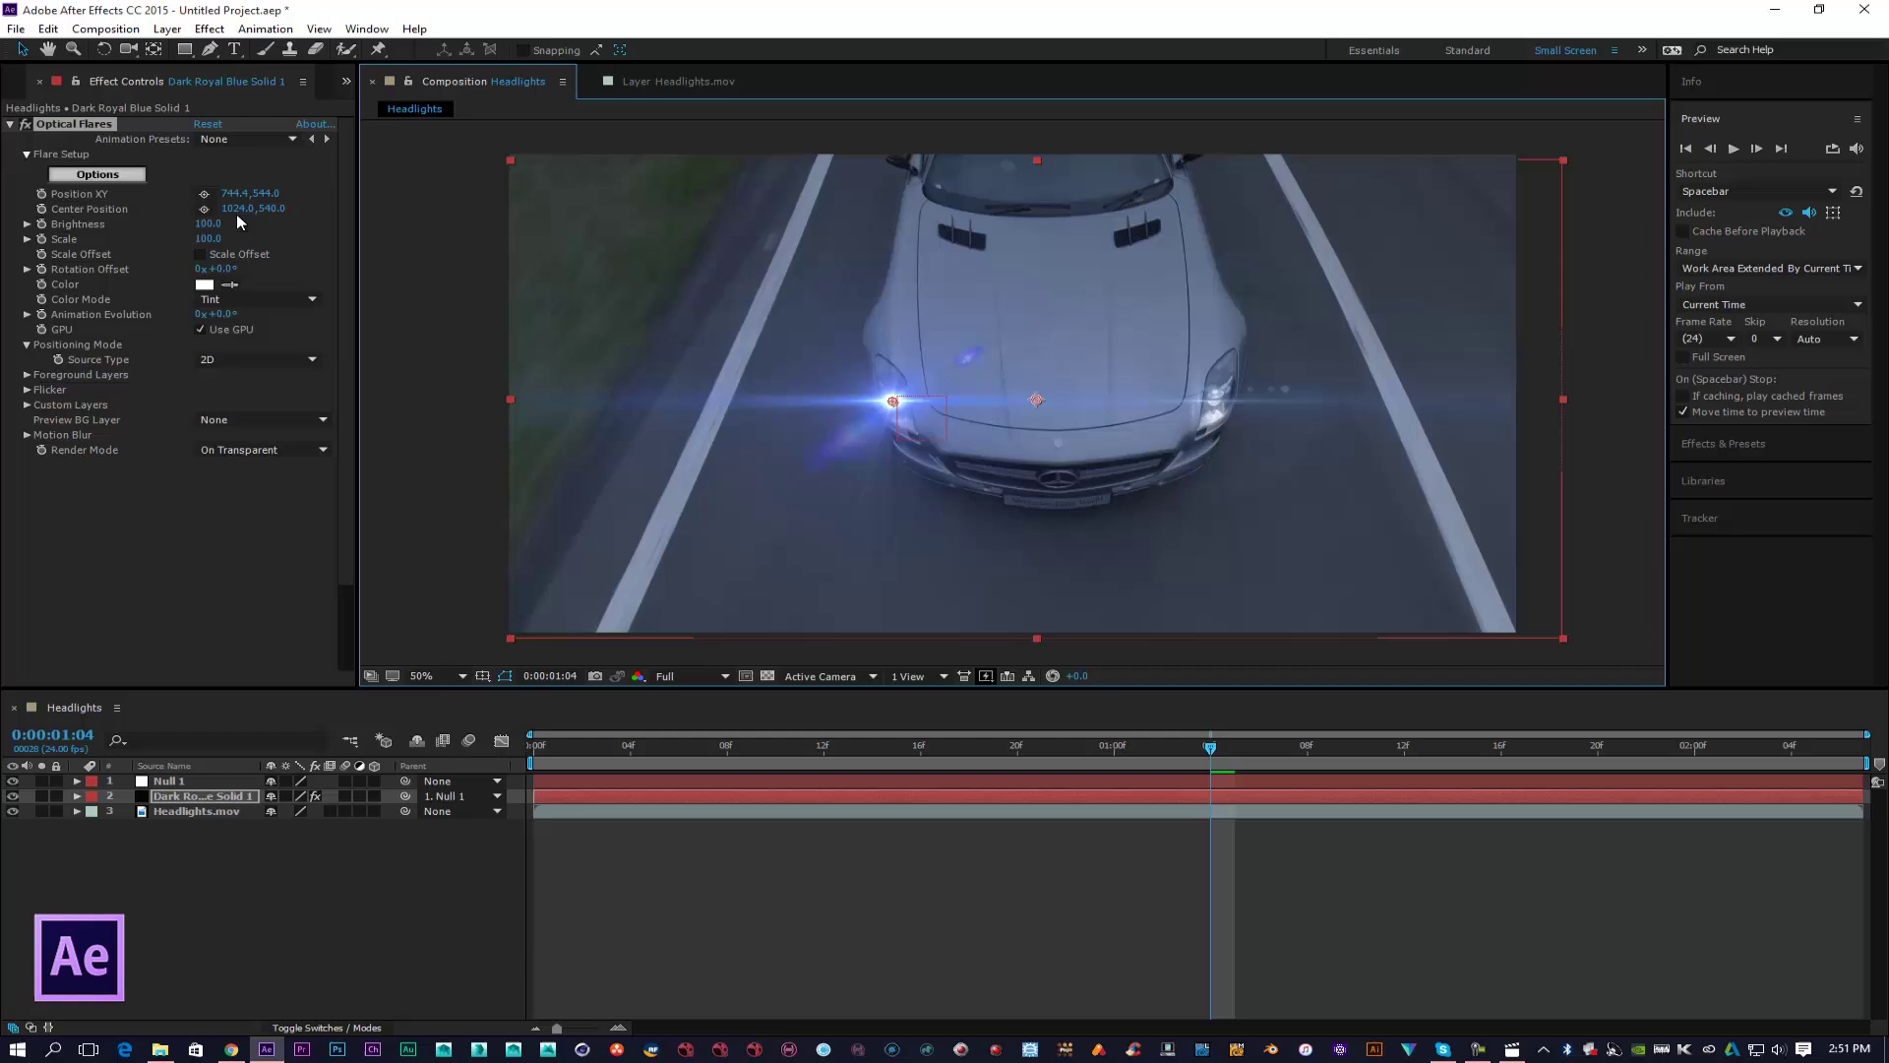
drag(211, 225, 214, 227)
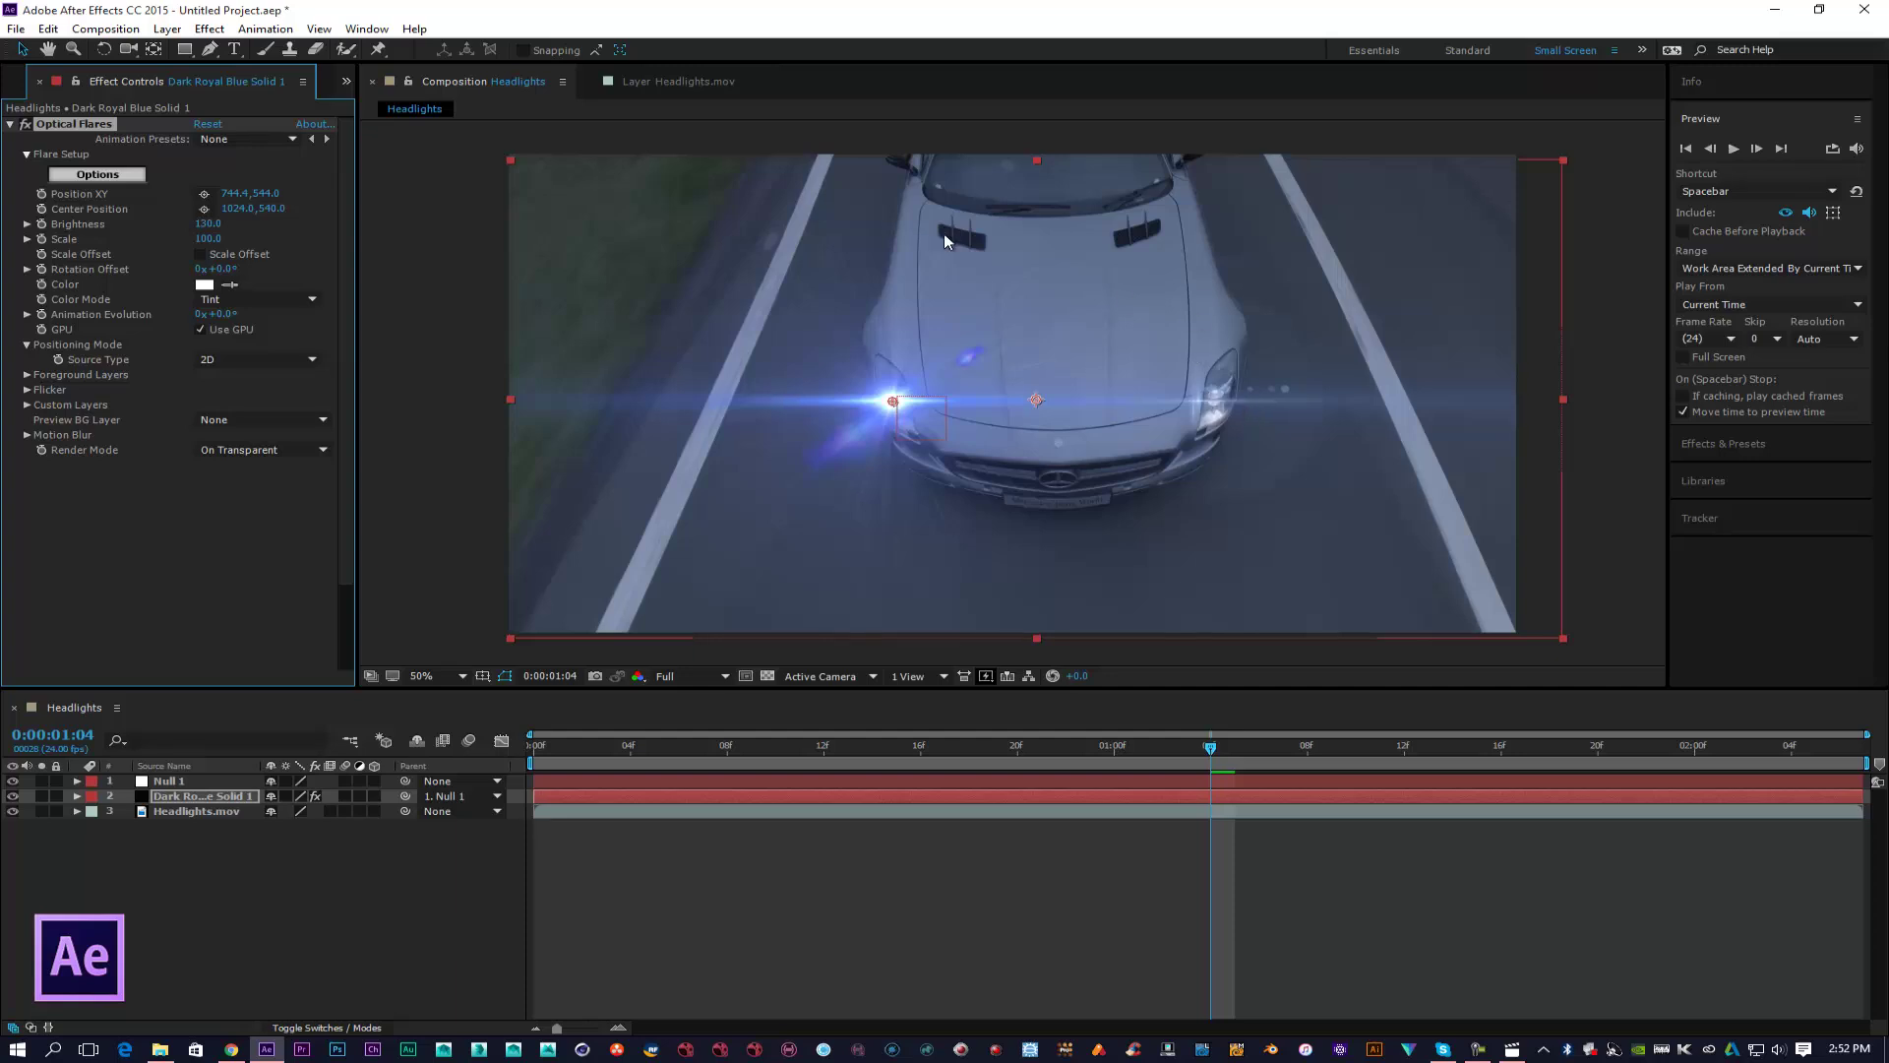
Step: Widen the solid evenly, nudge the flare up onto the headlight, and preview again
click(539, 745)
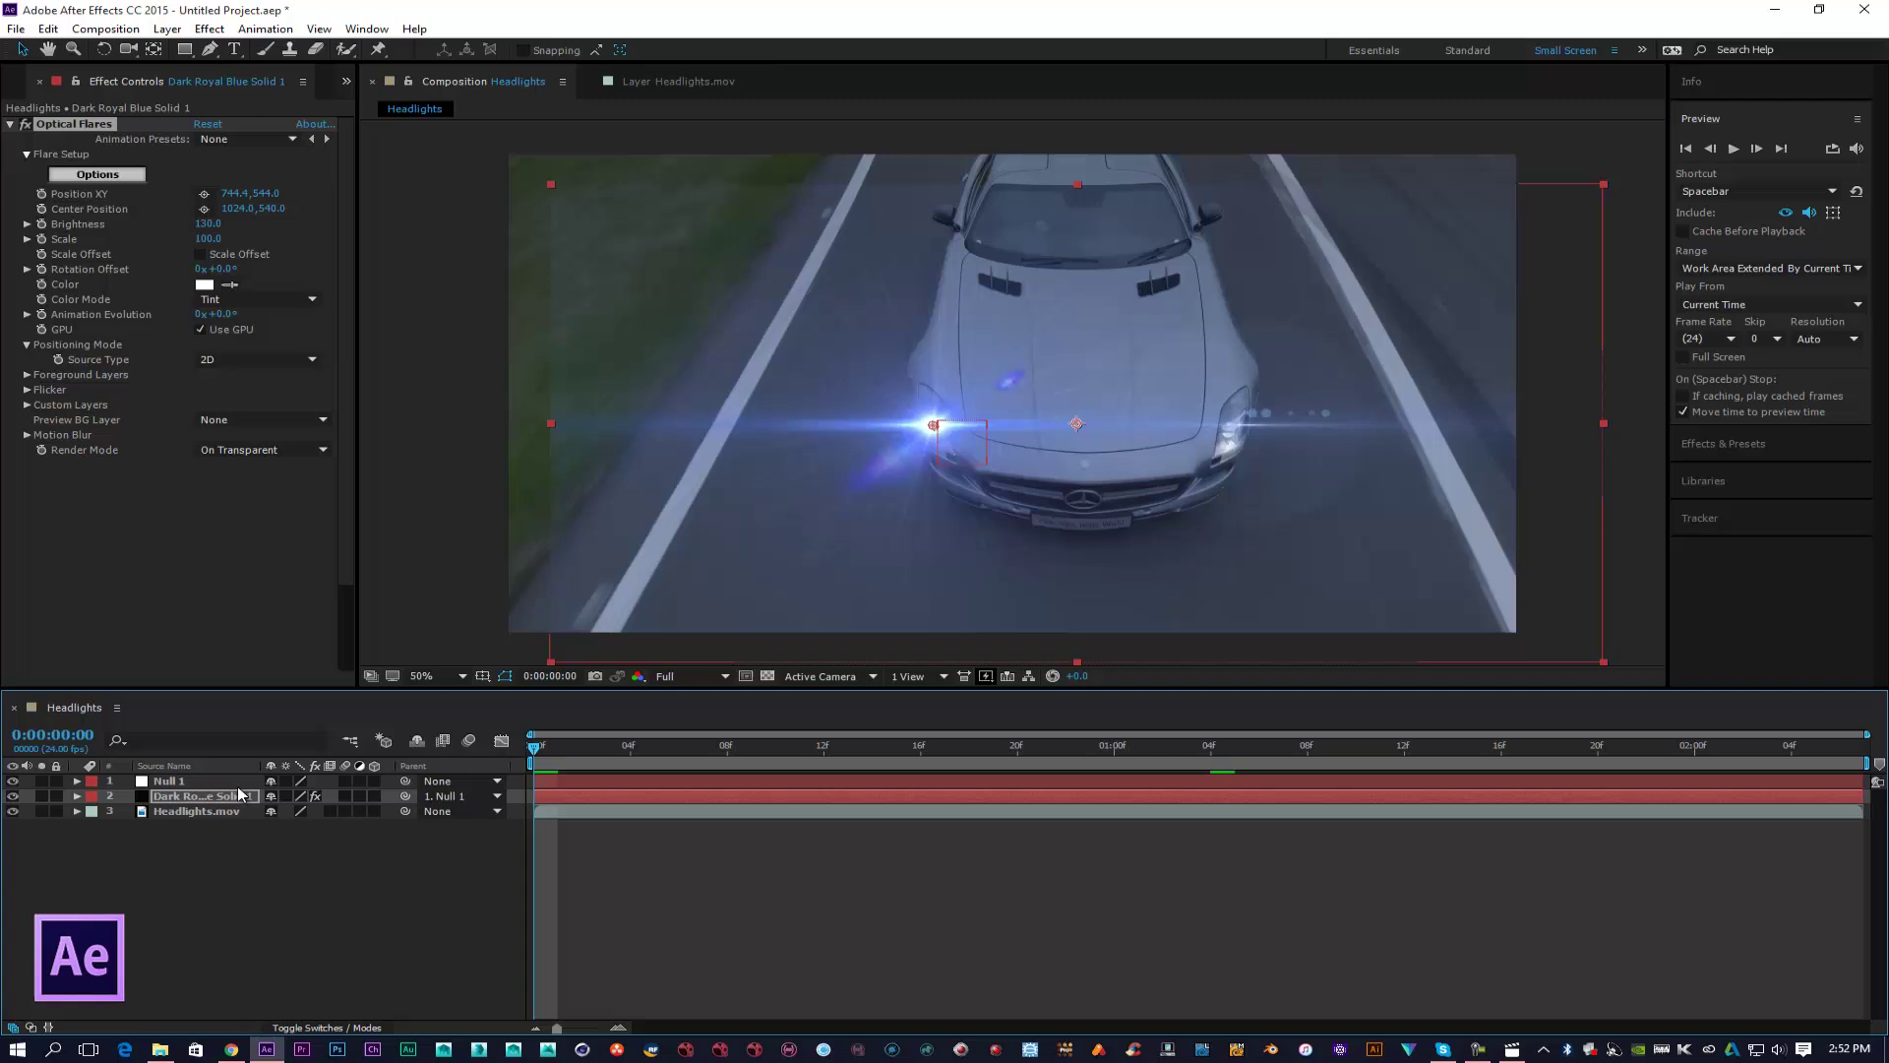
drag(551, 423, 499, 422)
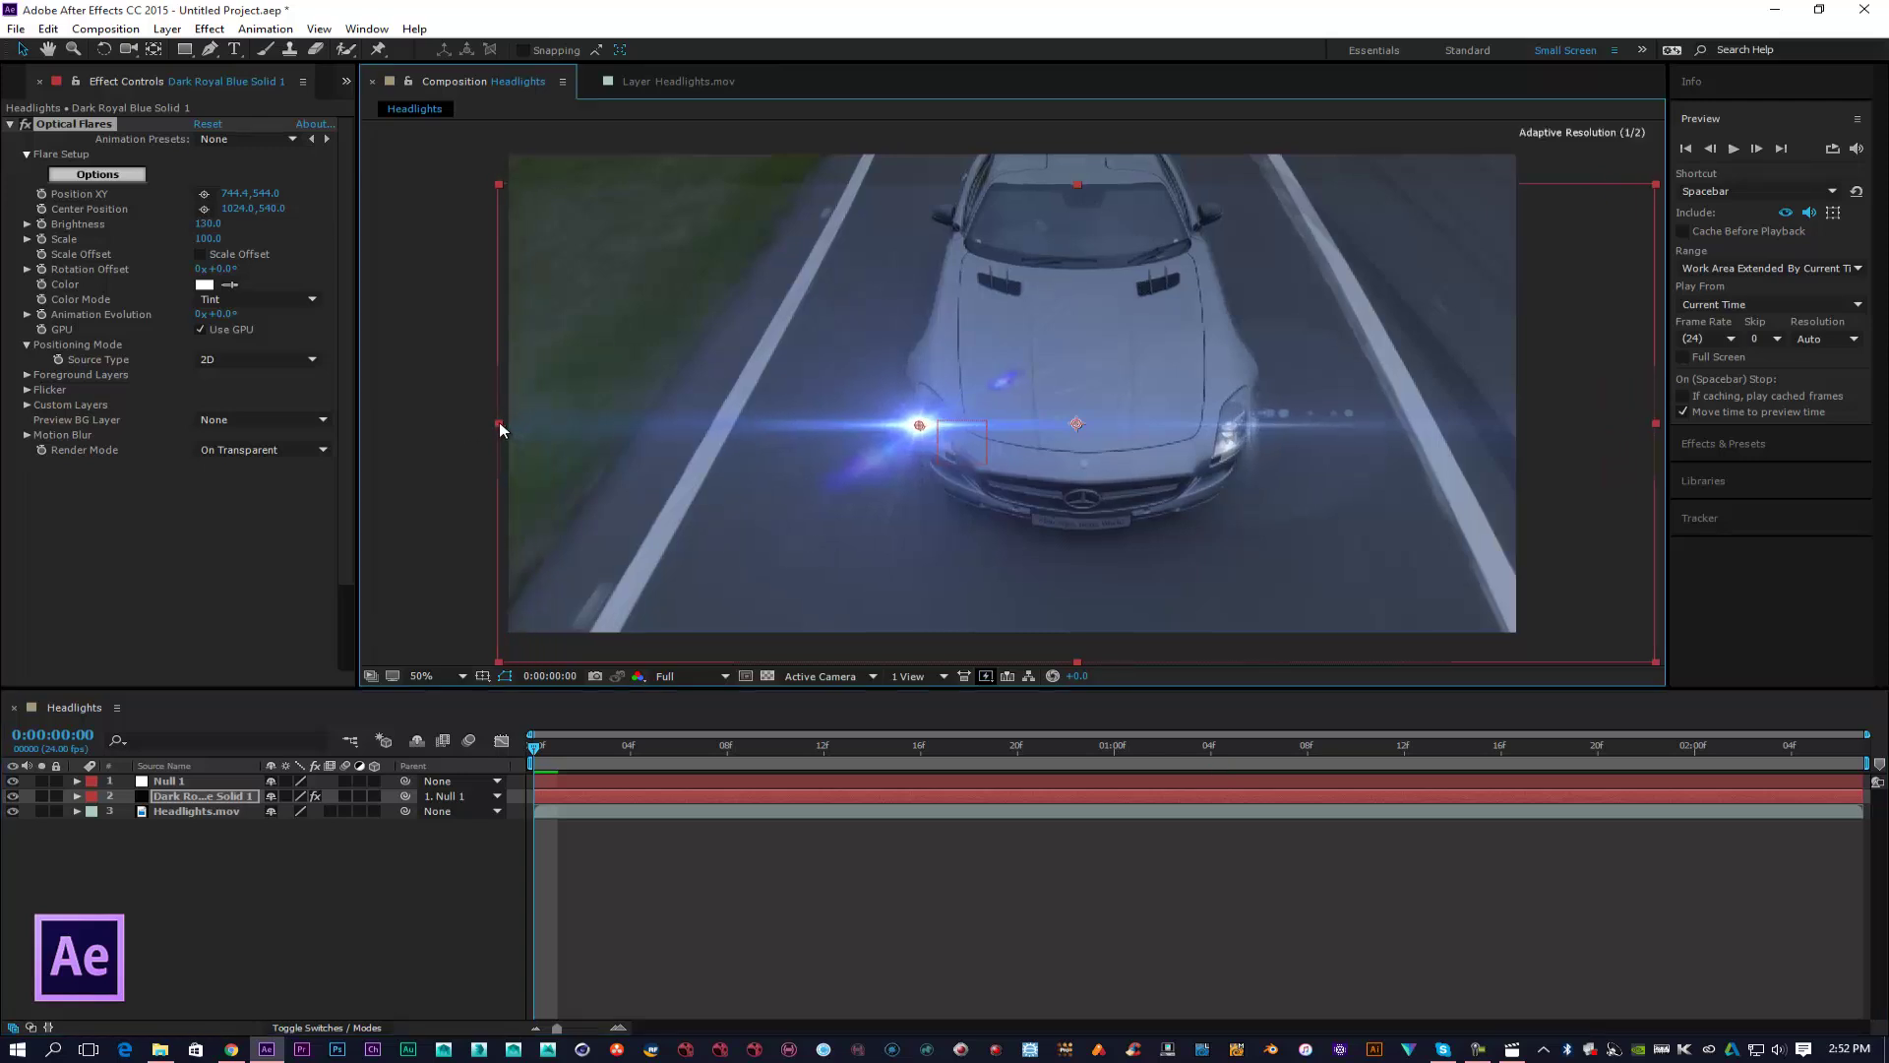
drag(652, 460, 661, 455)
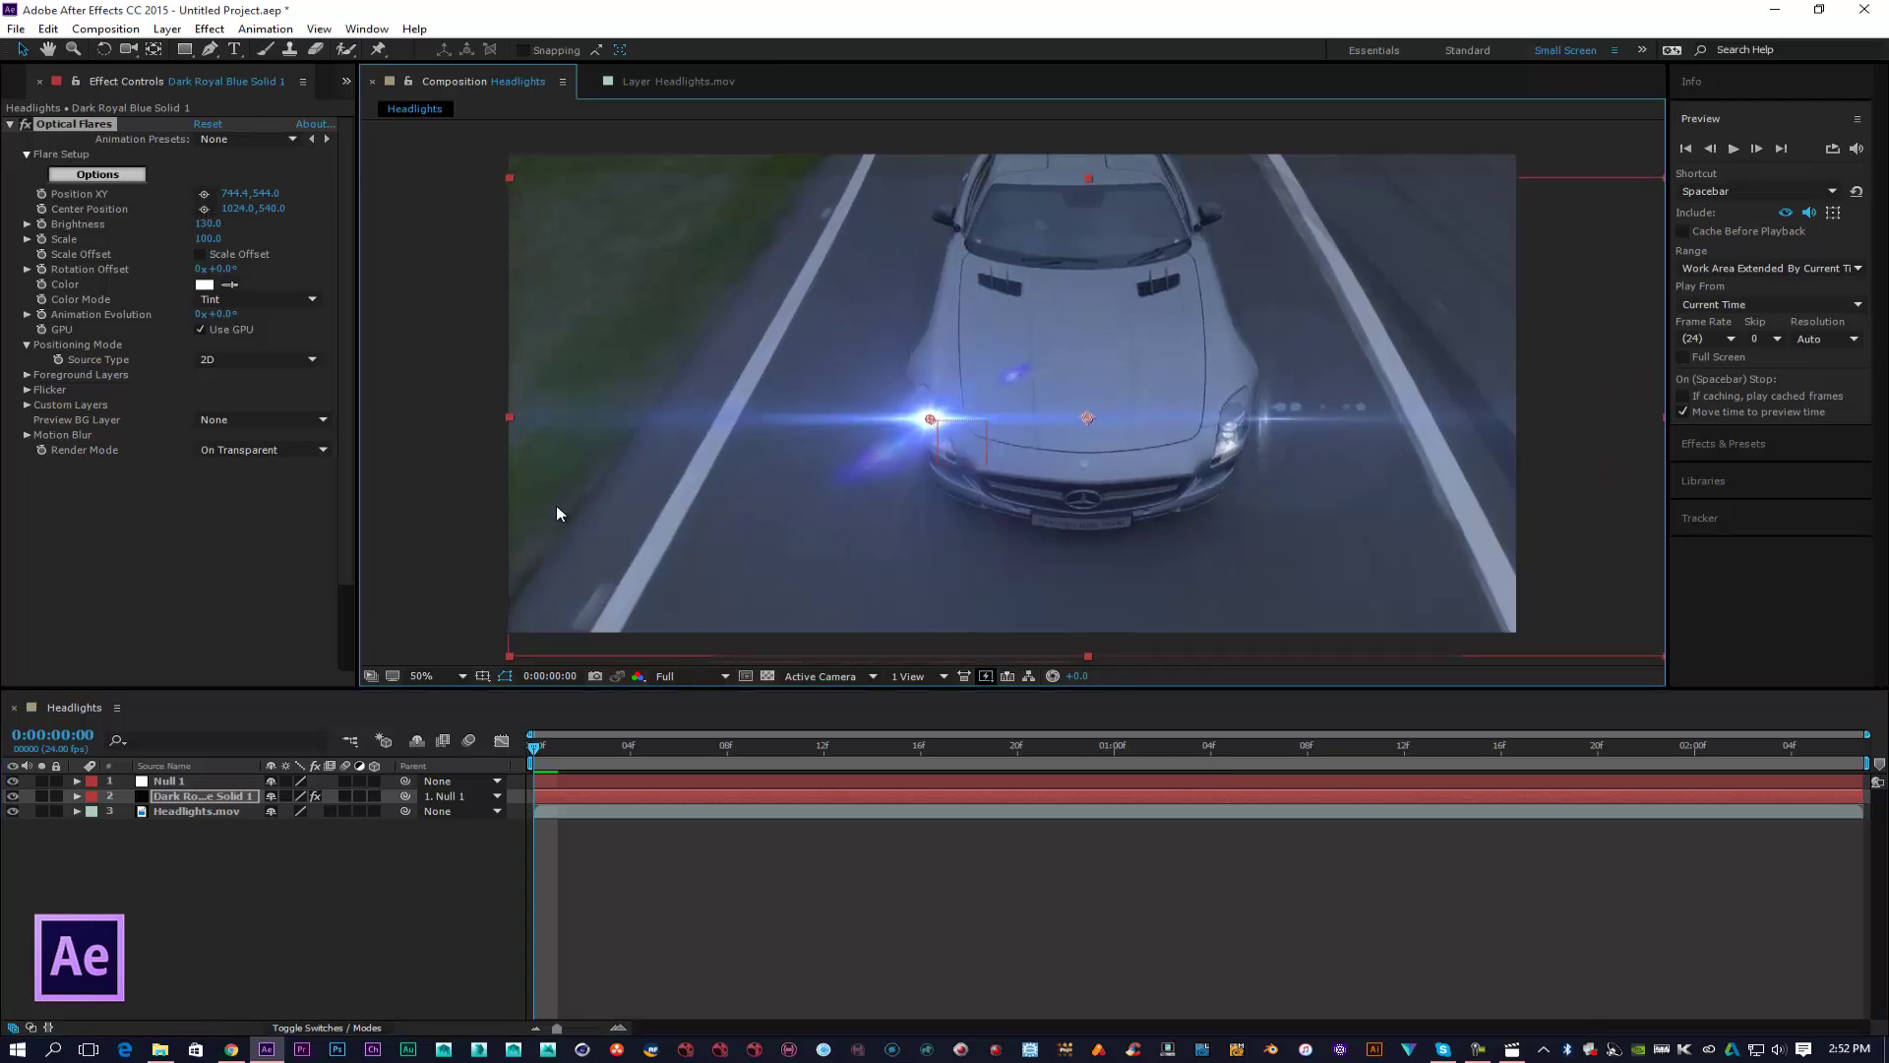
click(1734, 148)
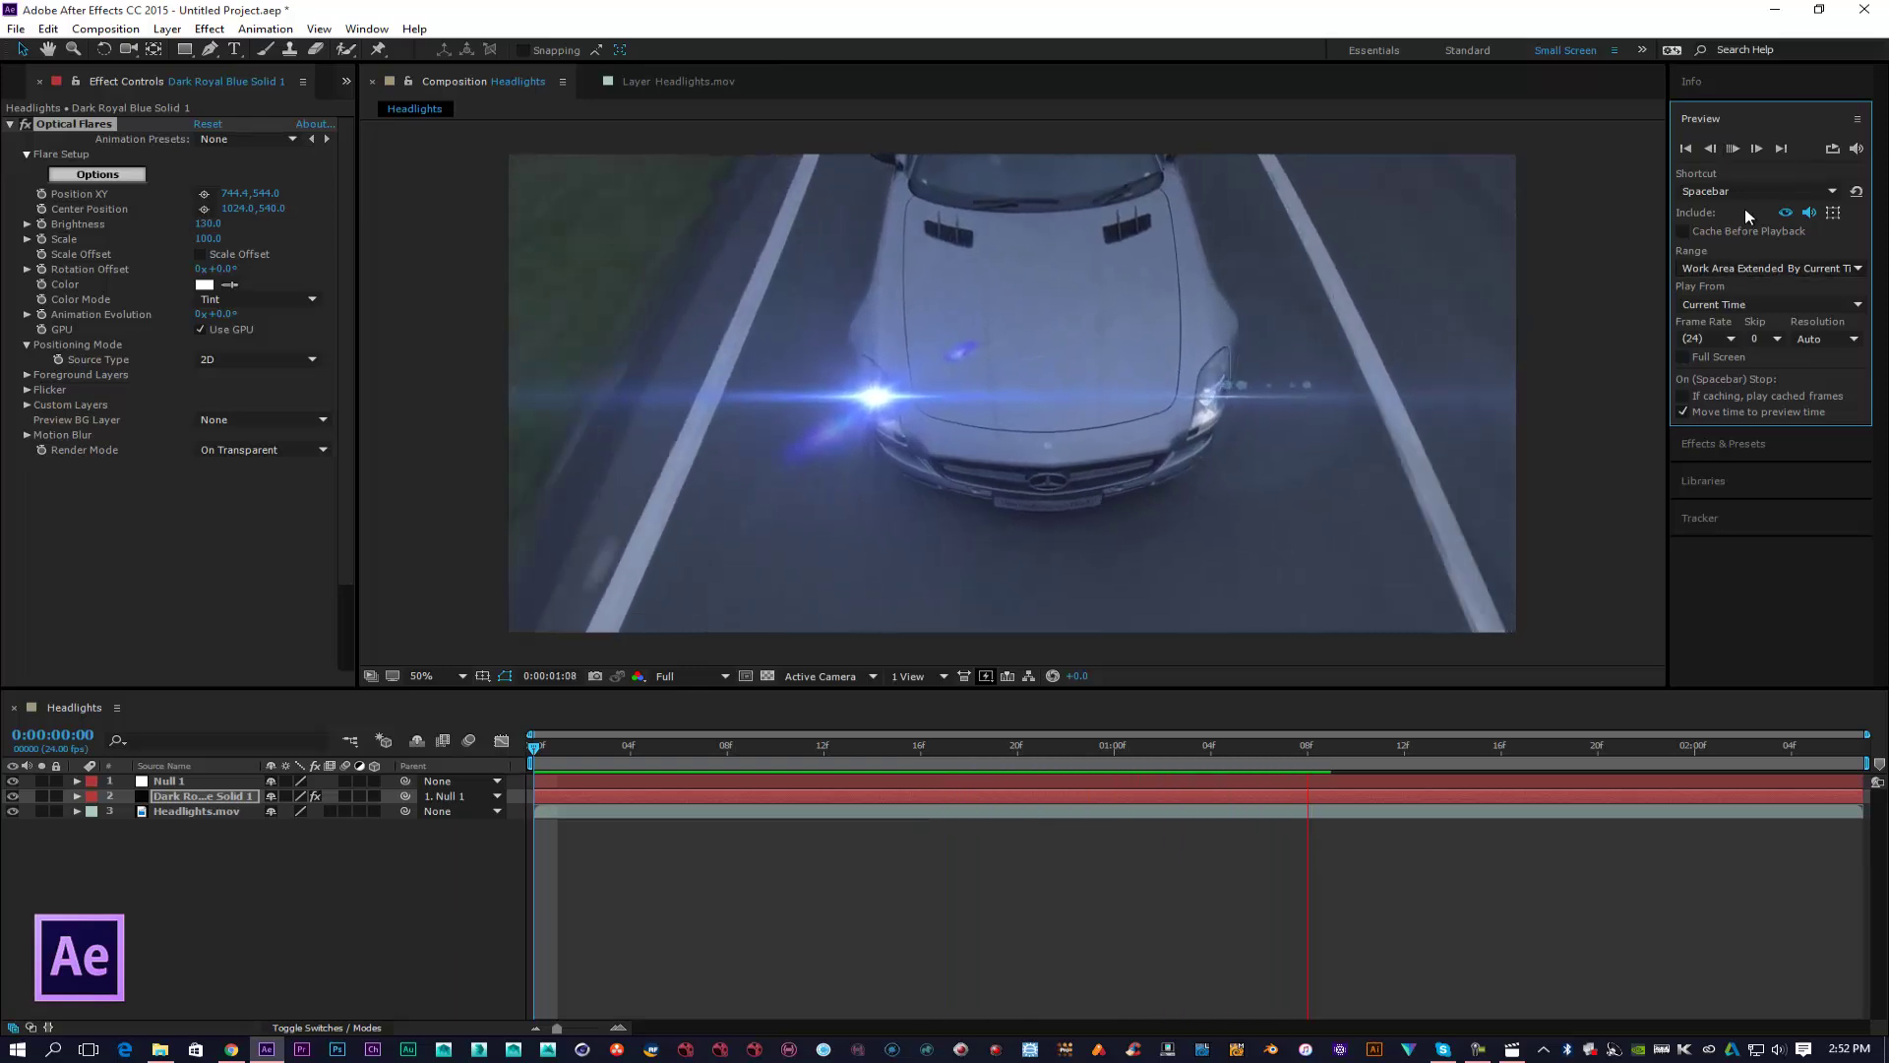
click(1734, 149)
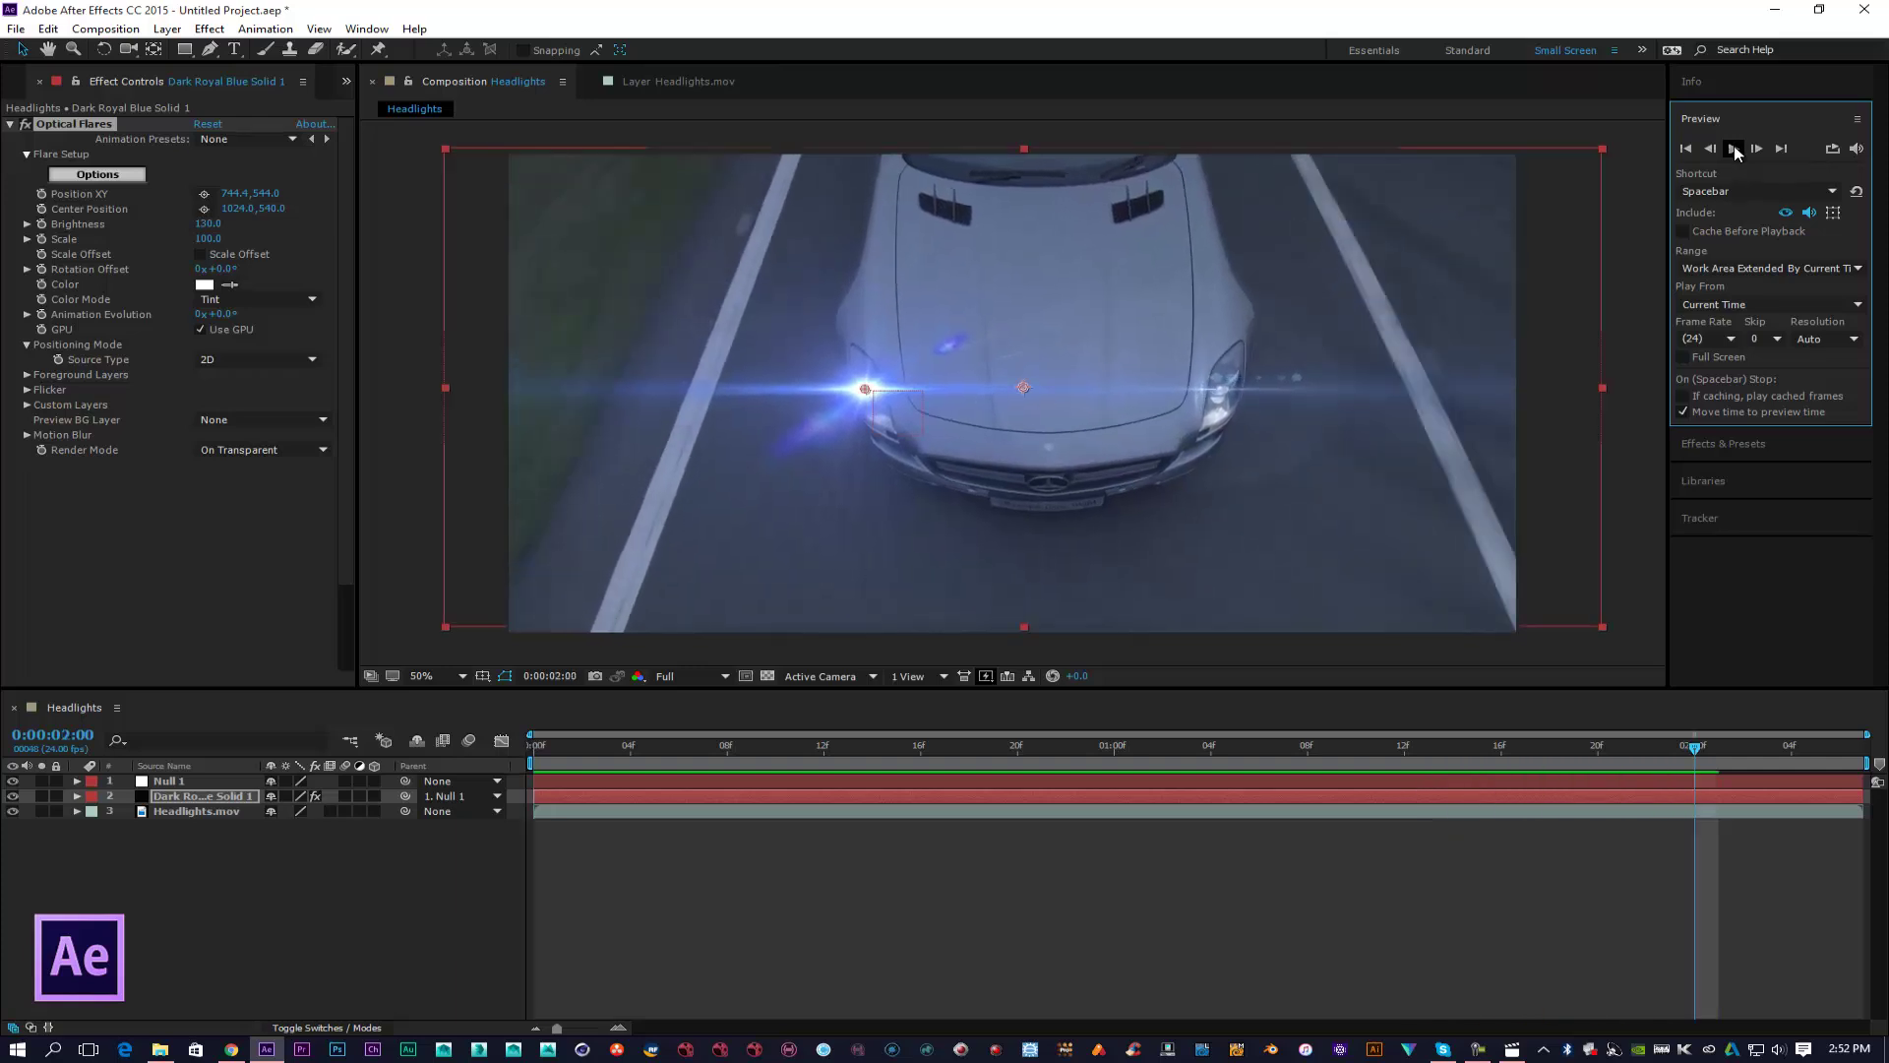
Step: Add a Tracker to Headlights.mov with its point and enlarged search area on the left headlight
click(540, 746)
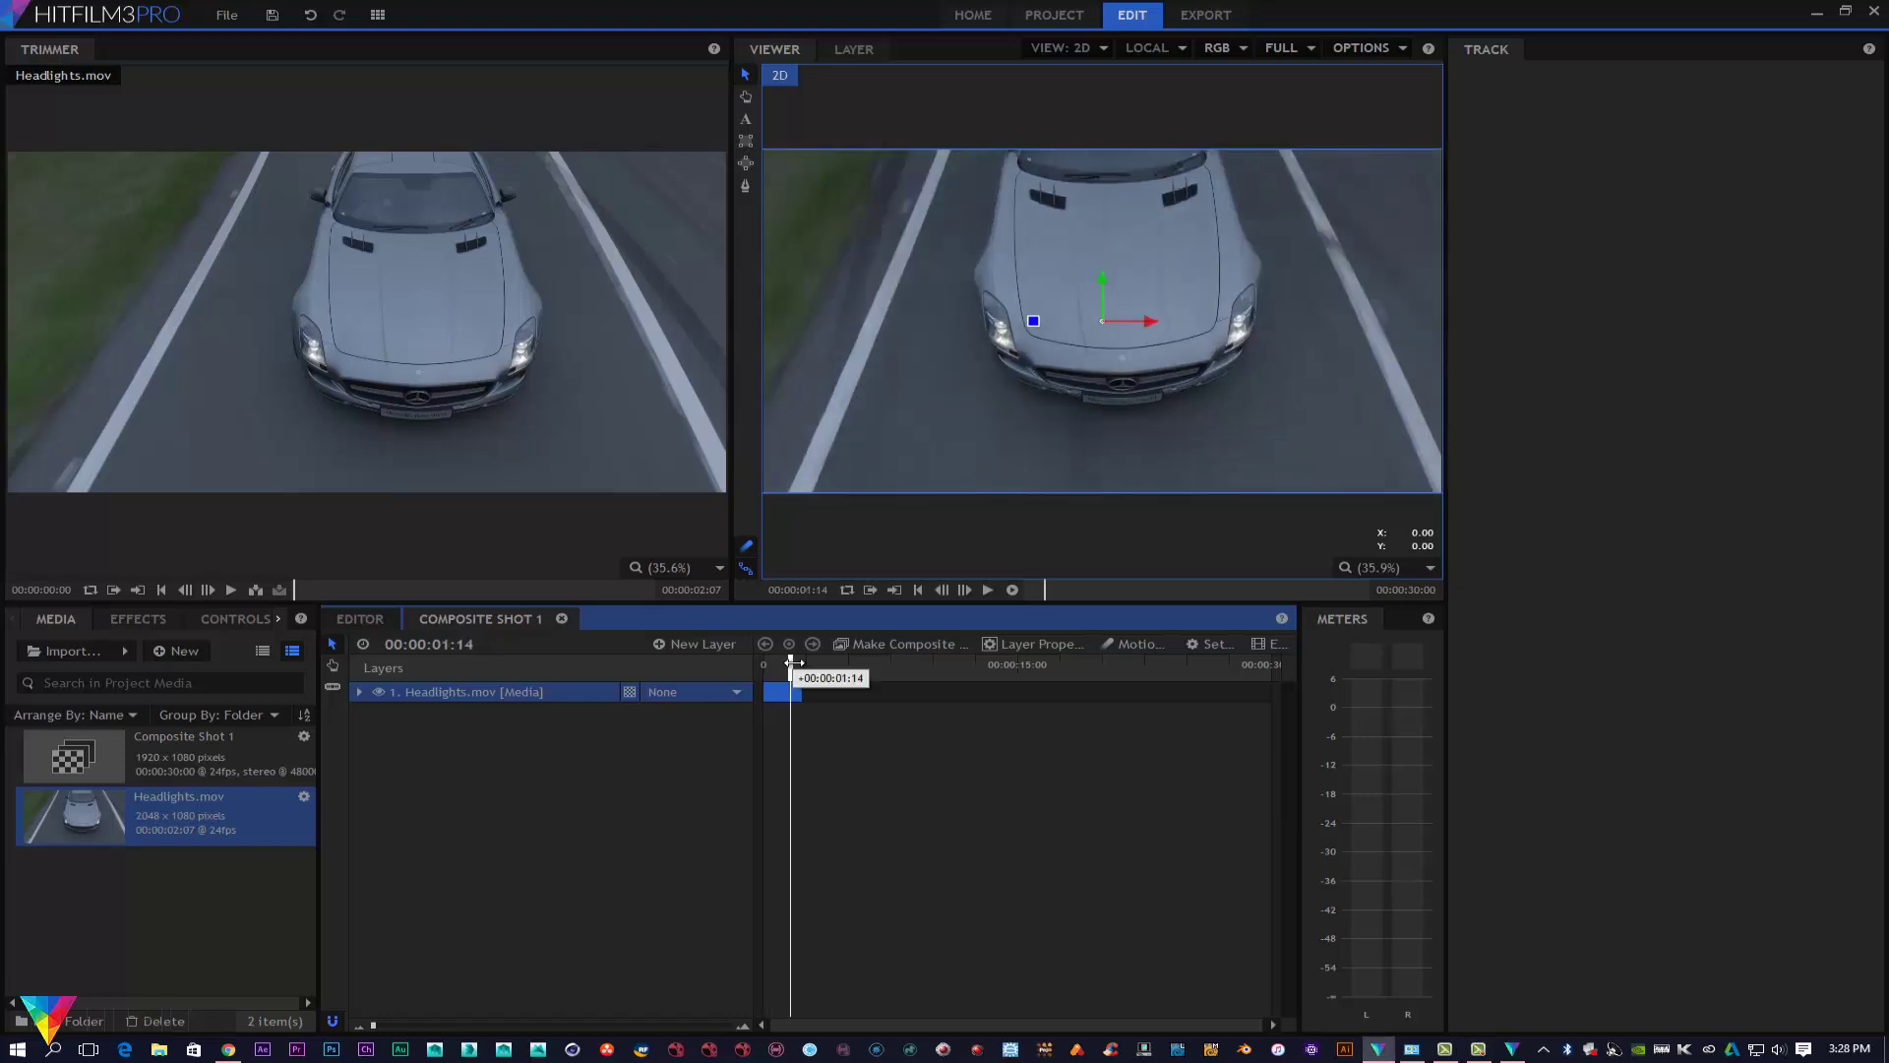
click(358, 693)
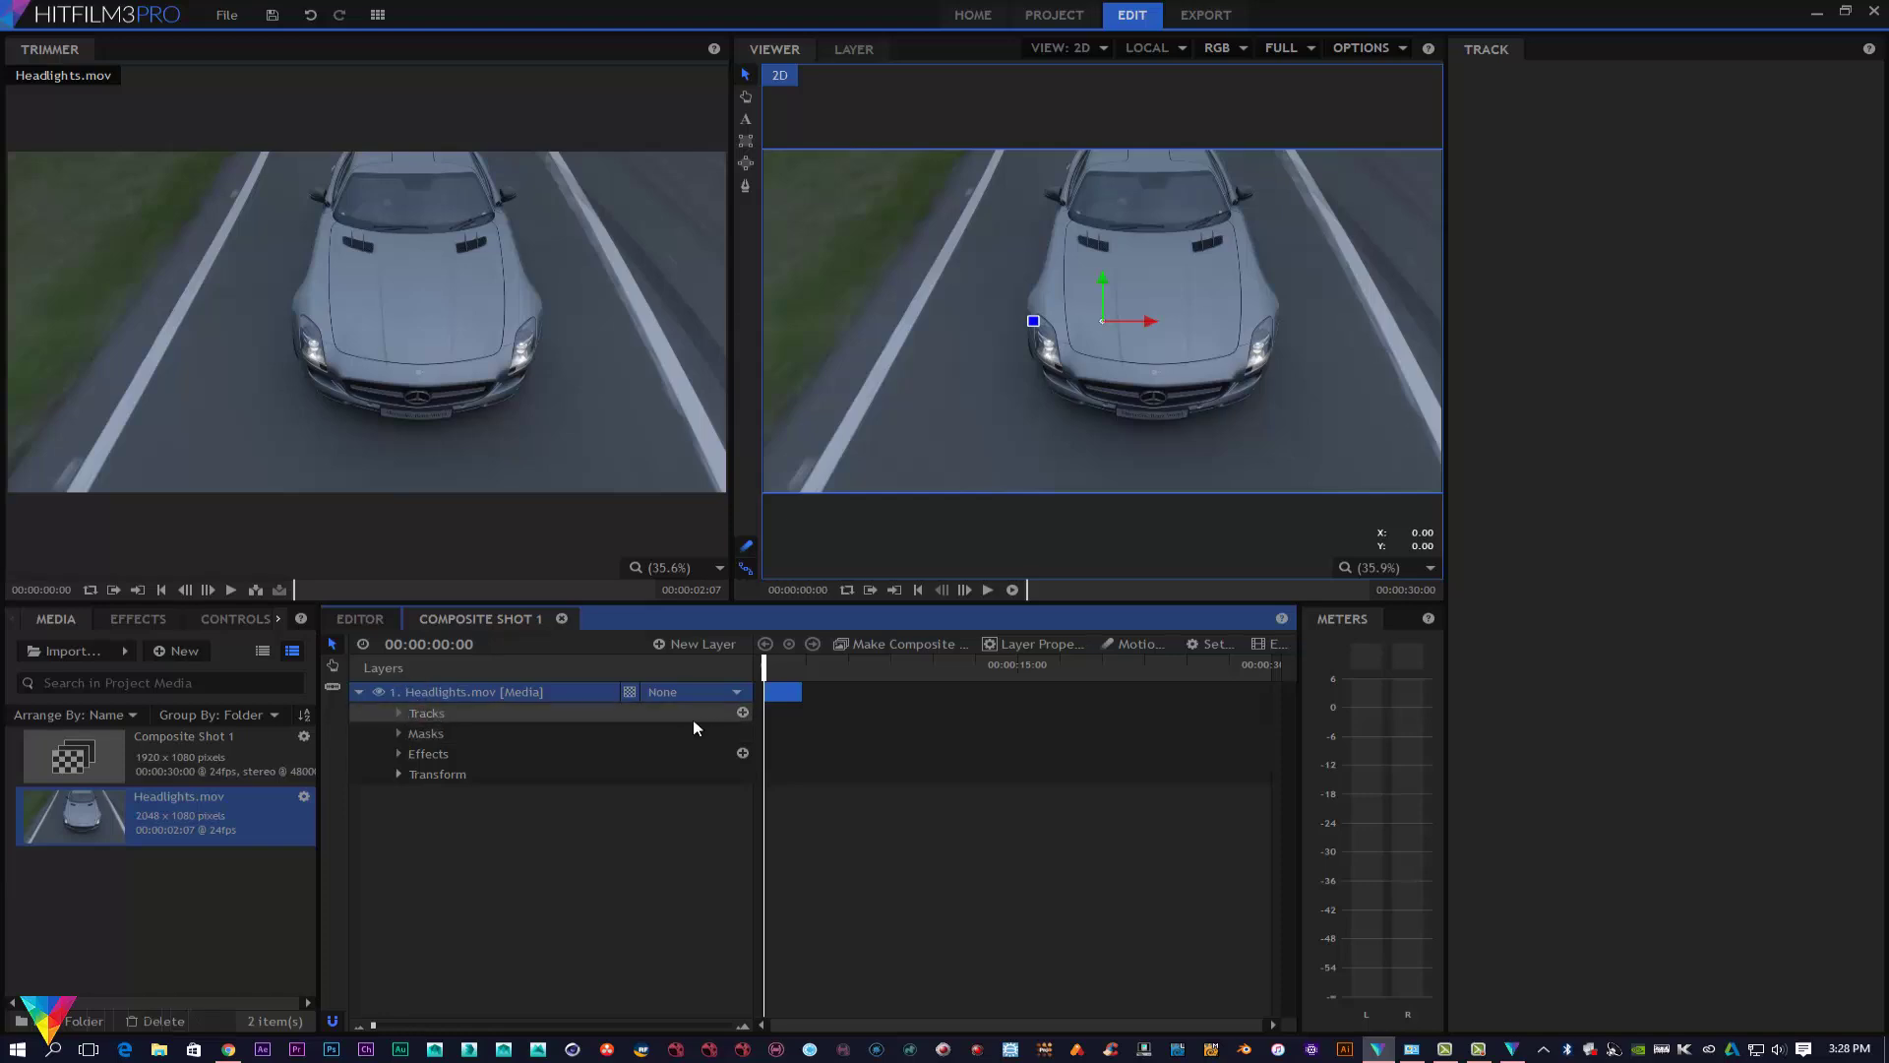
click(743, 712)
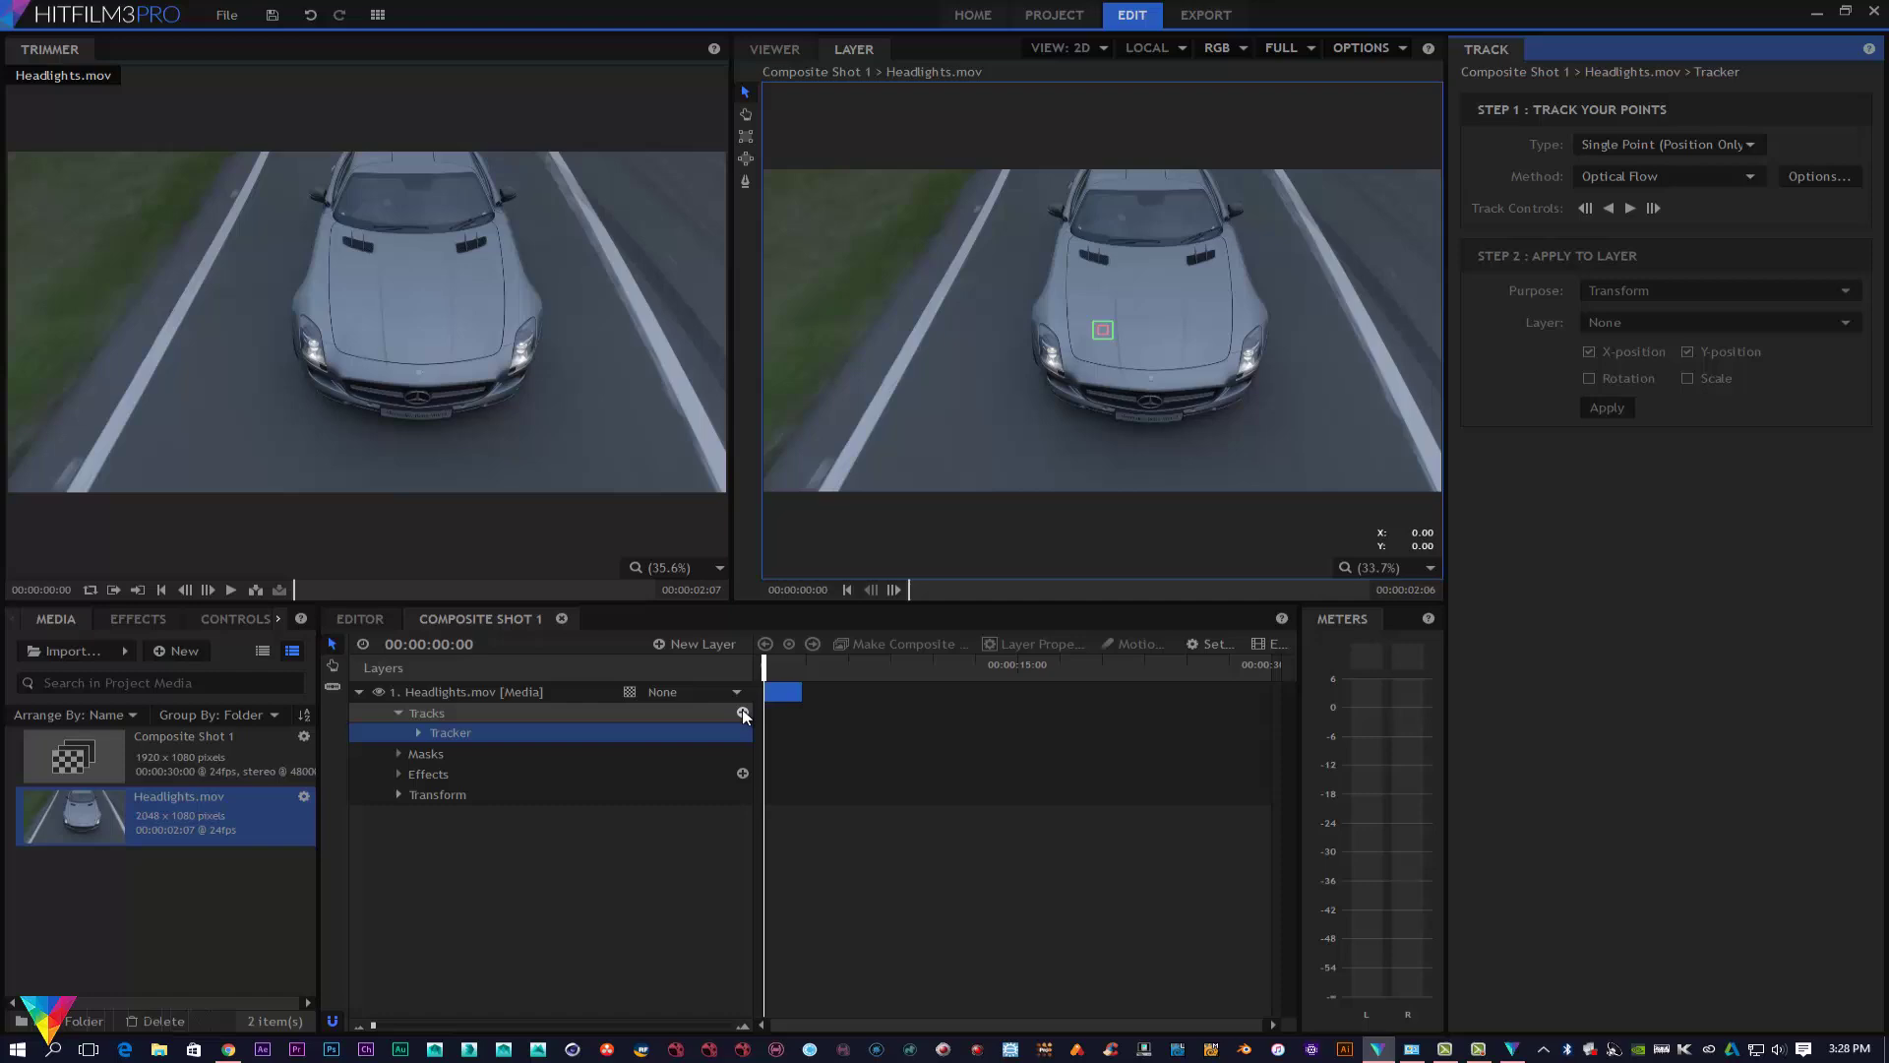
scroll(1120, 340, up, 1)
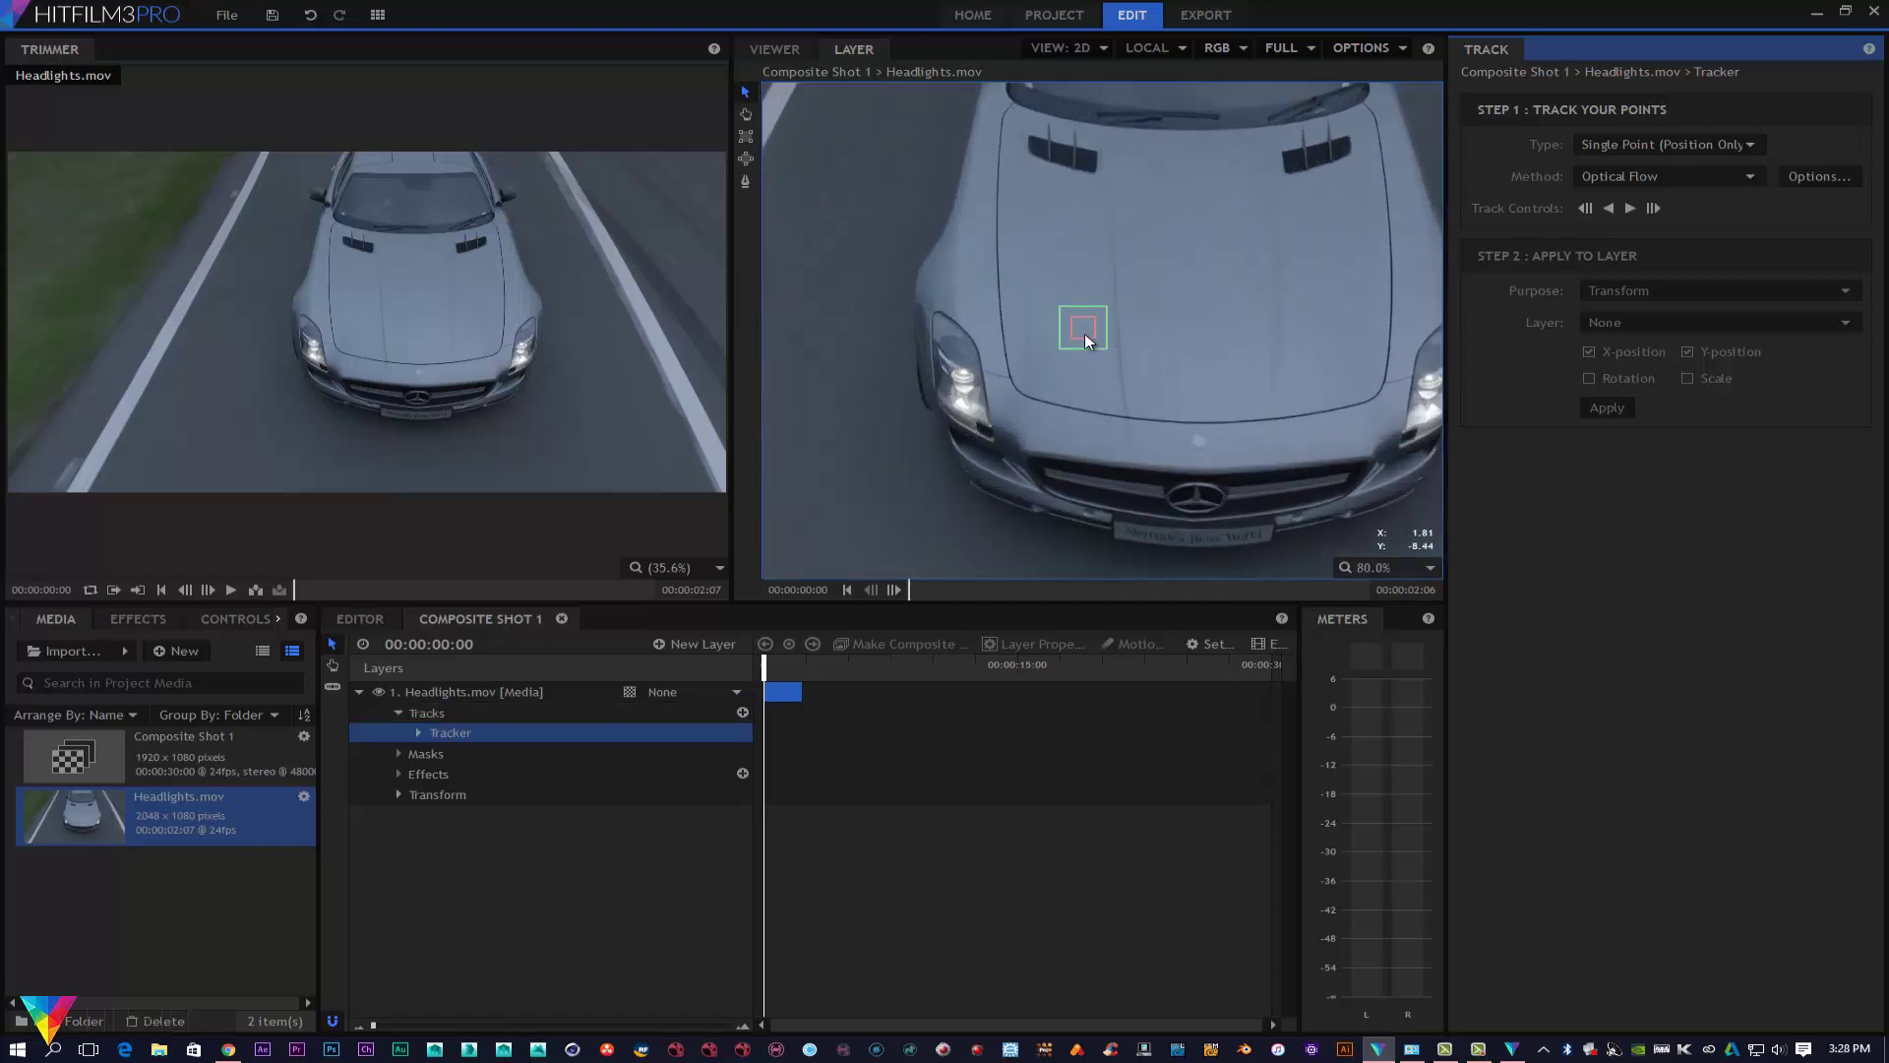
drag(1082, 327, 966, 386)
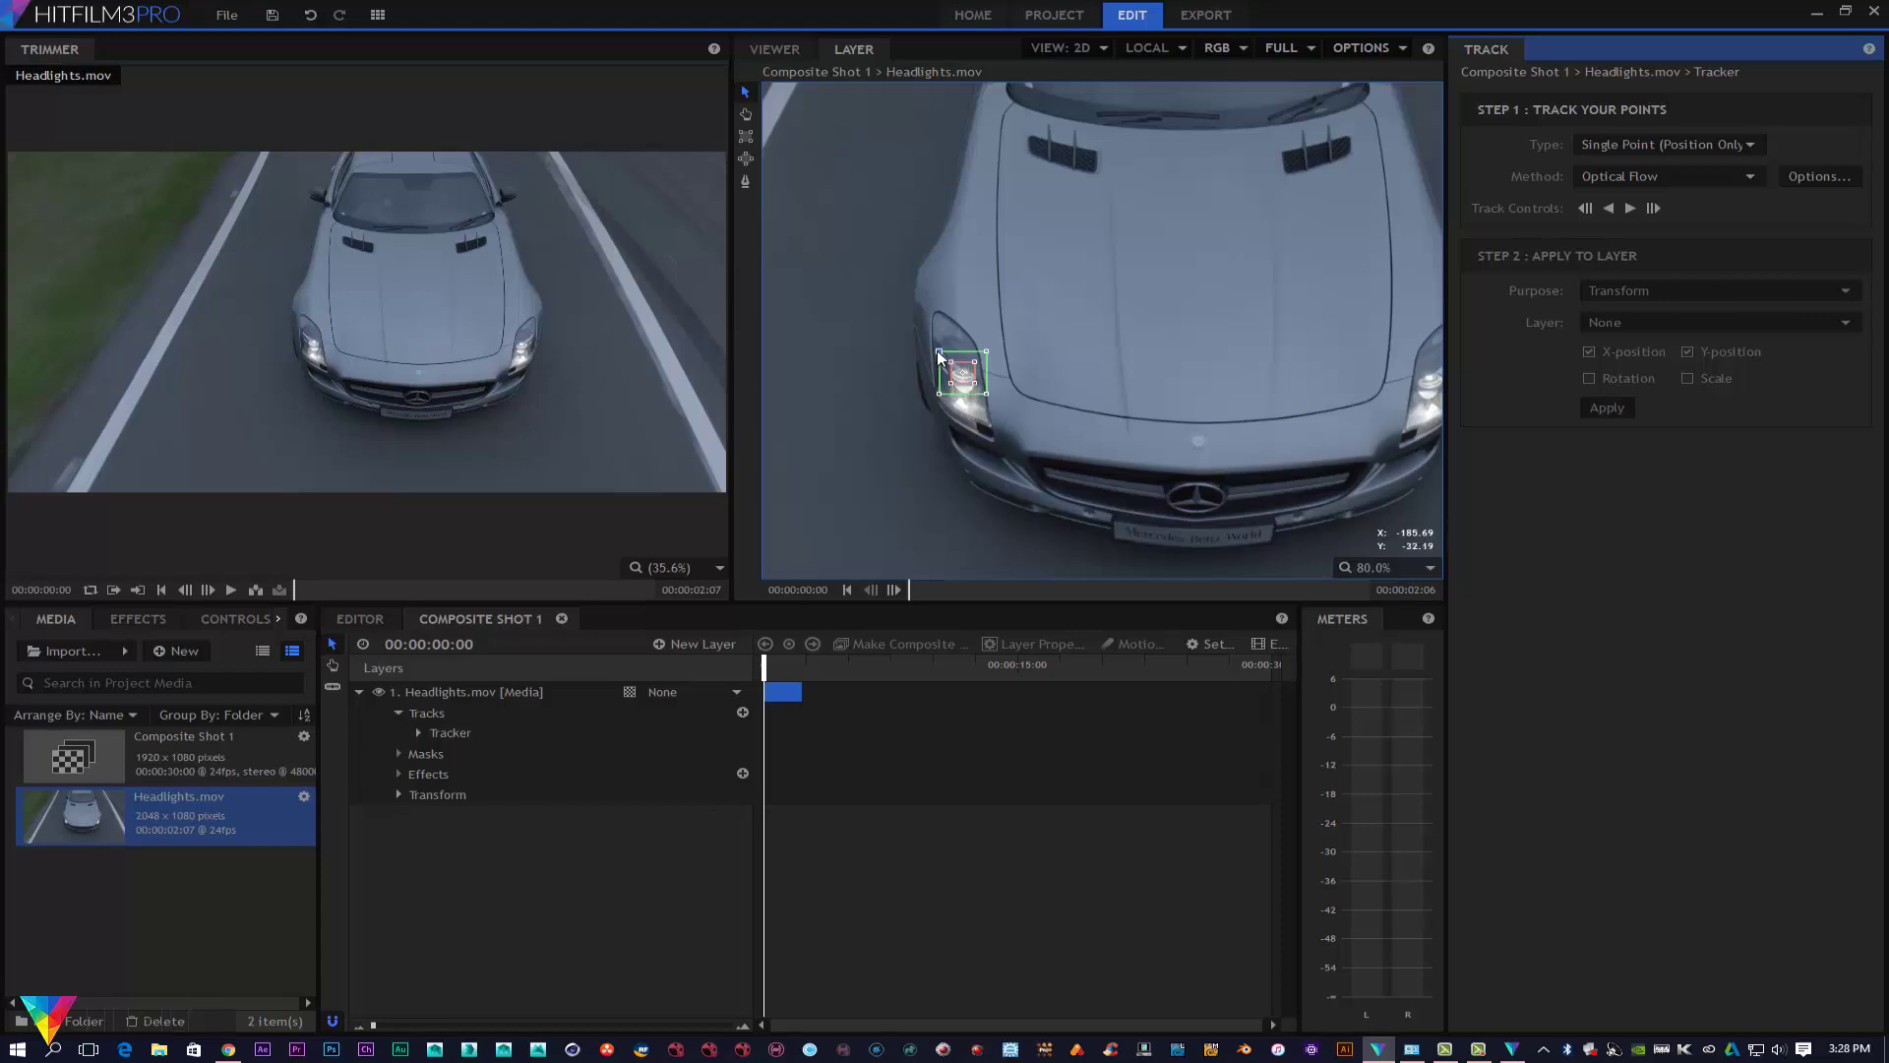
drag(938, 352, 923, 306)
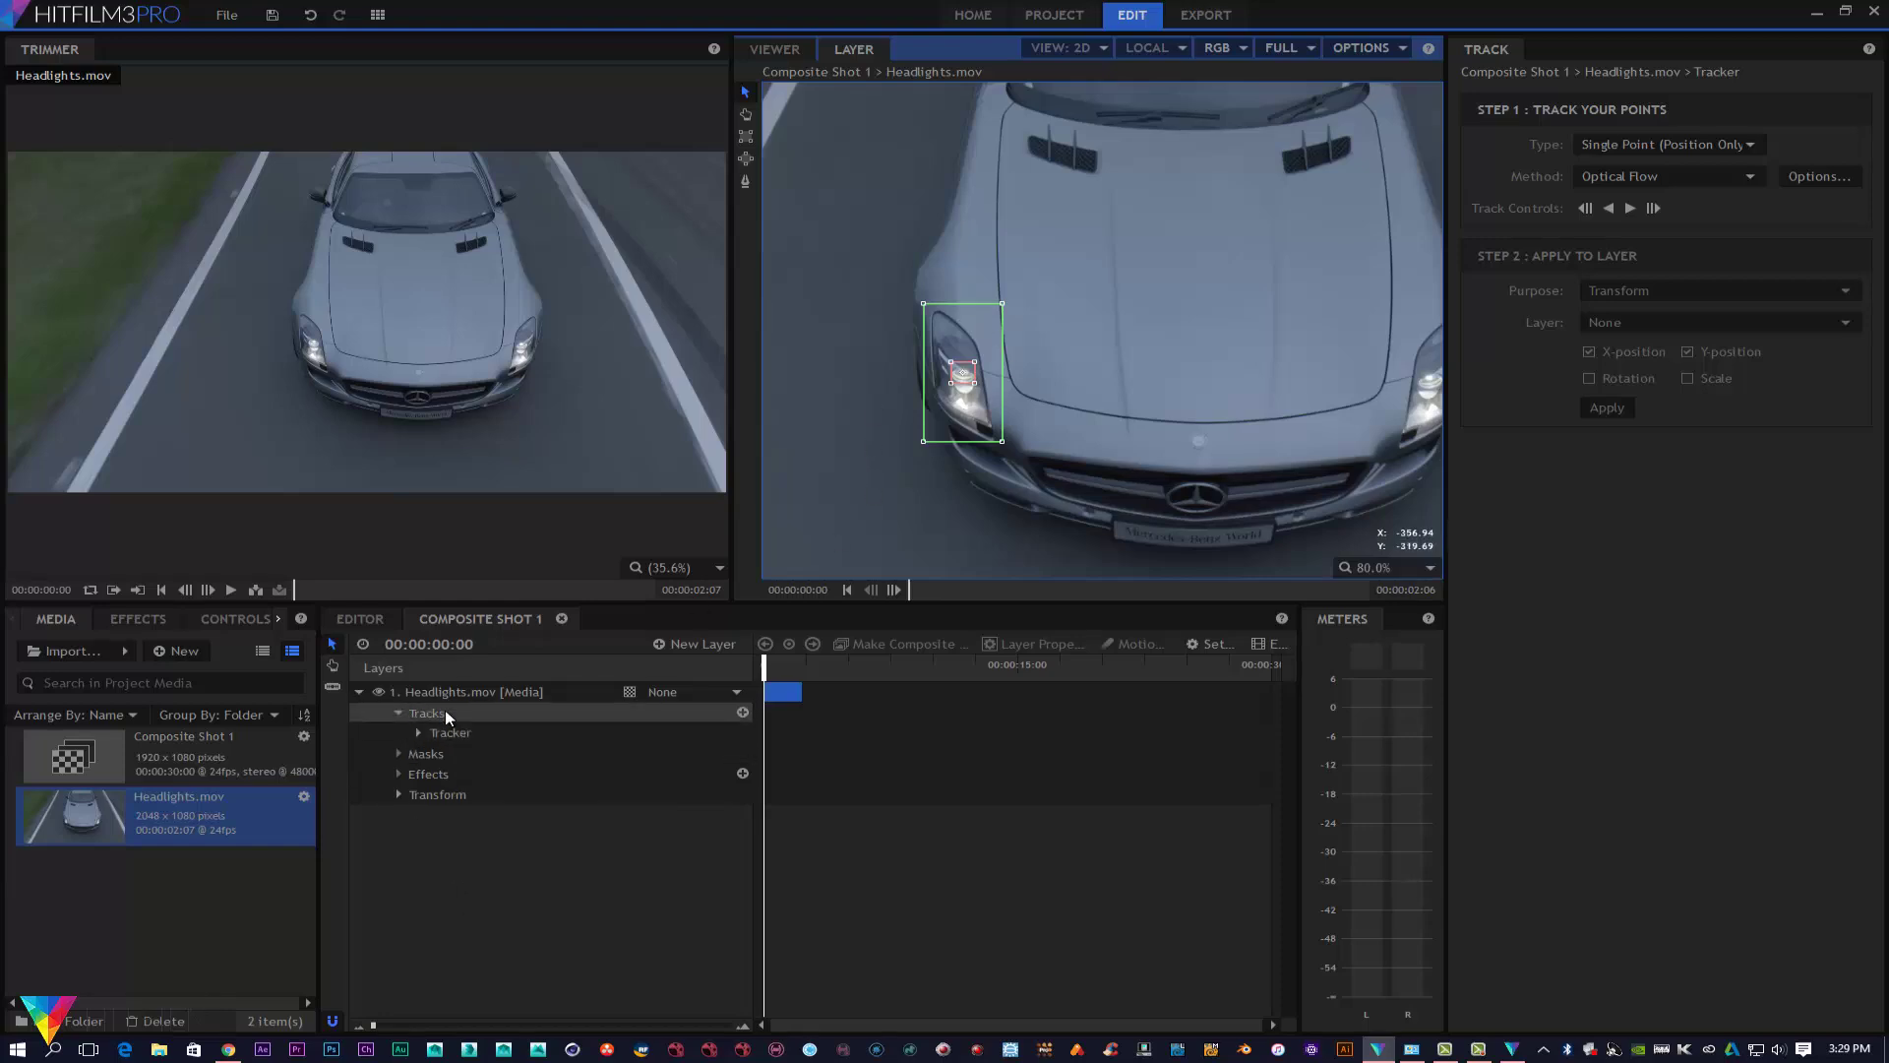
Step: Add a Point layer renamed 'tracking' above Headlights.mov, then select the Tracks row
click(427, 859)
right_click(427, 860)
mouse_move(462, 864)
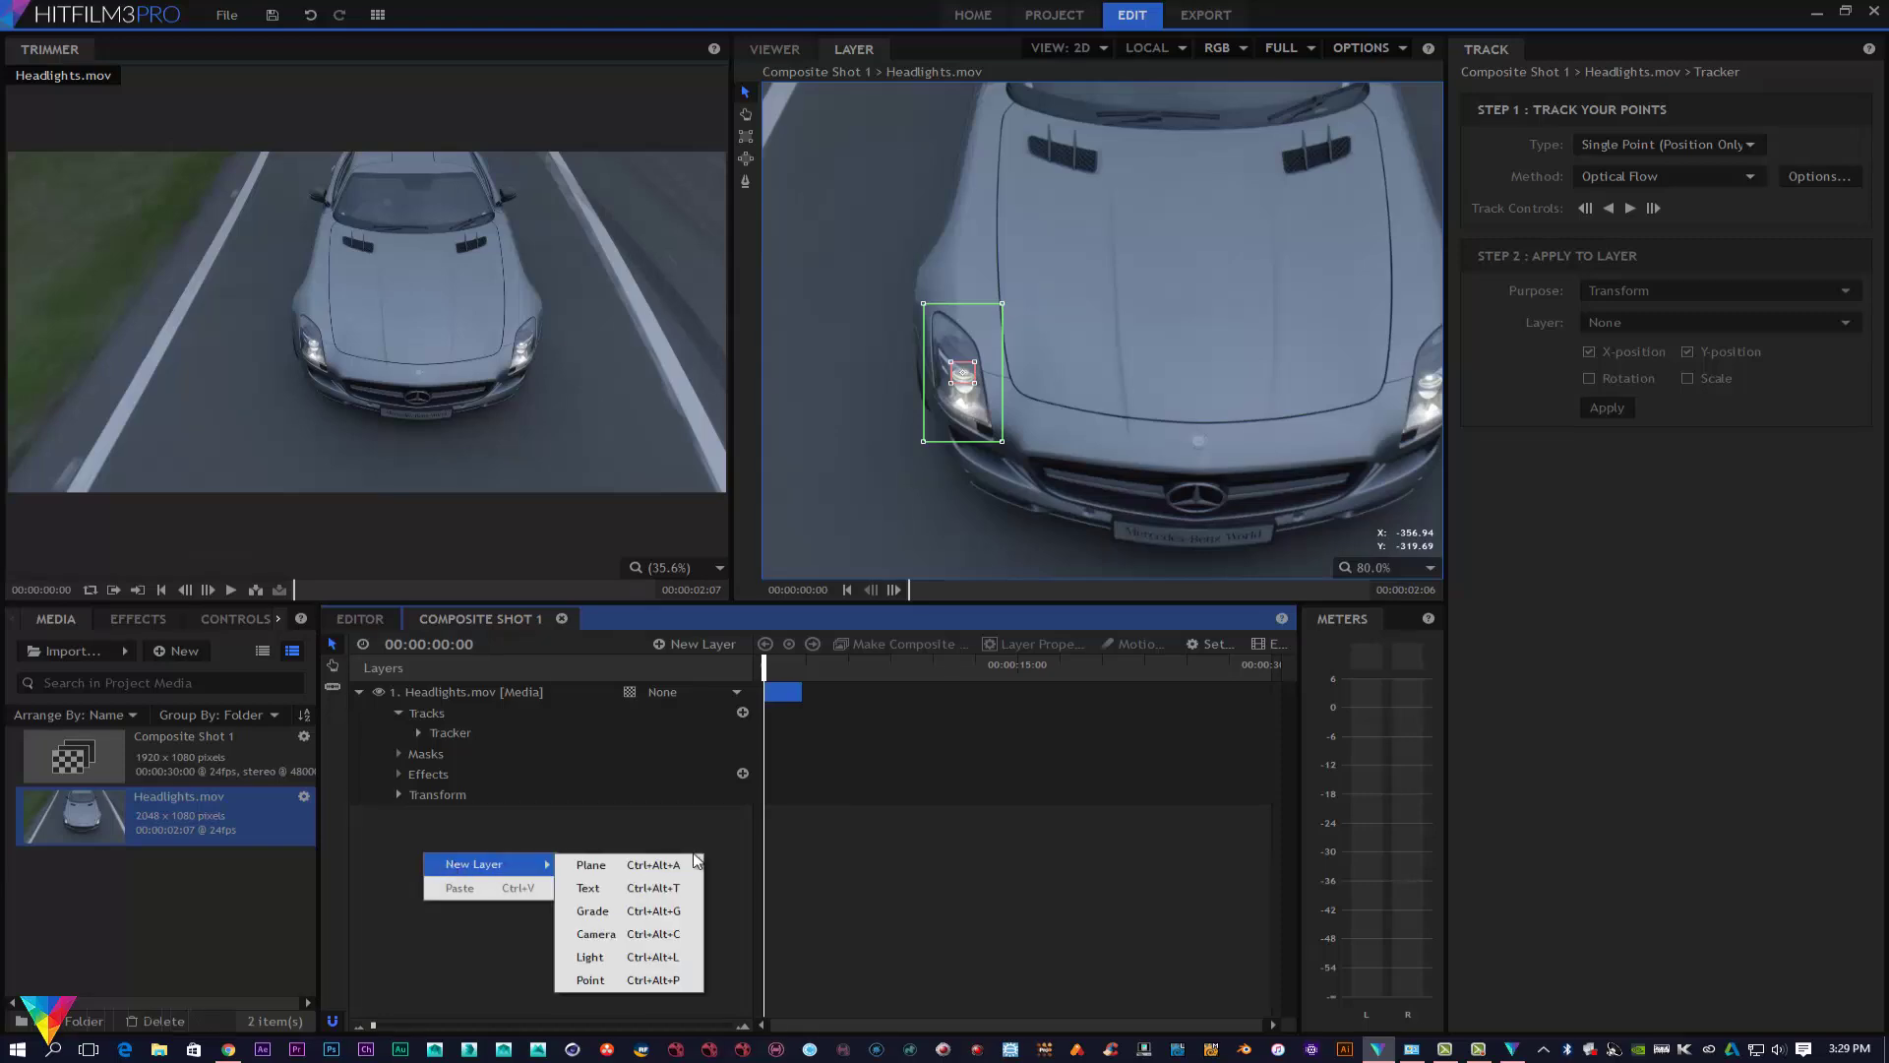
click(639, 982)
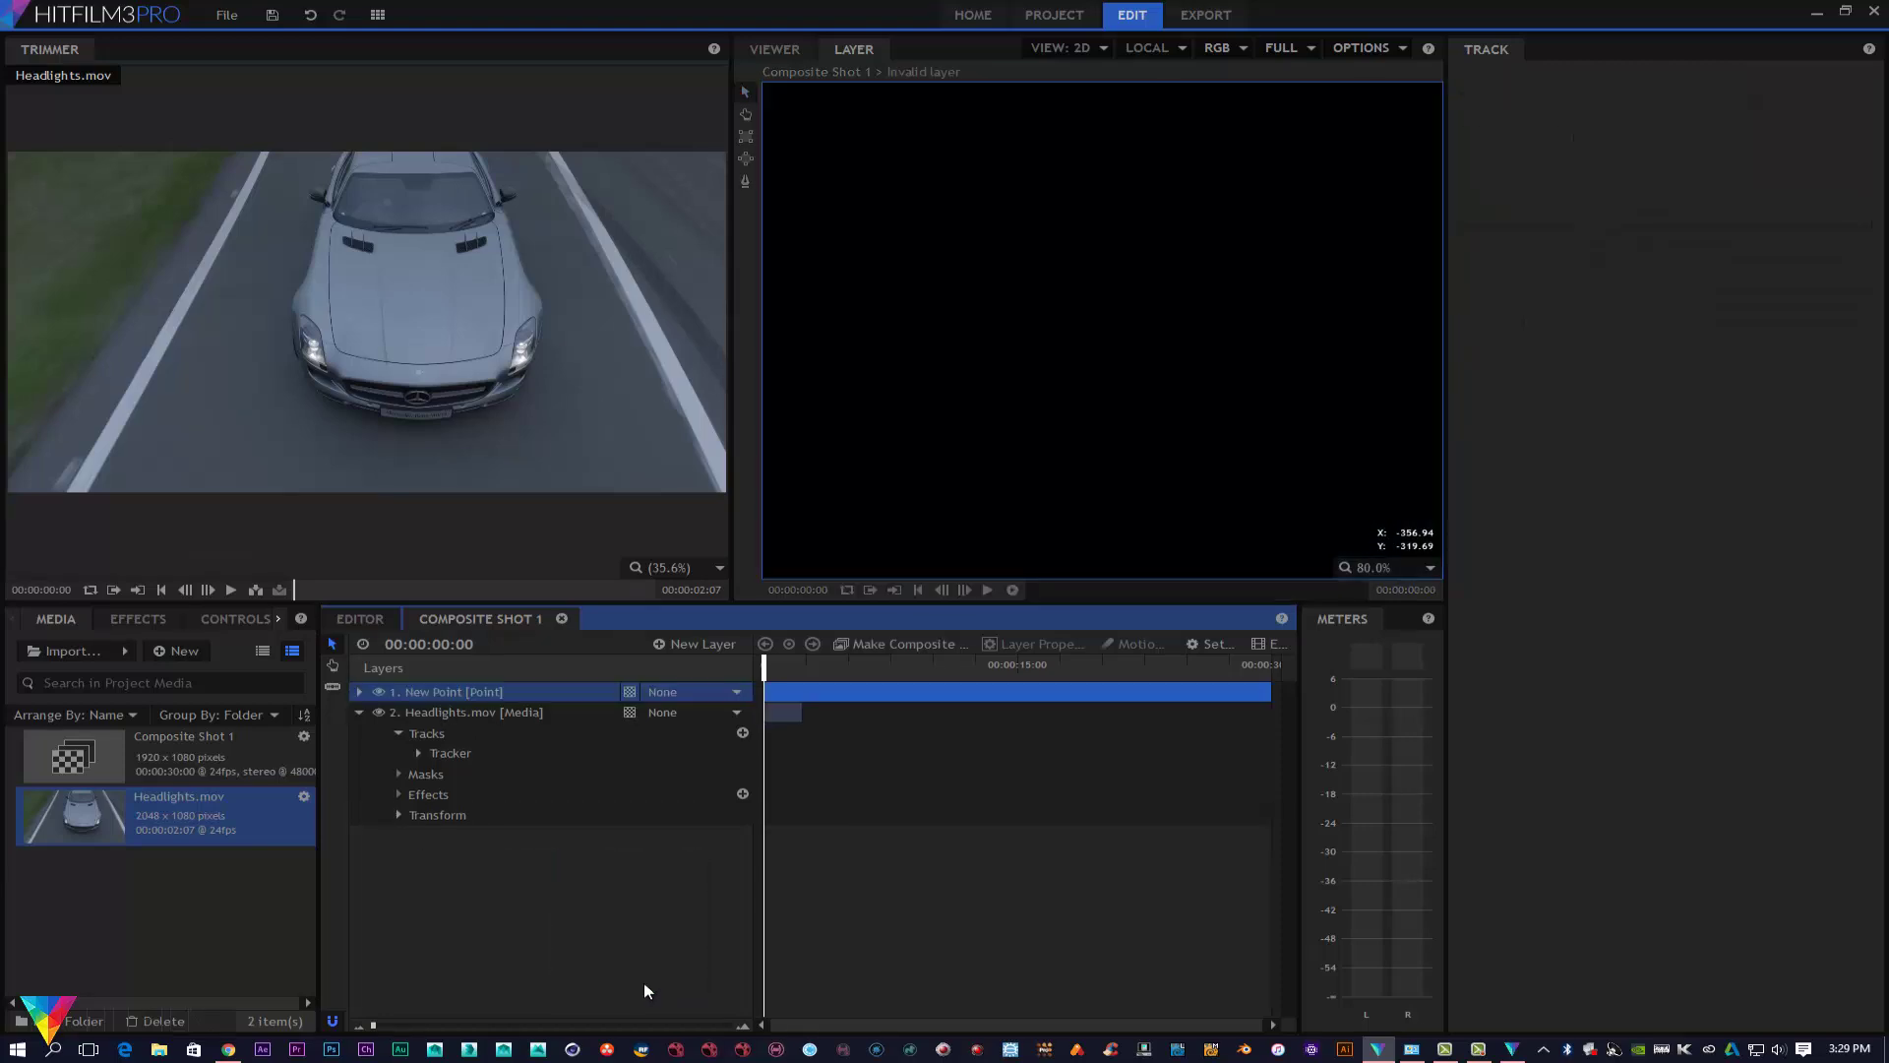
right_click(501, 690)
click(546, 979)
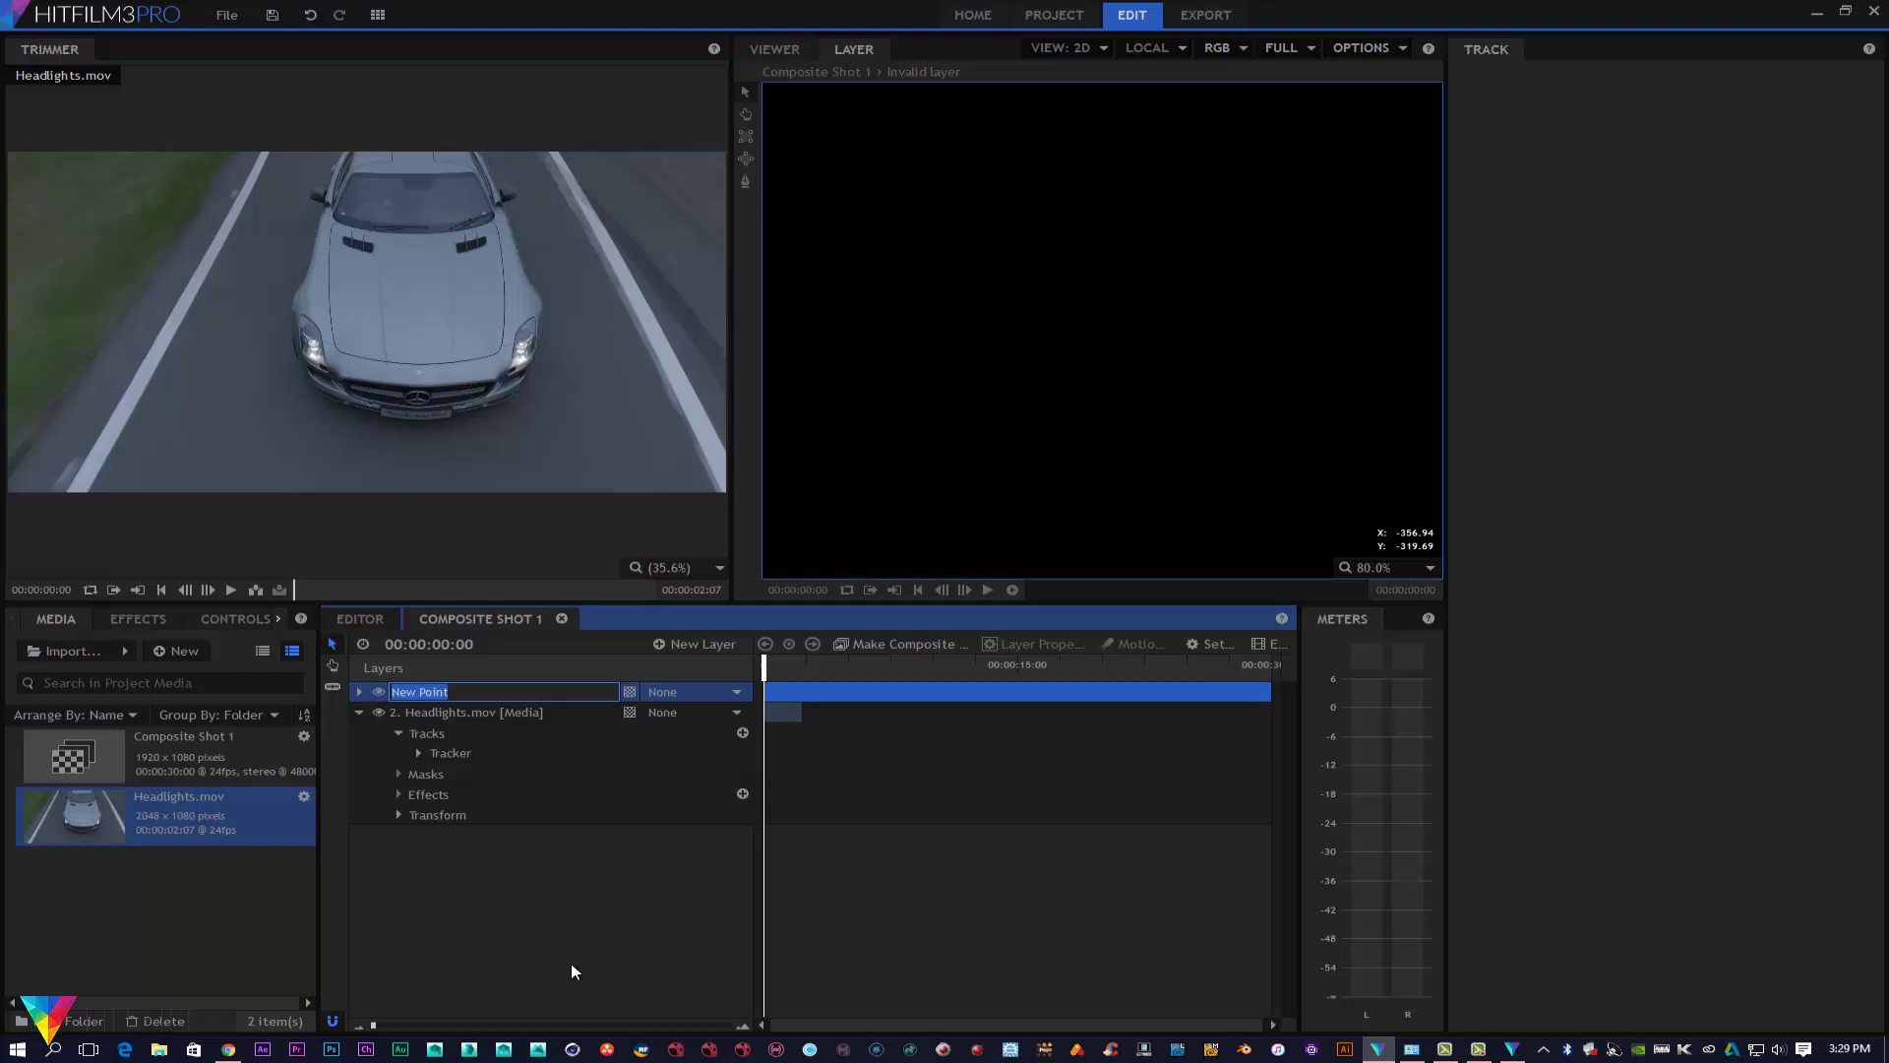
text(tracking)
key(Return)
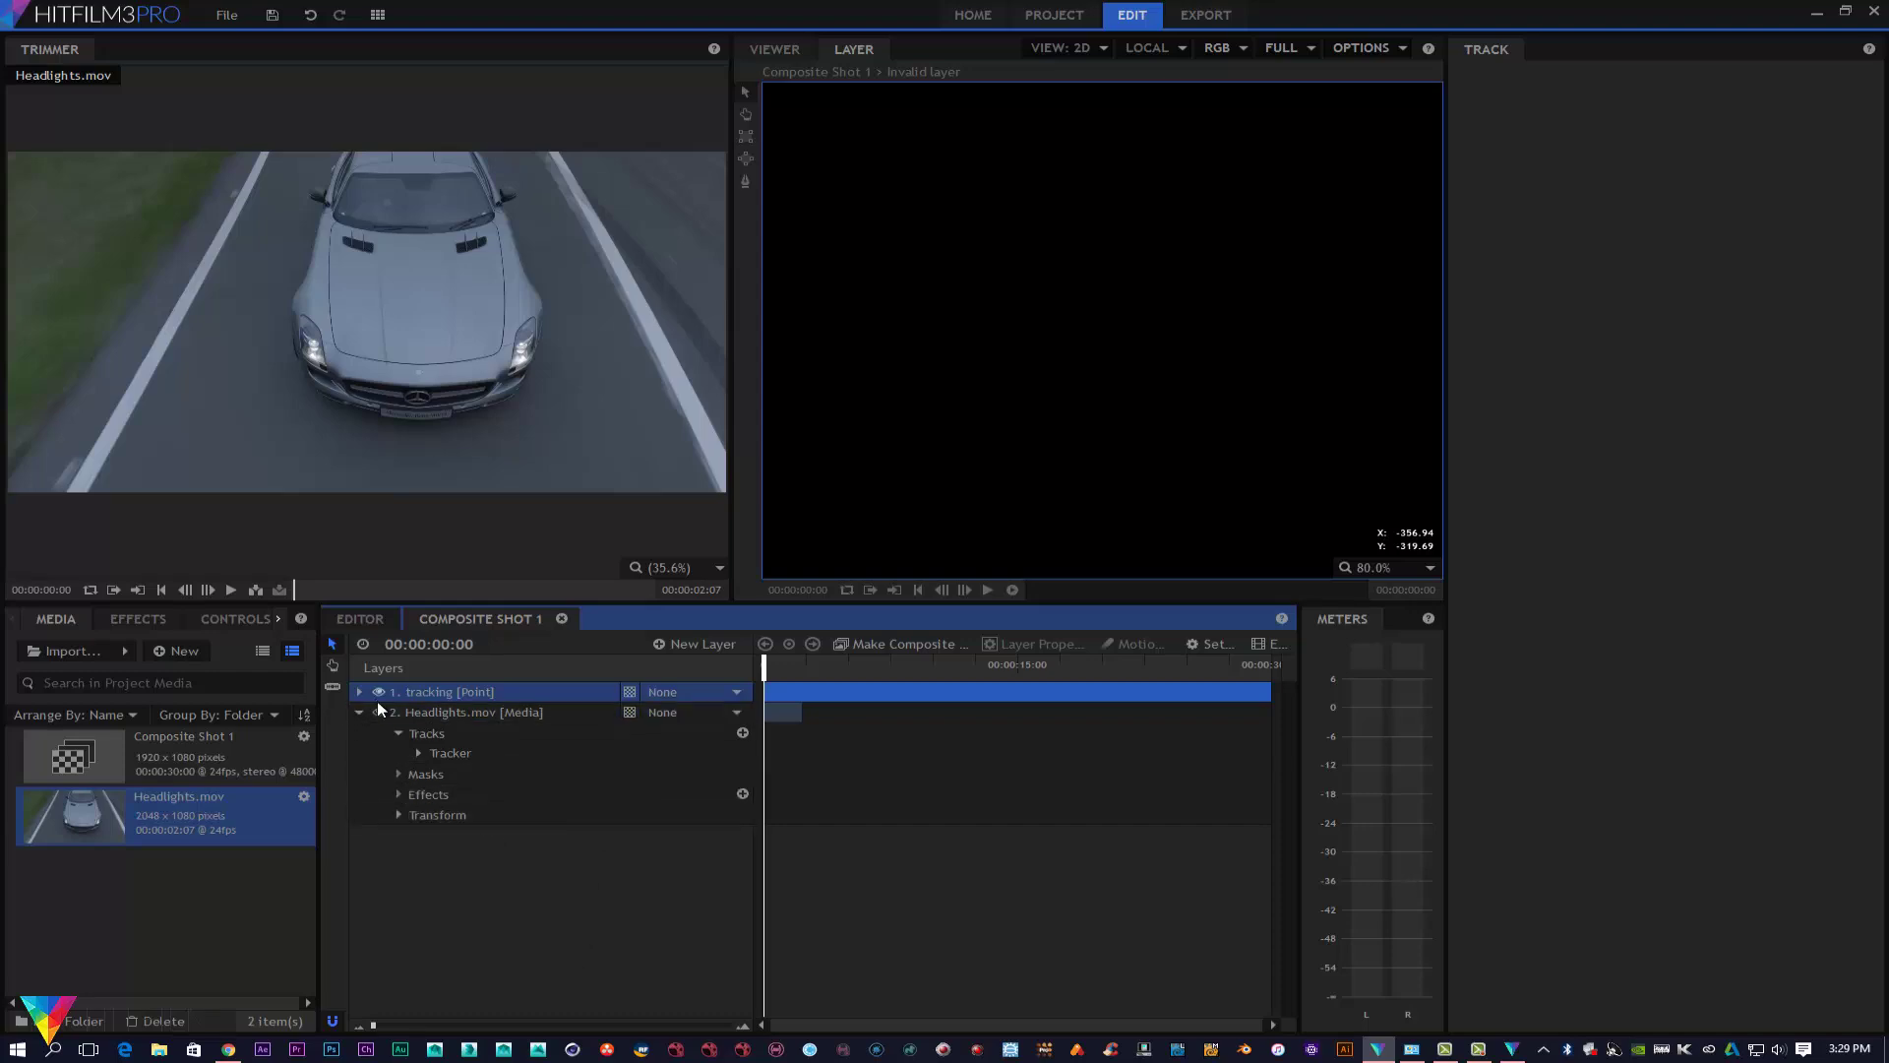
click(425, 738)
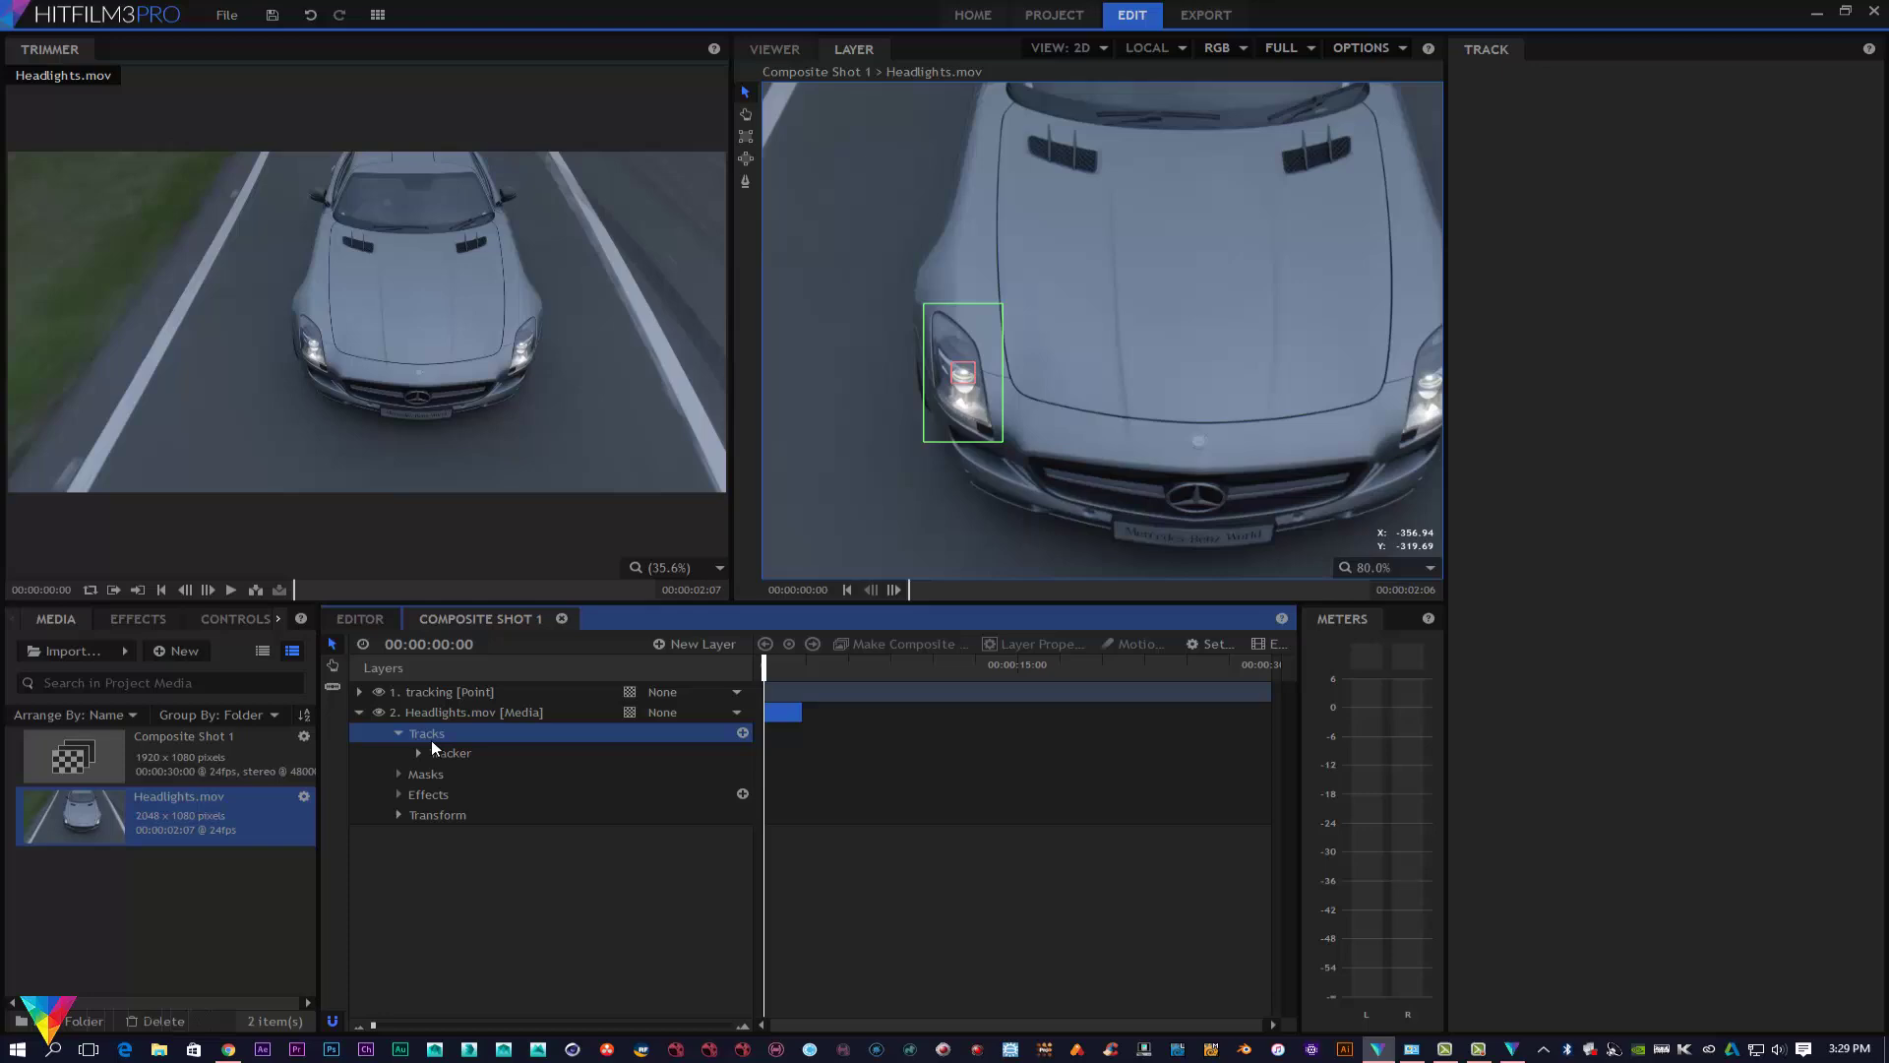
Step: Track the headlight forward, apply it to layer '1. tracking', and rewind the playhead
click(440, 754)
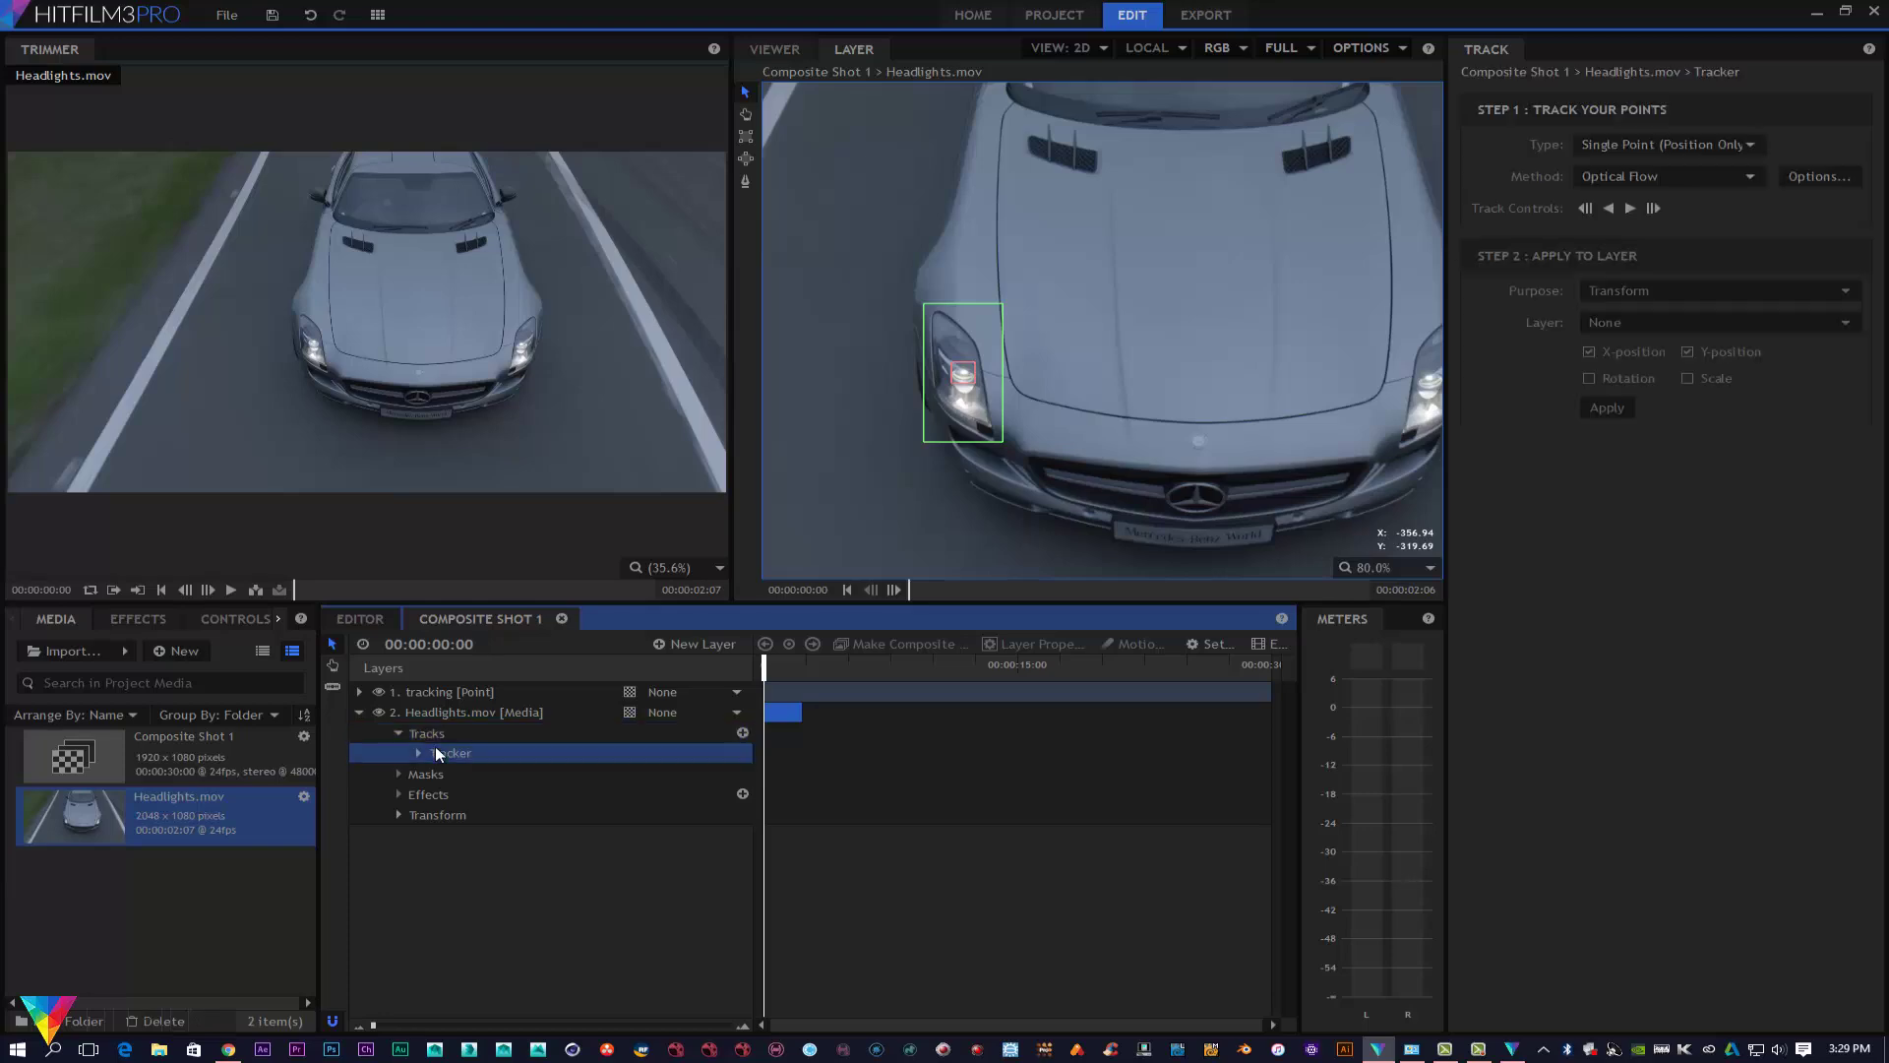
click(1631, 206)
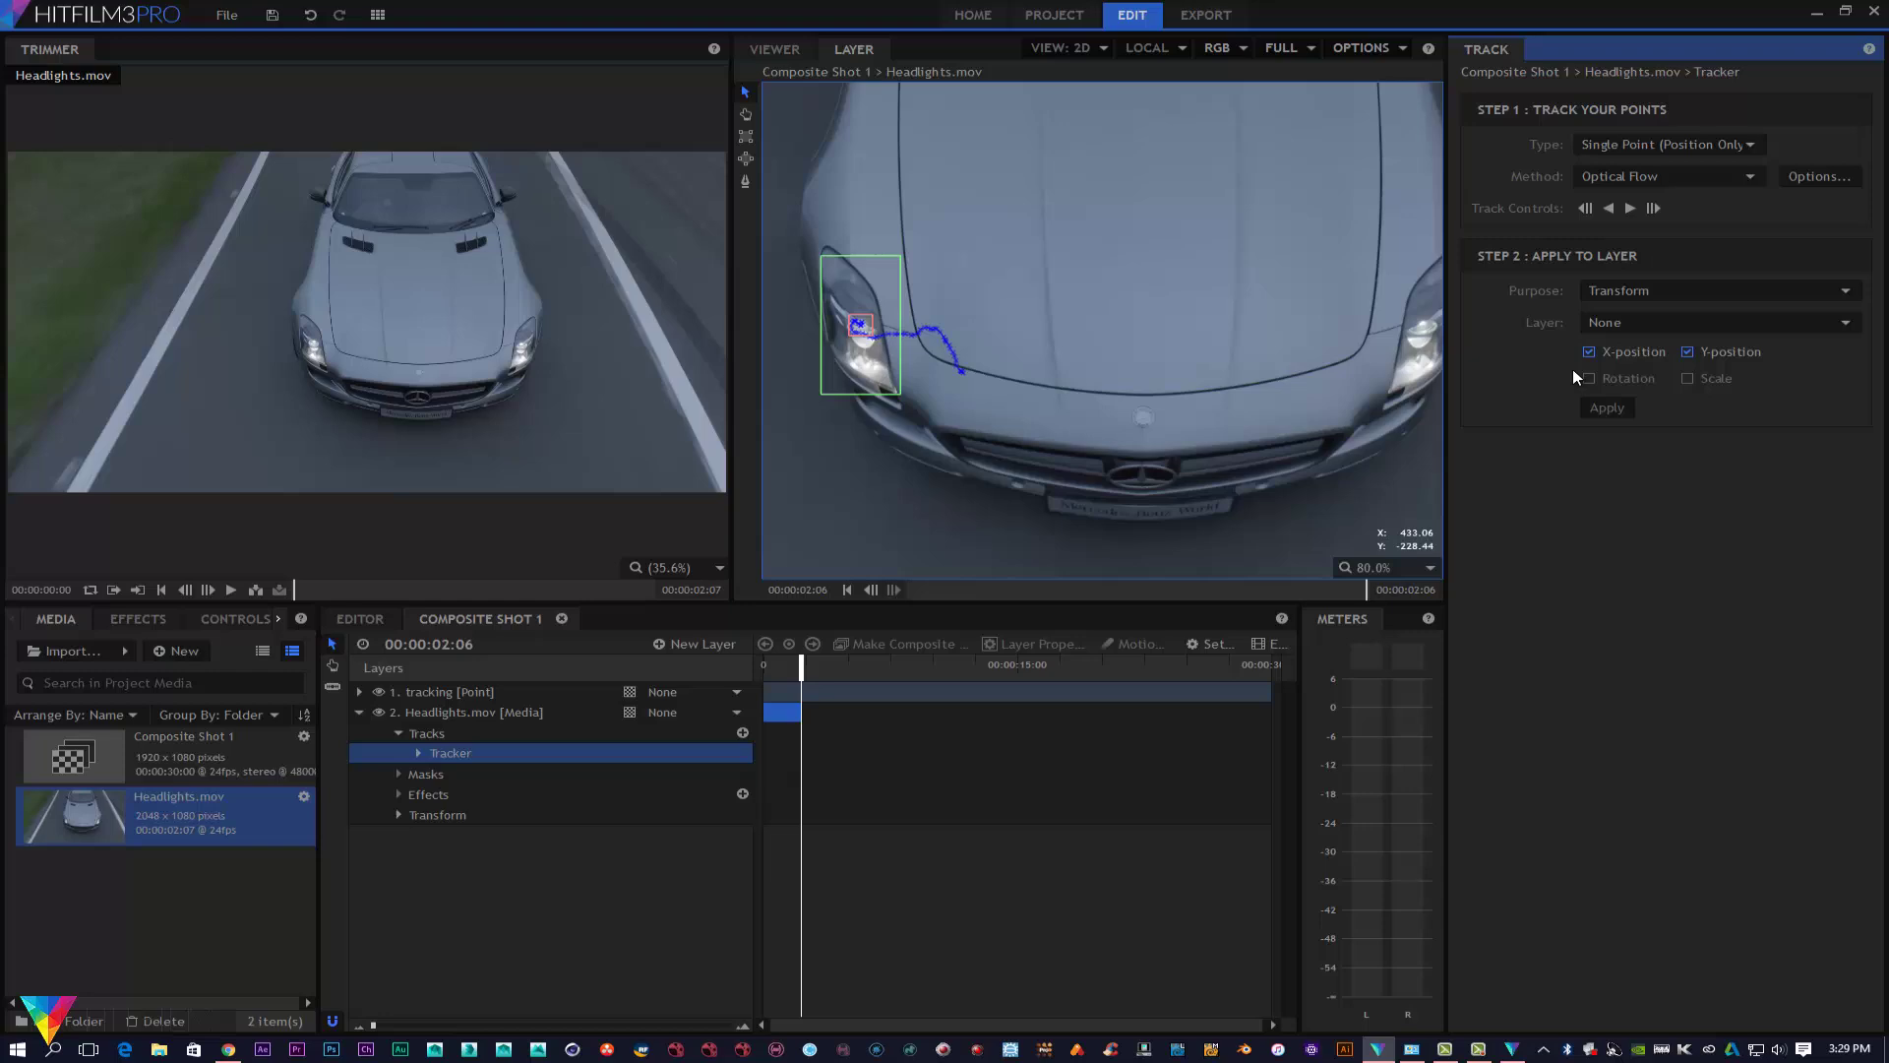
click(1619, 321)
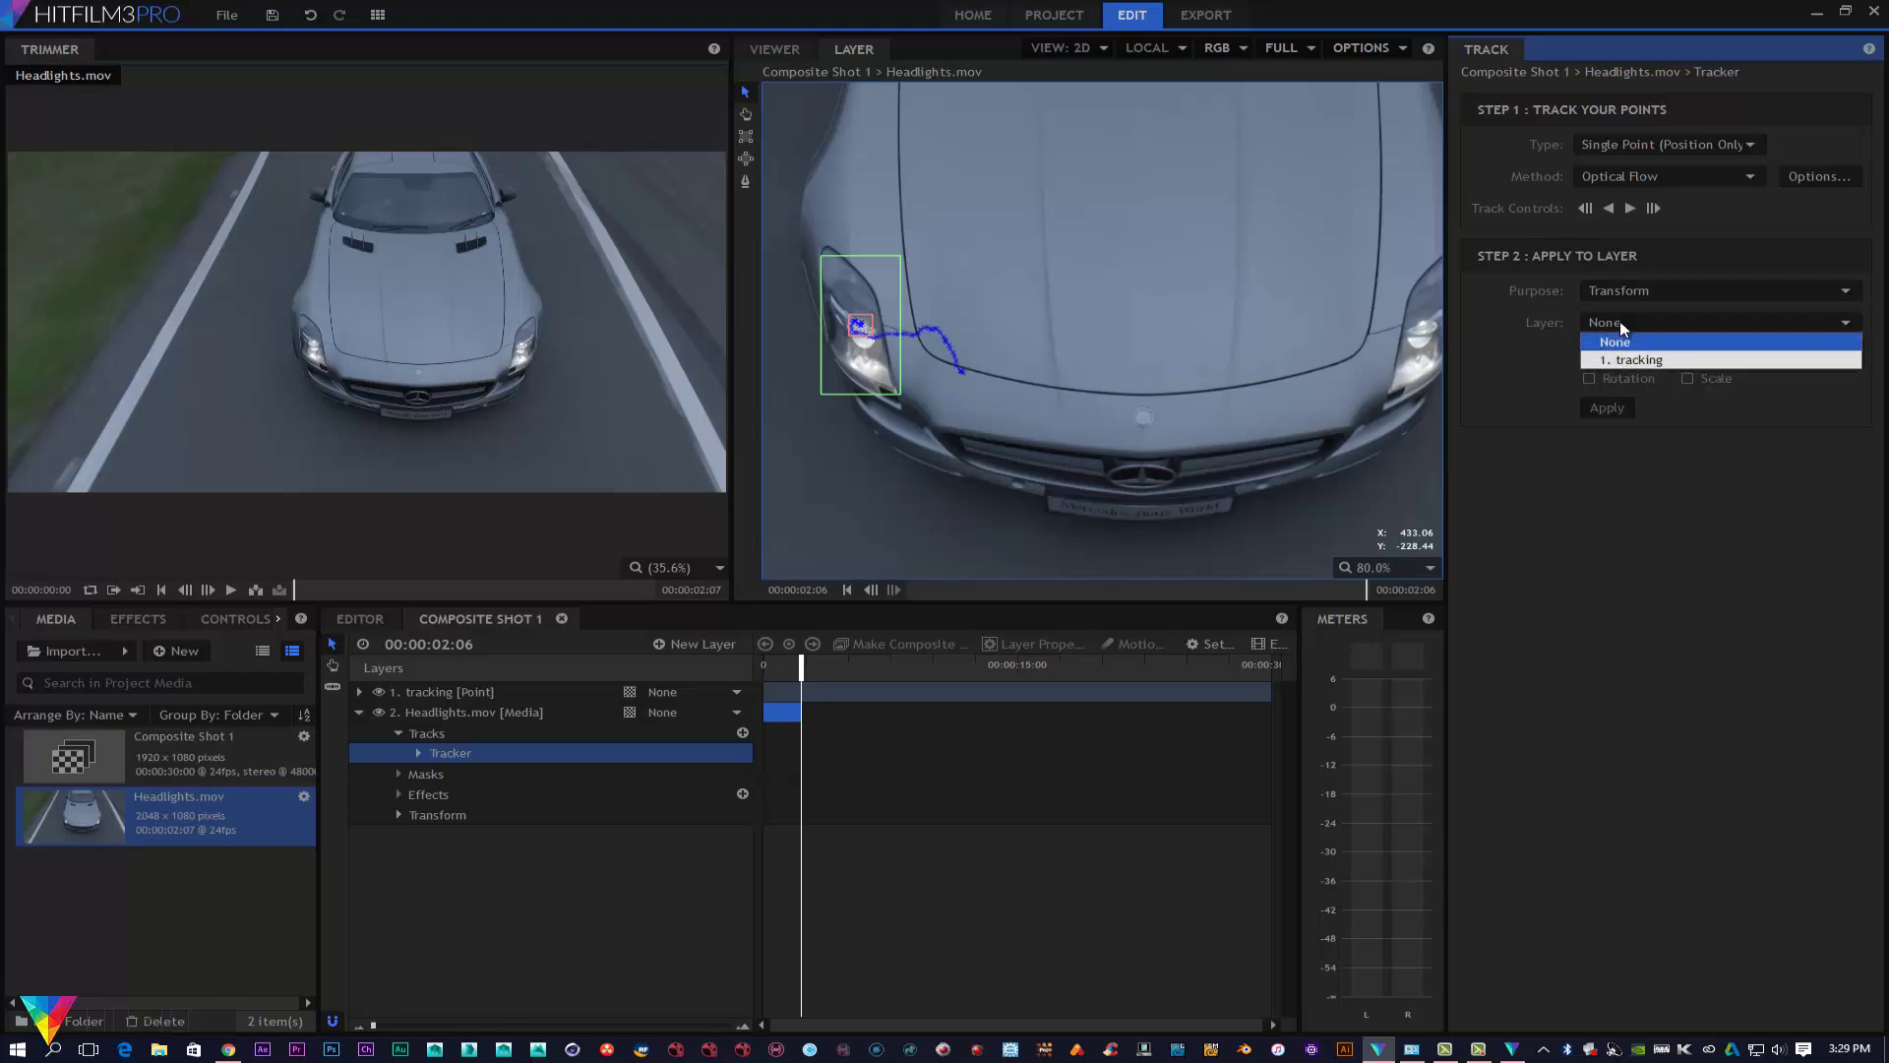
click(1625, 359)
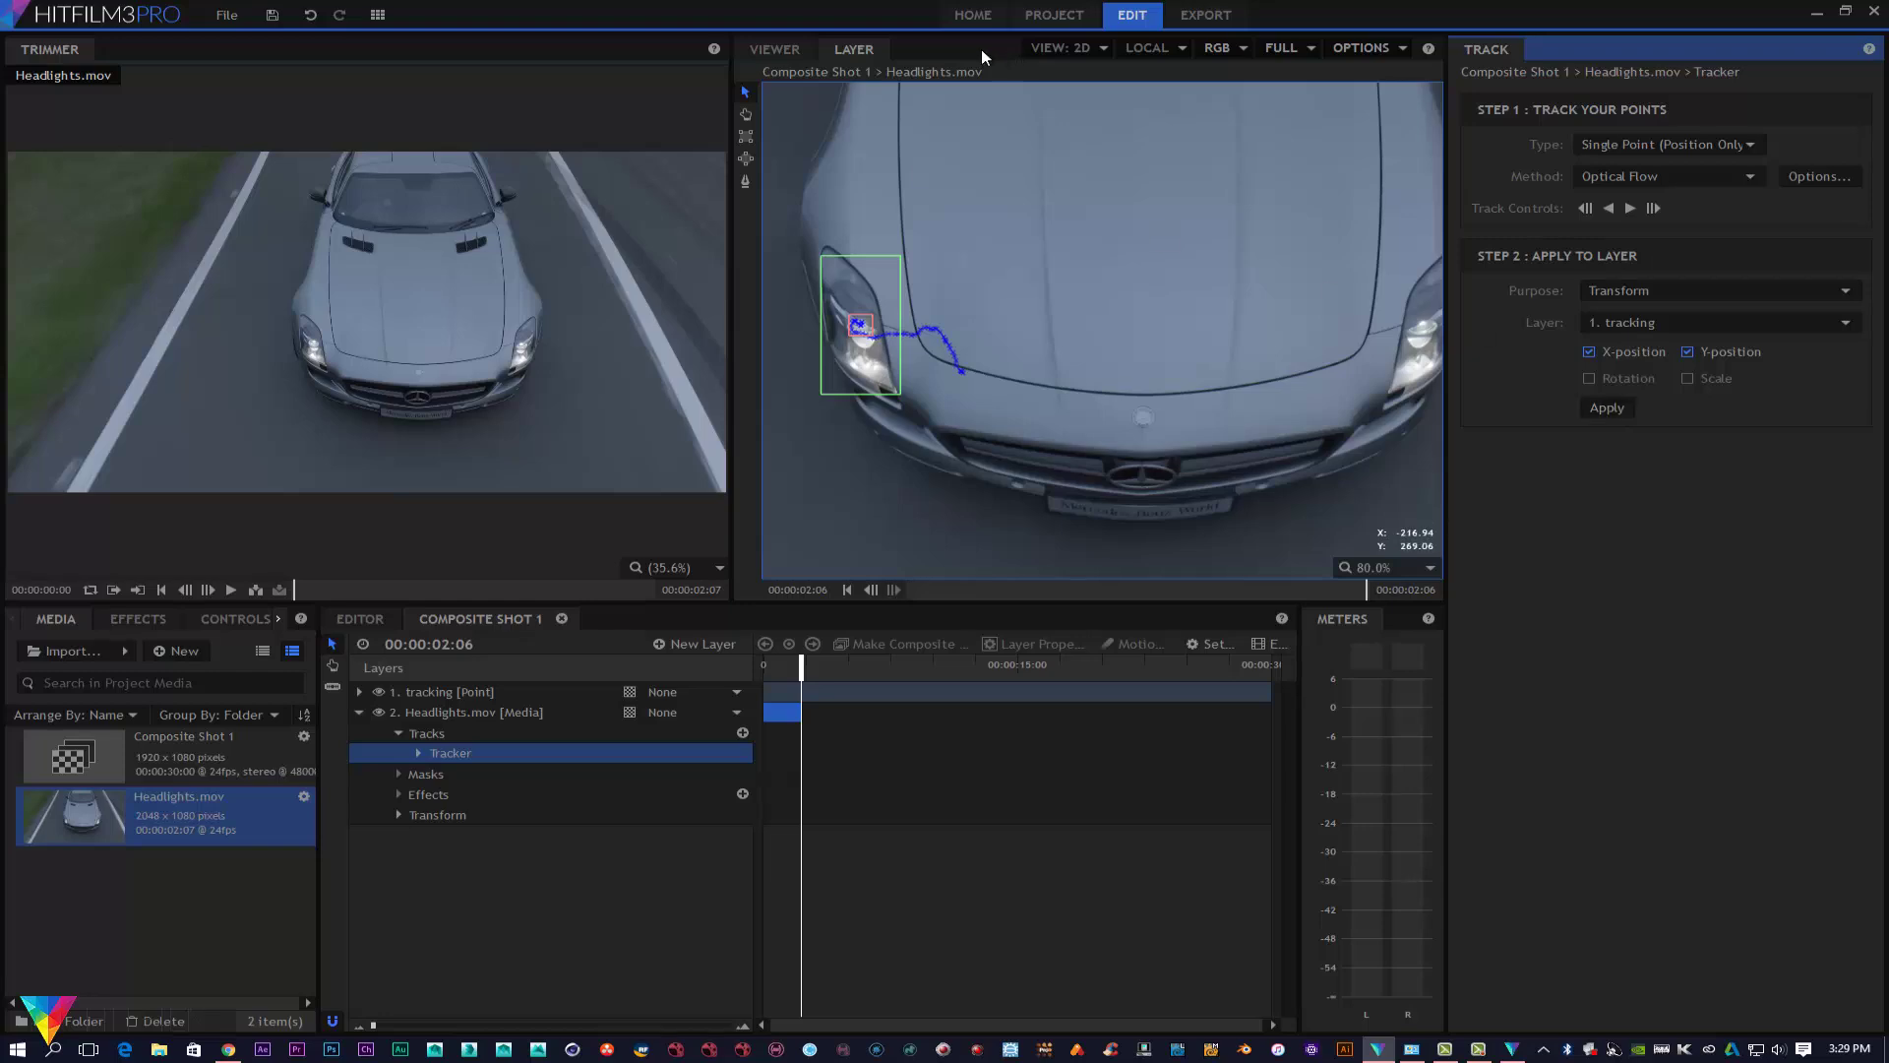
click(774, 50)
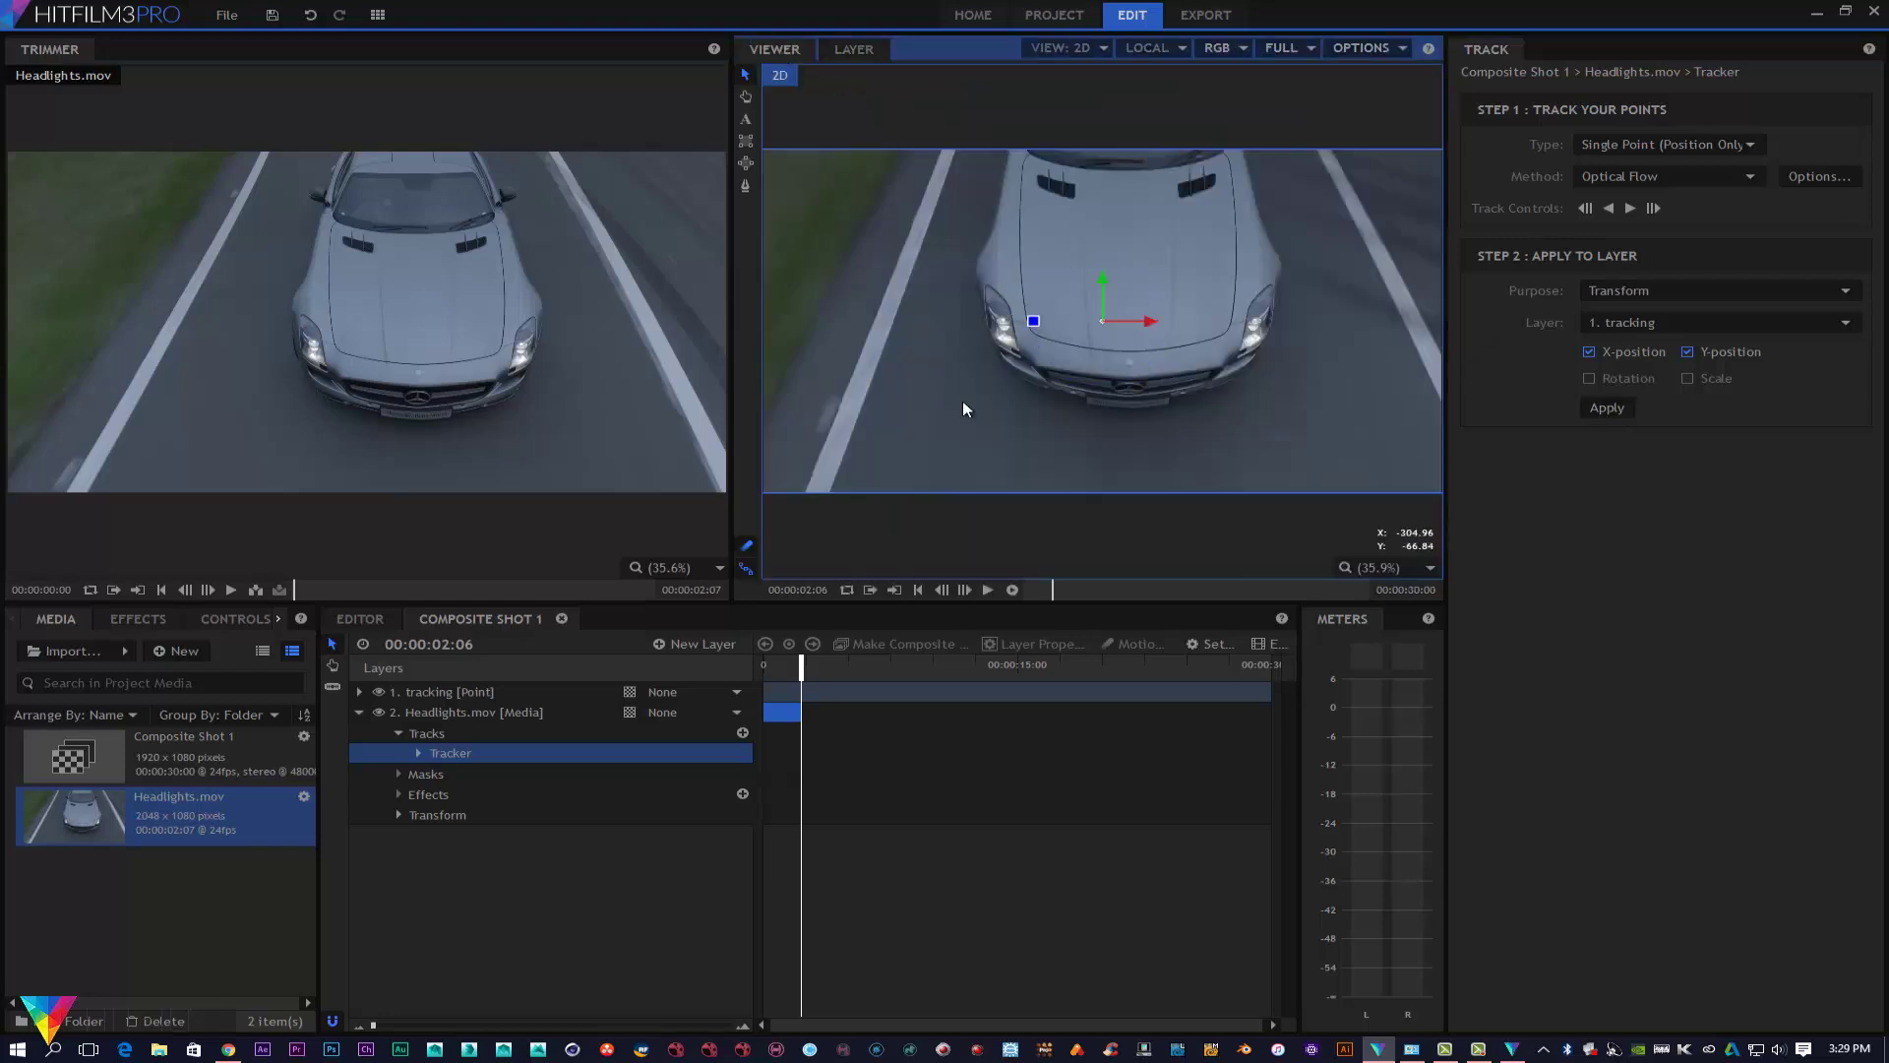
drag(801, 664, 763, 665)
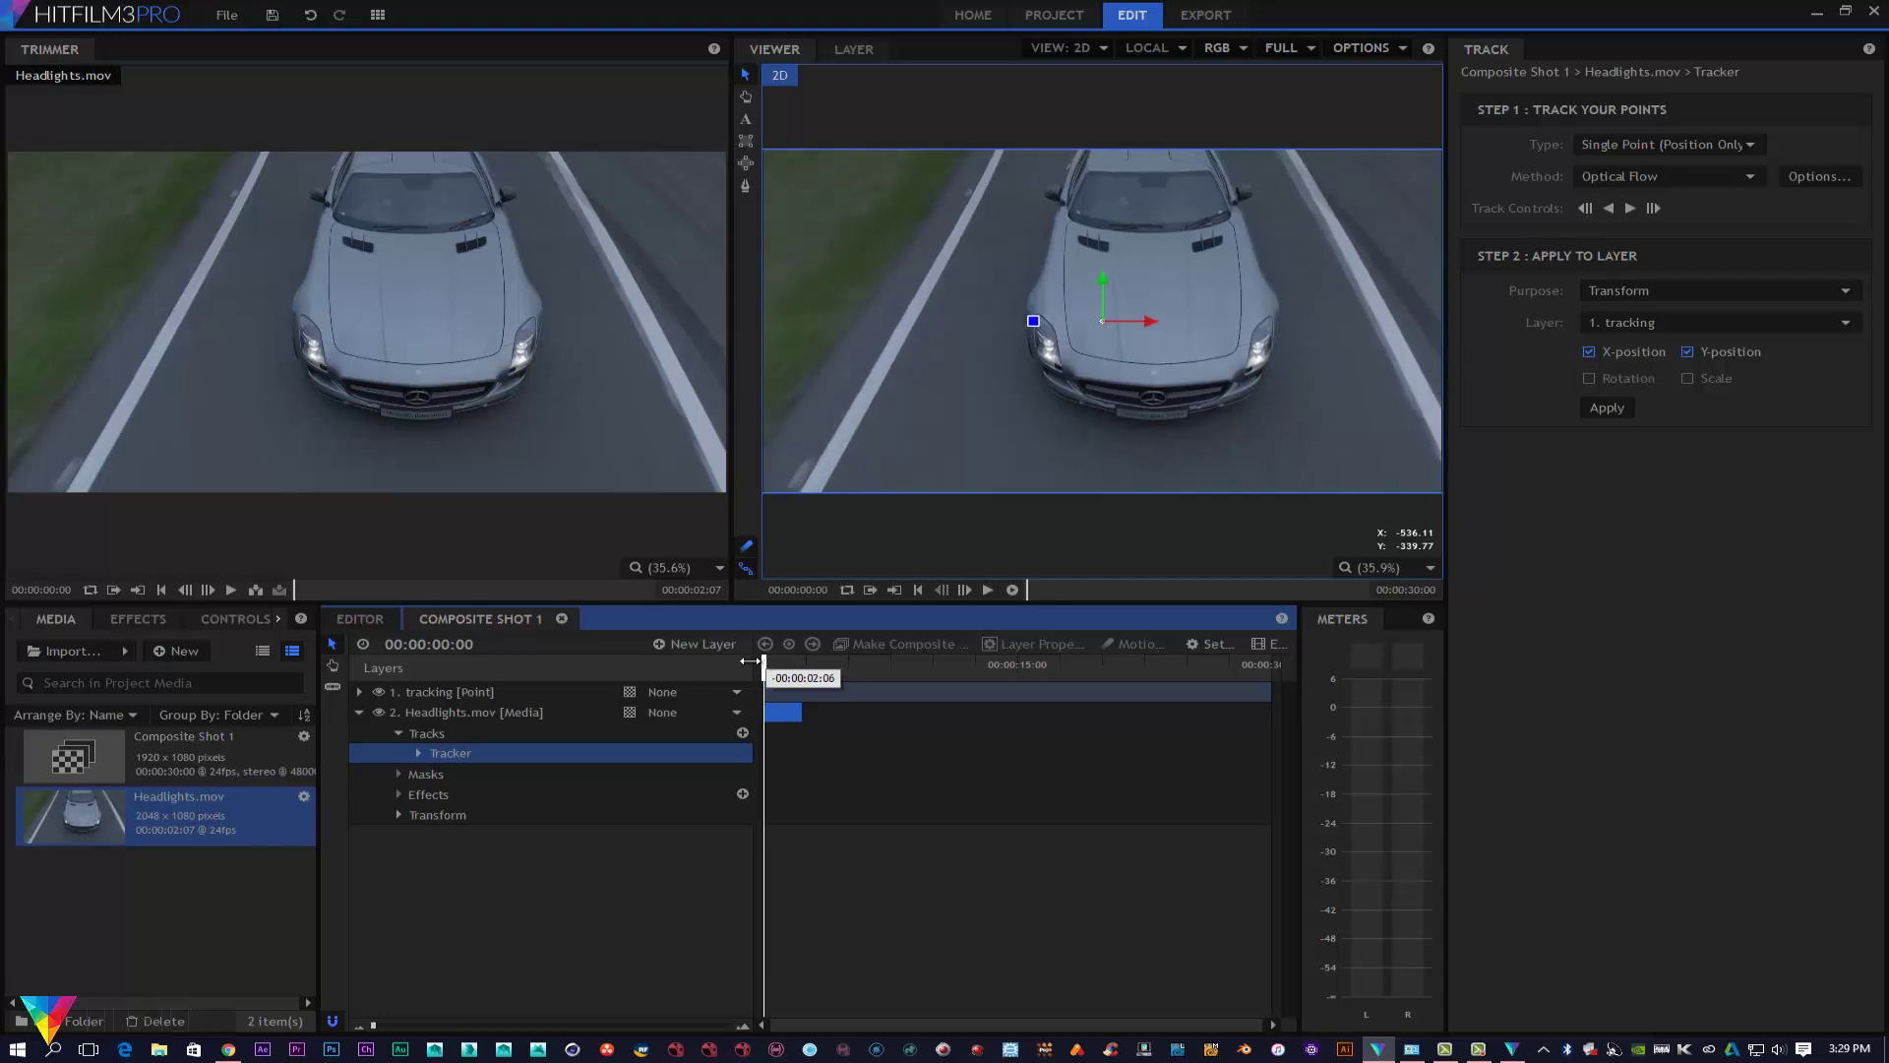
Step: Add a new Grade layer on top of the composite shot
right_click(435, 876)
mouse_move(473, 886)
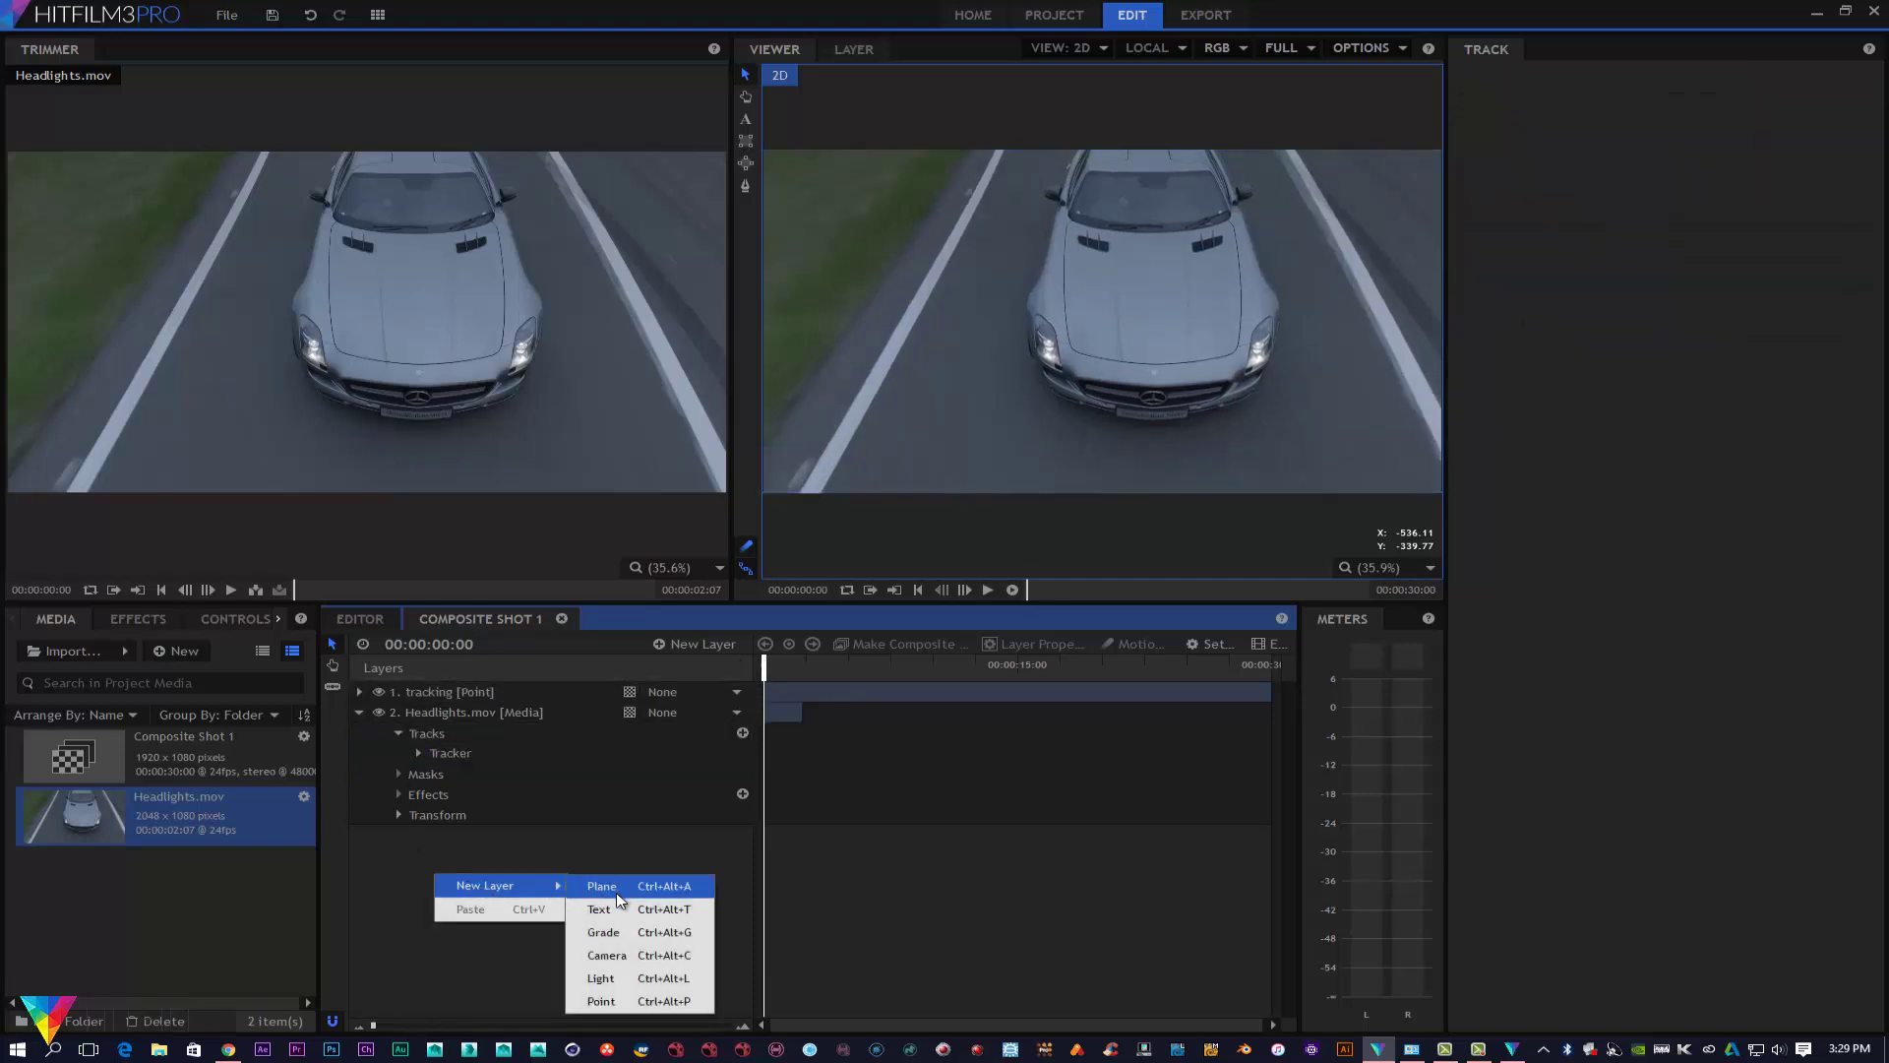
click(622, 931)
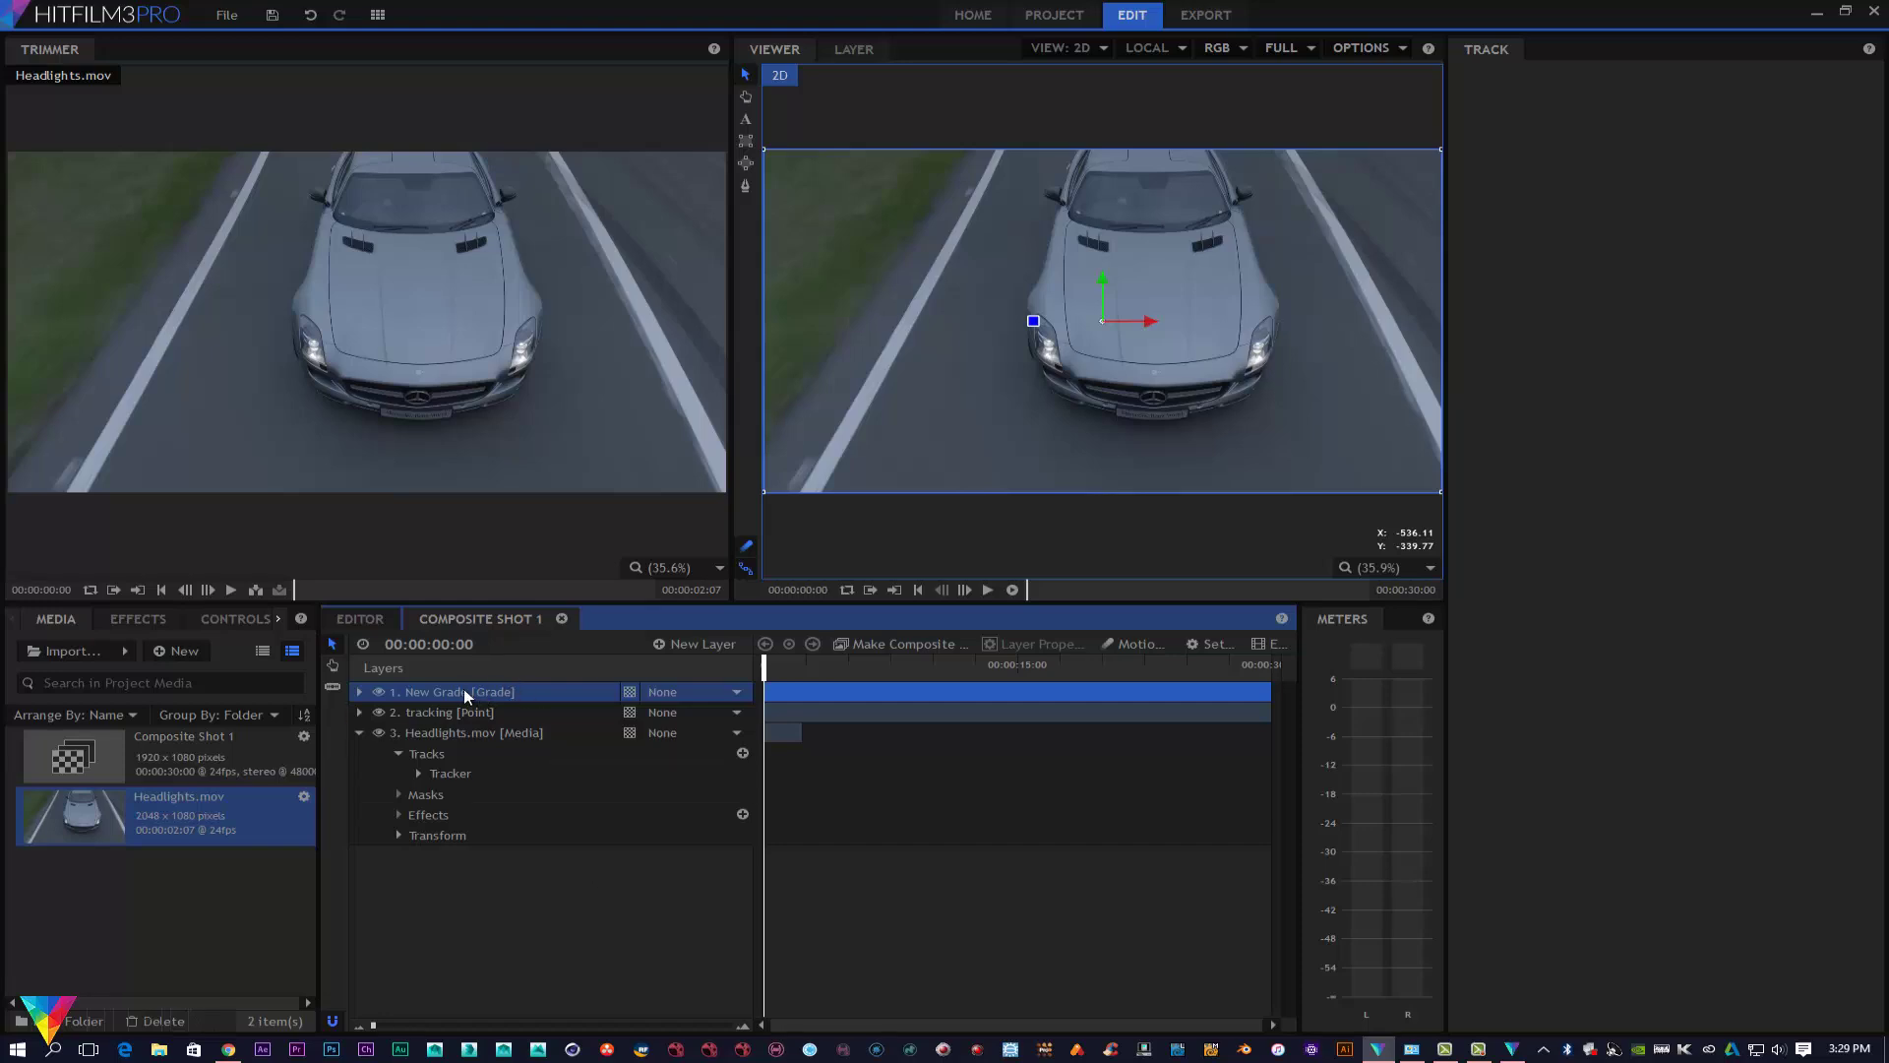
Step: Apply Lights & Flares > Light Flares to the New Grade layer
right_click(434, 694)
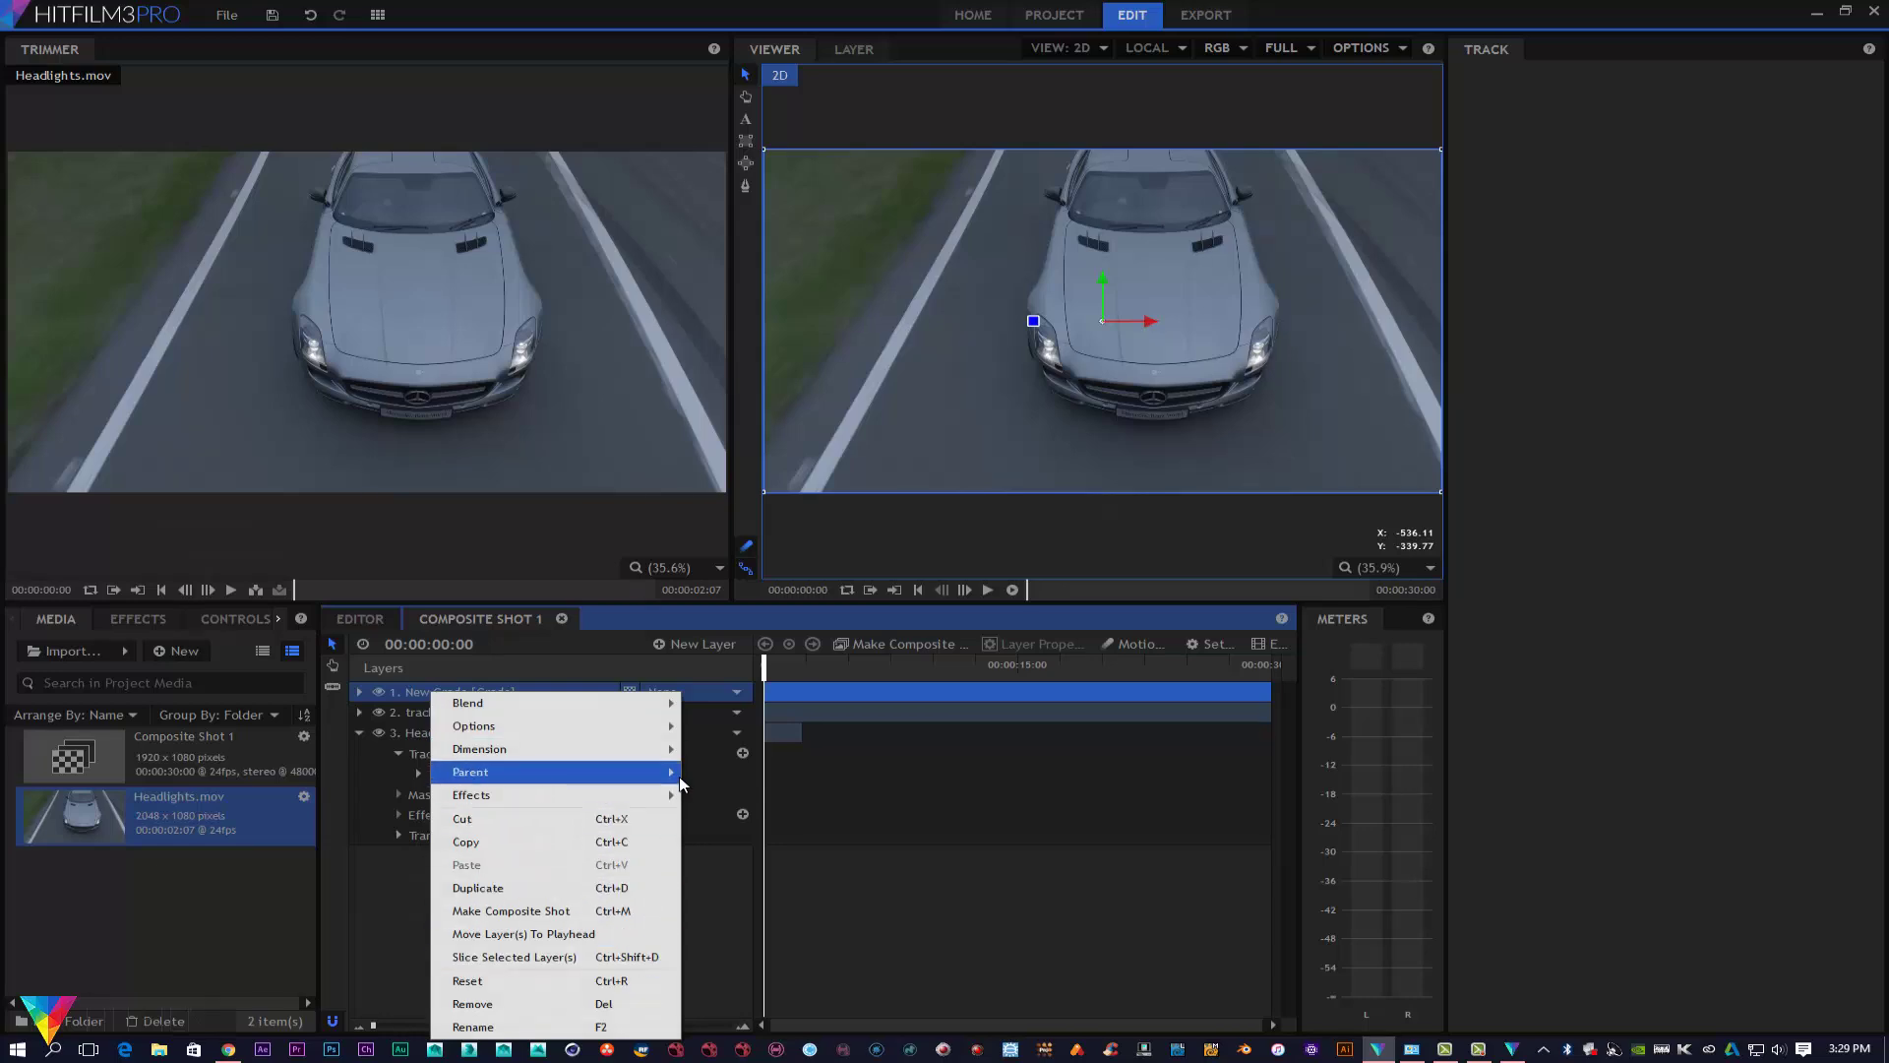
mouse_move(610, 795)
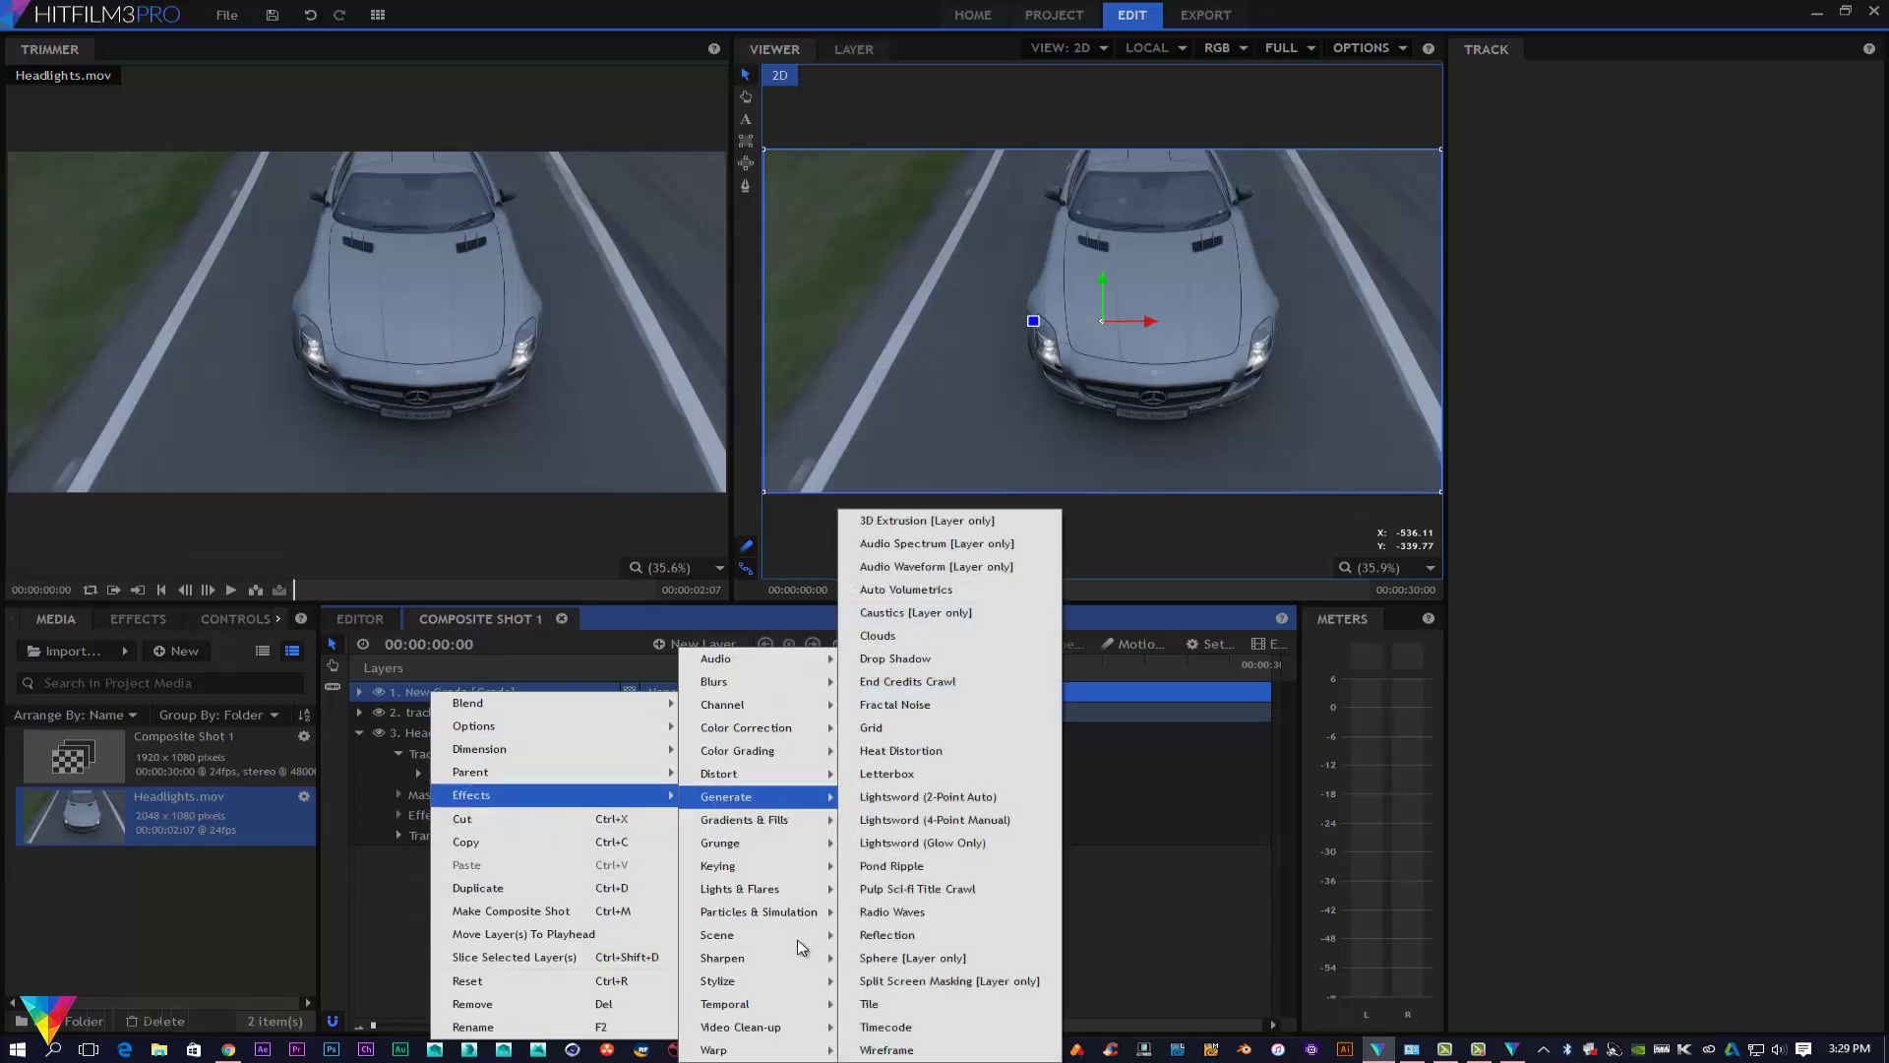
mouse_move(802, 835)
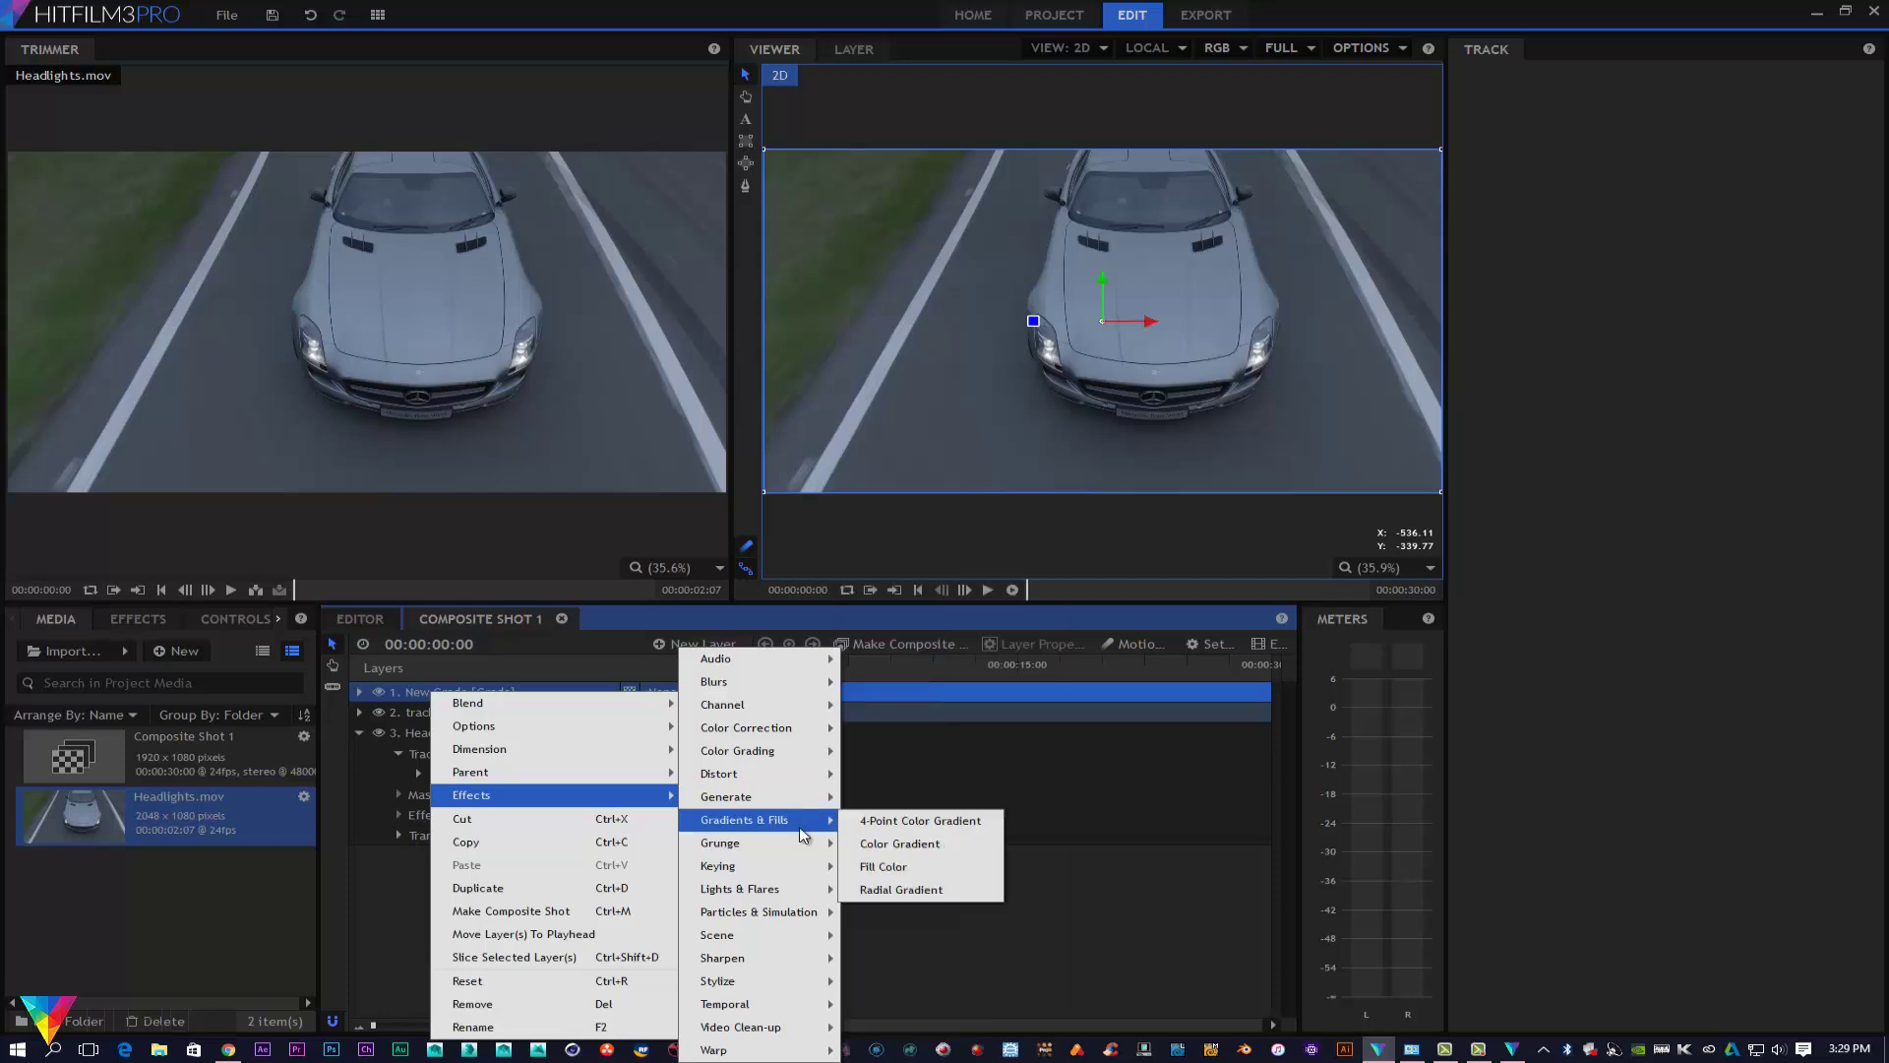
mouse_move(799, 897)
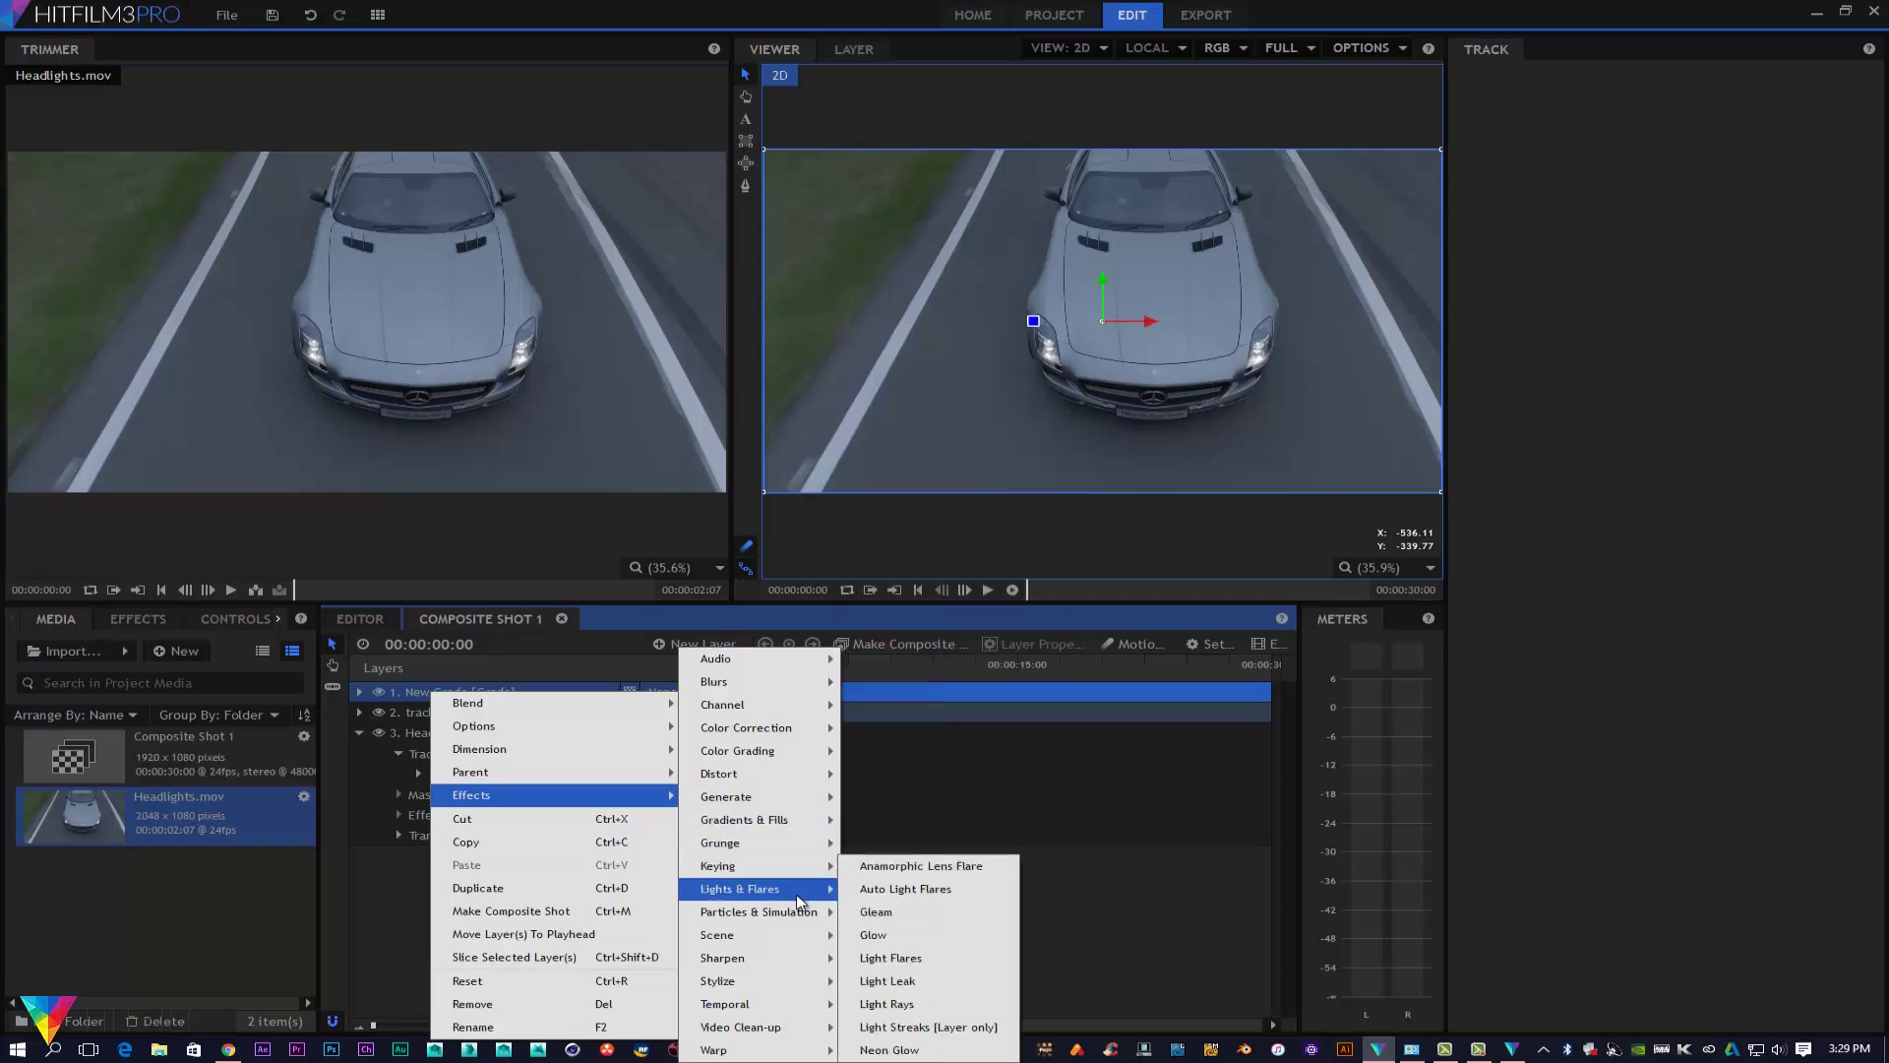
click(875, 958)
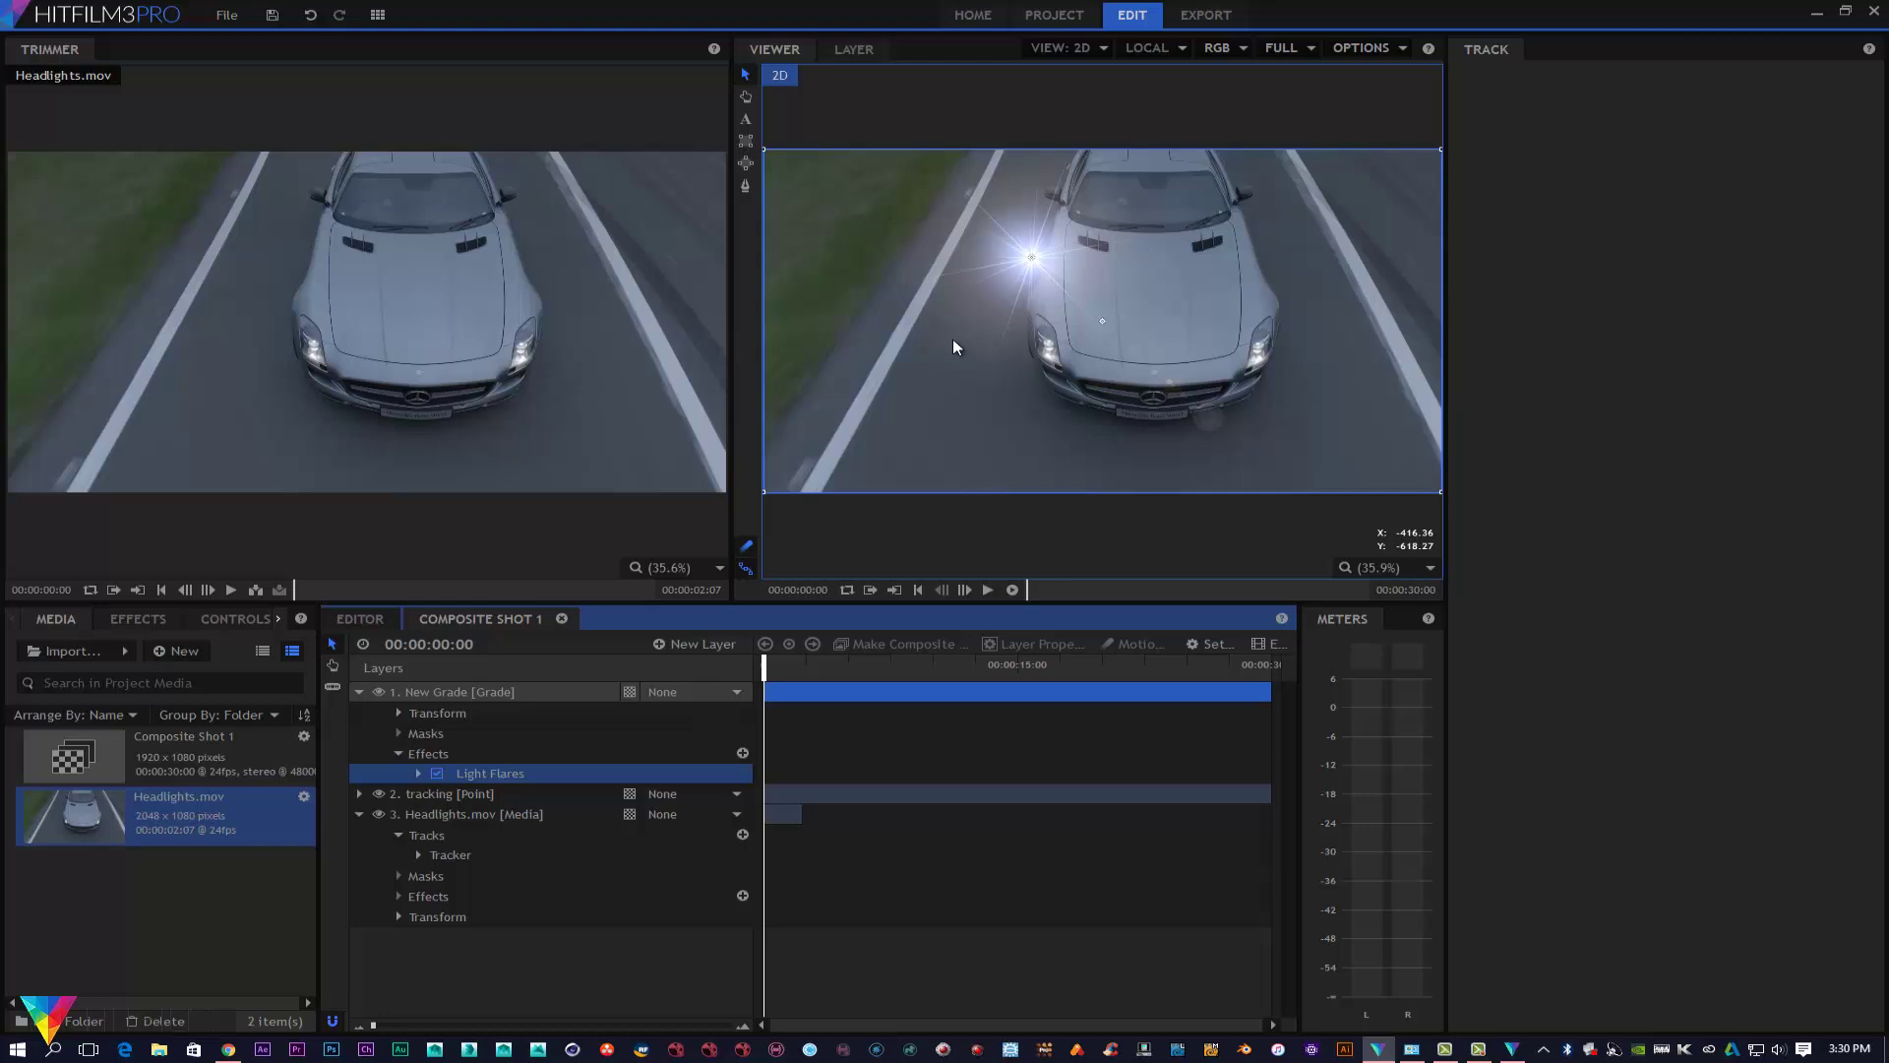
click(421, 755)
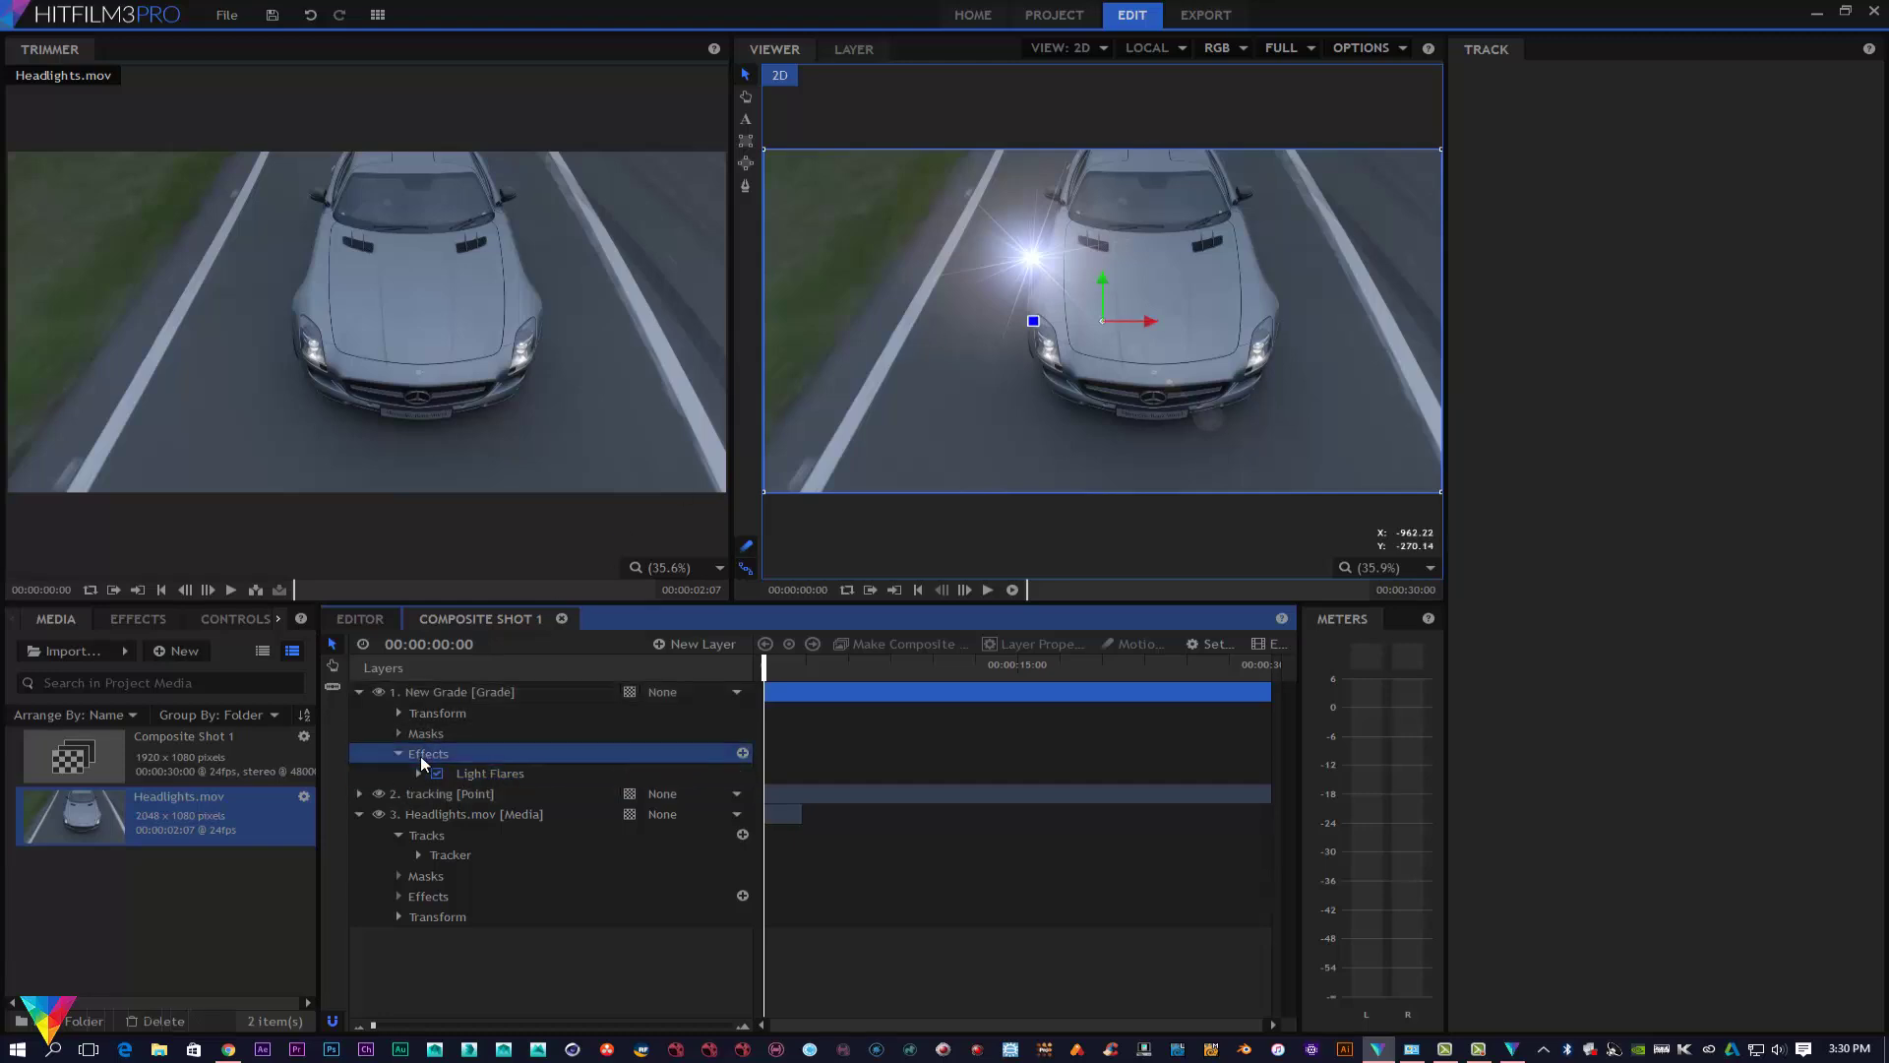
Step: Parent the New Grade layer to the 2. tracking layer
click(420, 773)
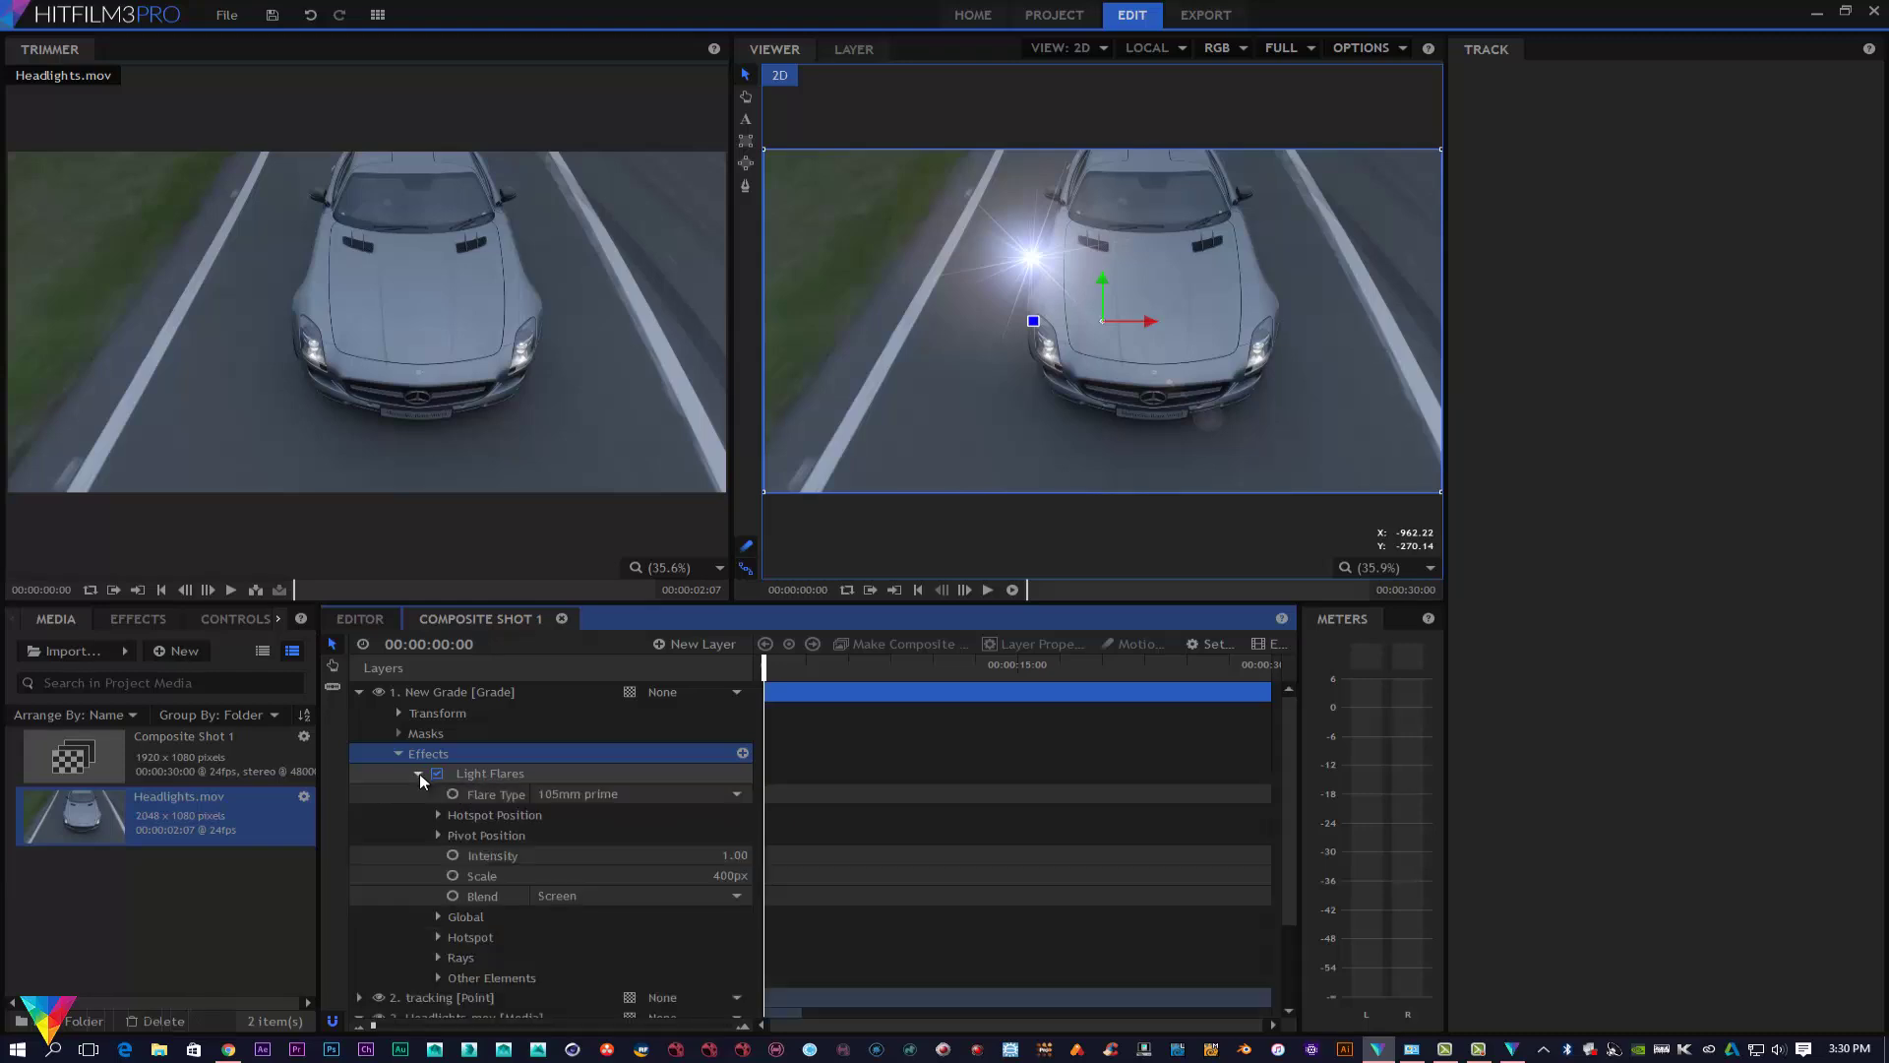
click(685, 692)
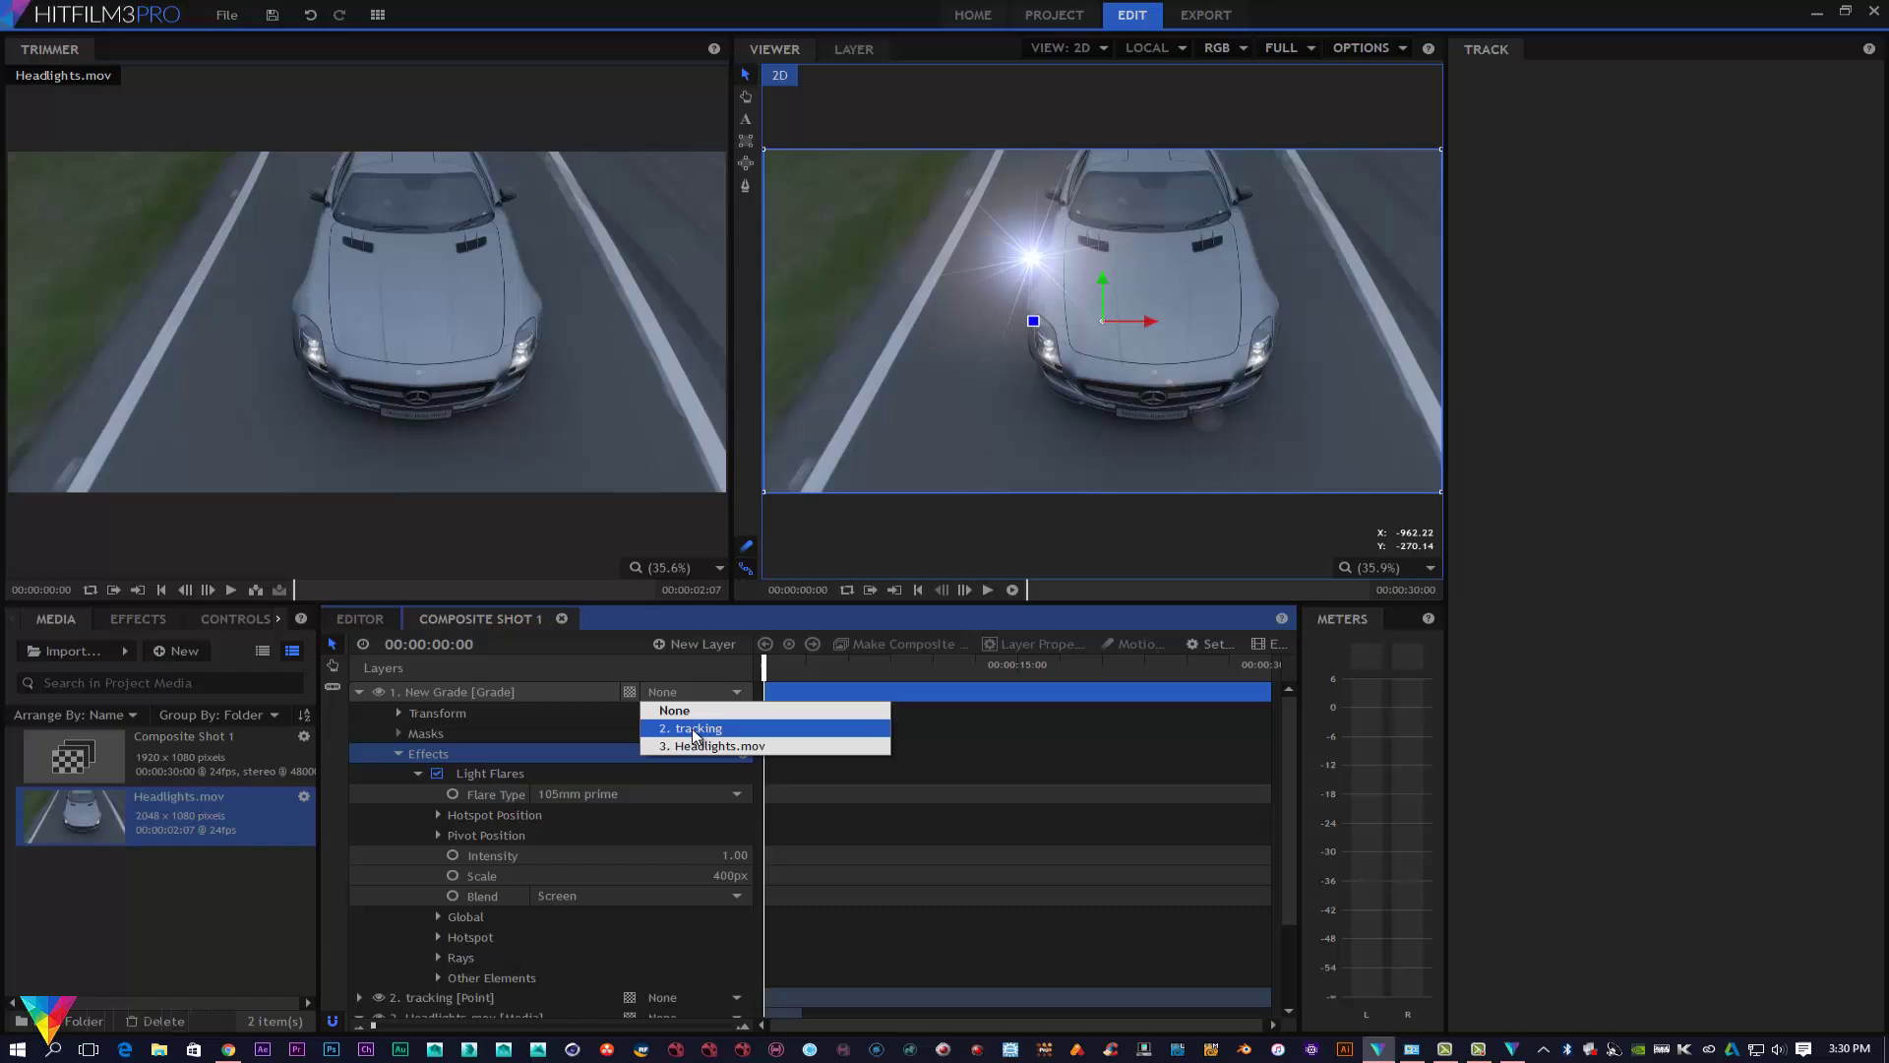
click(693, 728)
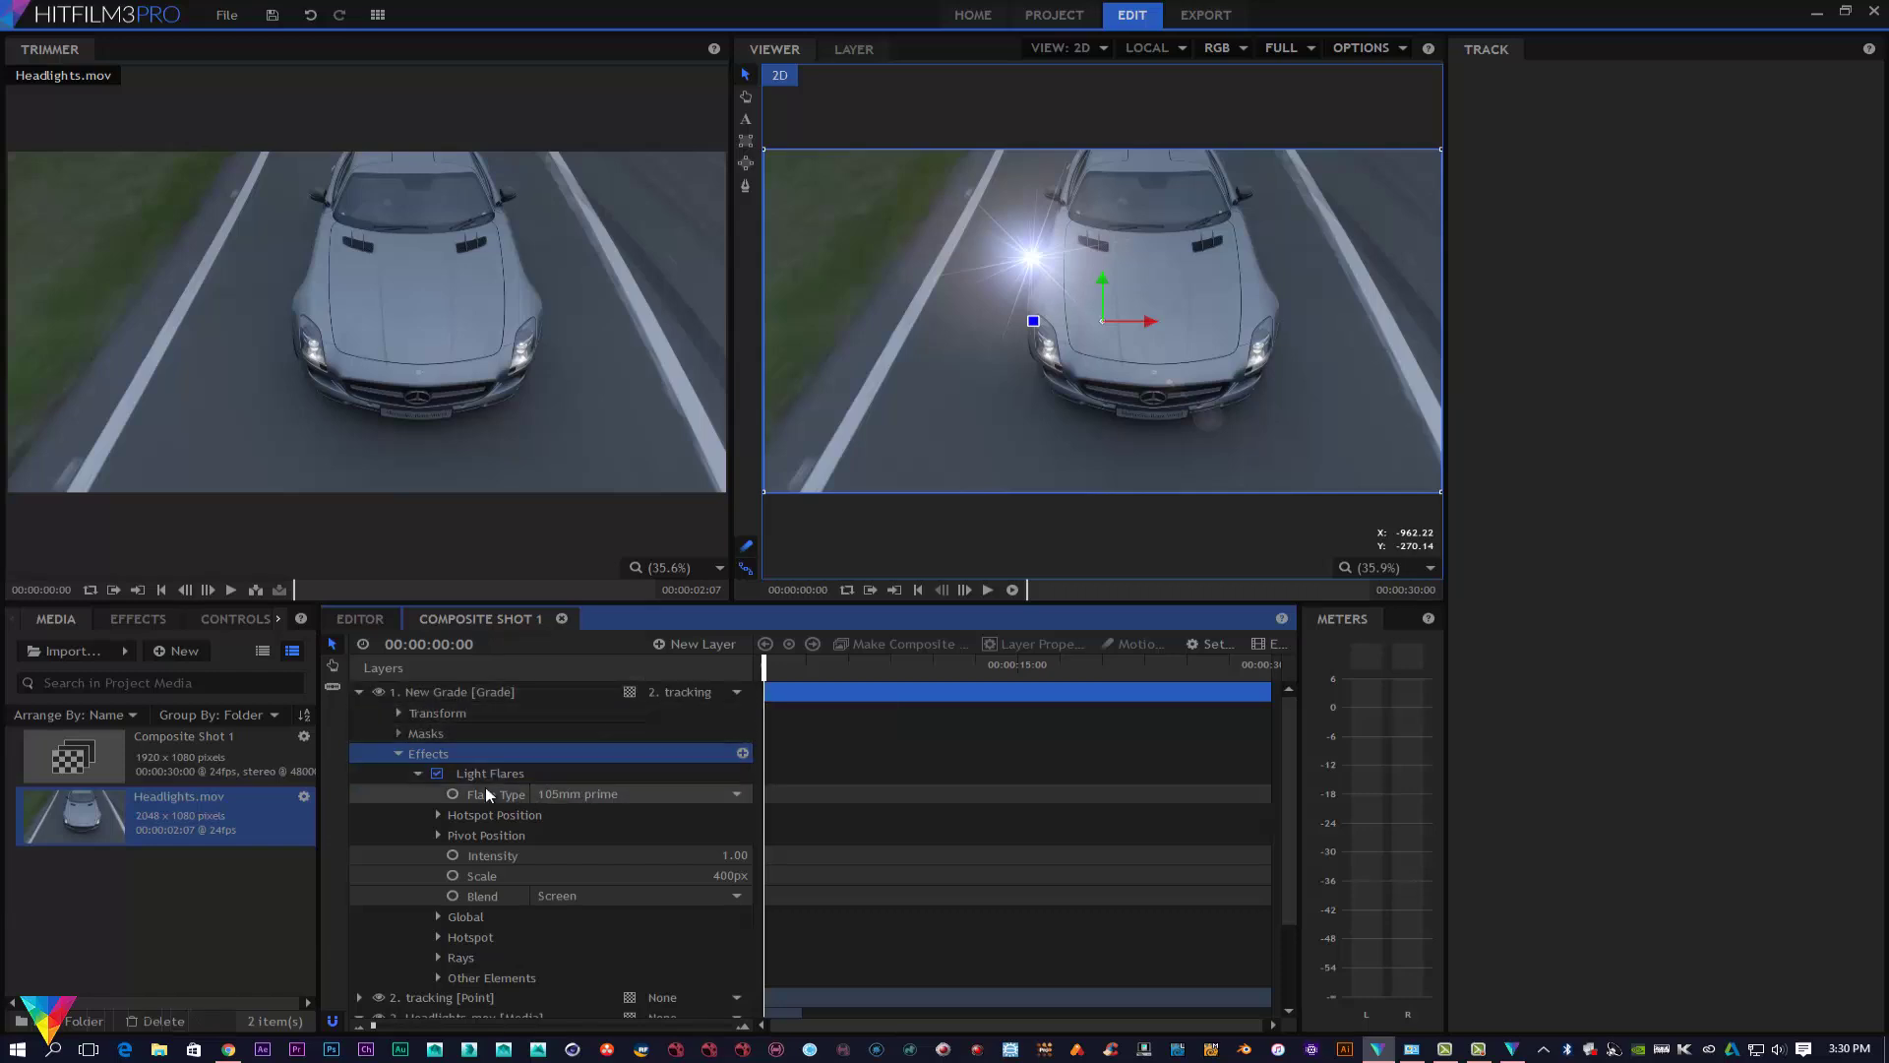
Step: Set the Light Flares hotspot centre to 0, 0 and collapse the effects
click(439, 815)
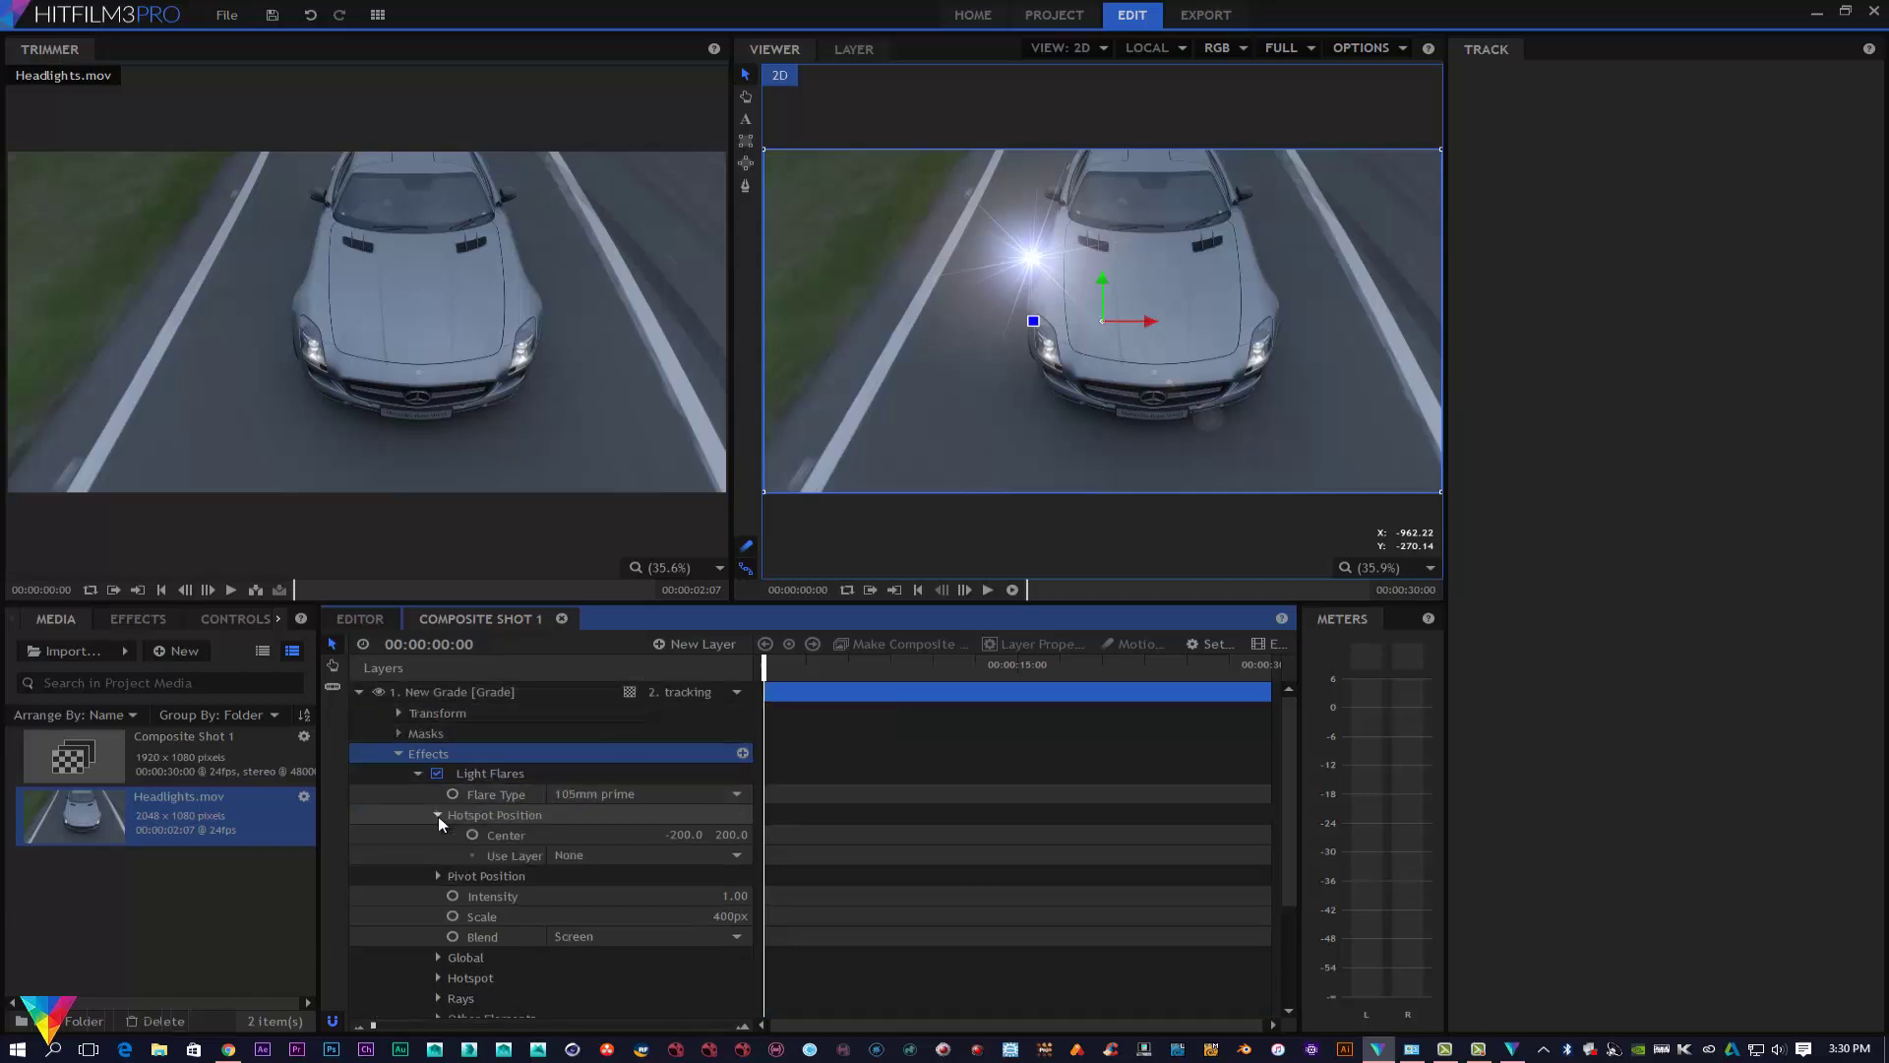
click(674, 833)
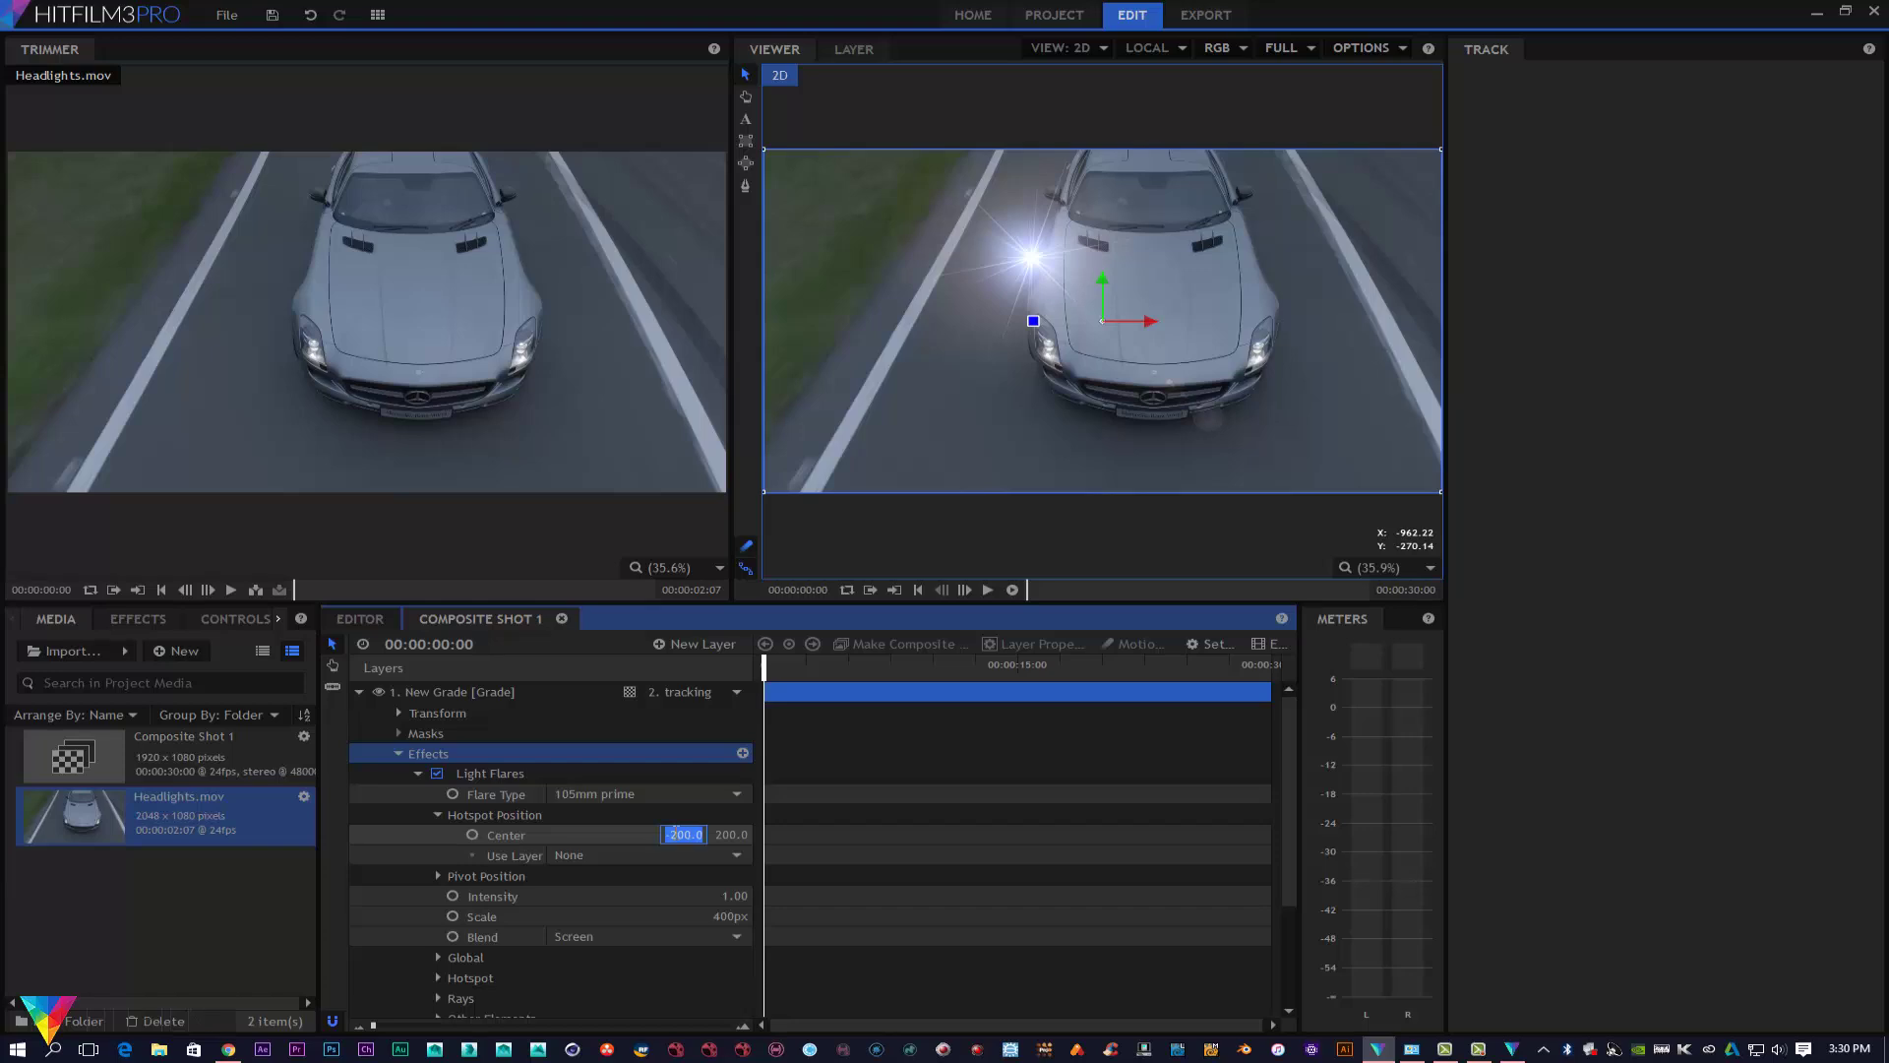
text(0)
key(Return)
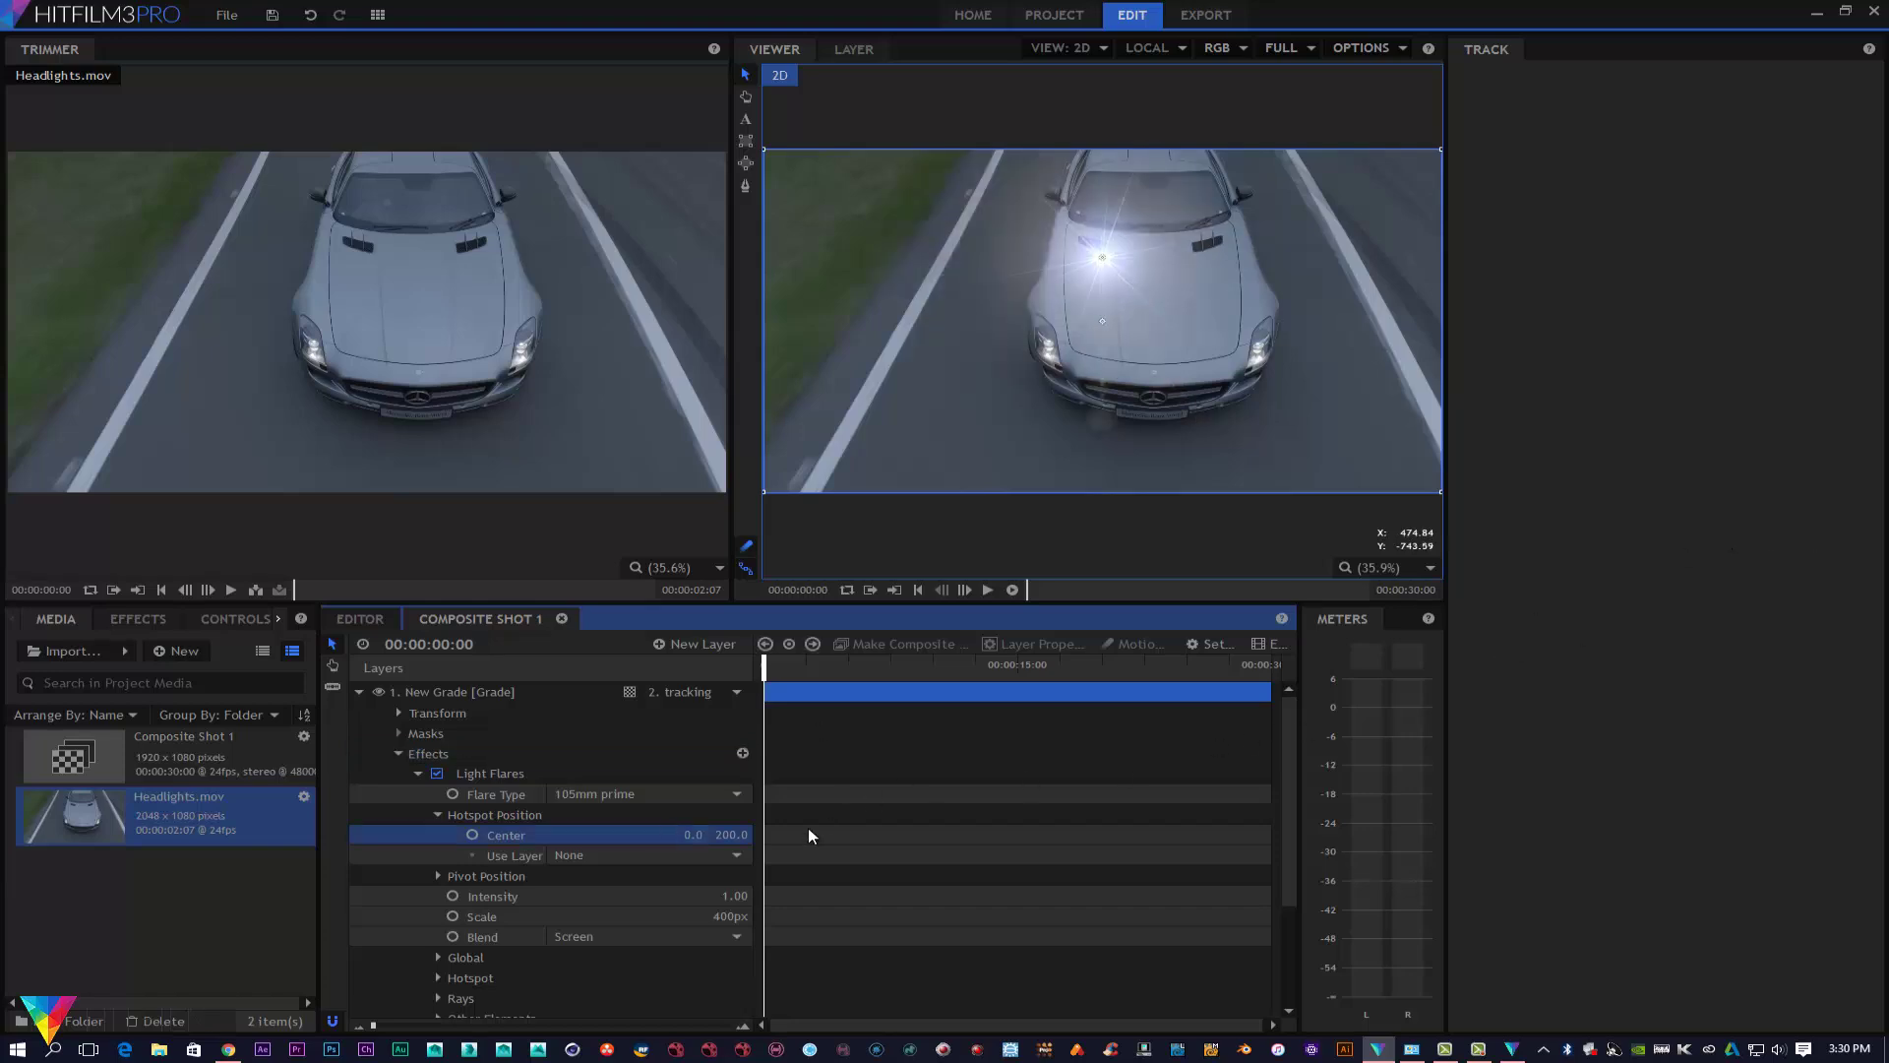
click(734, 834)
text(0)
key(Return)
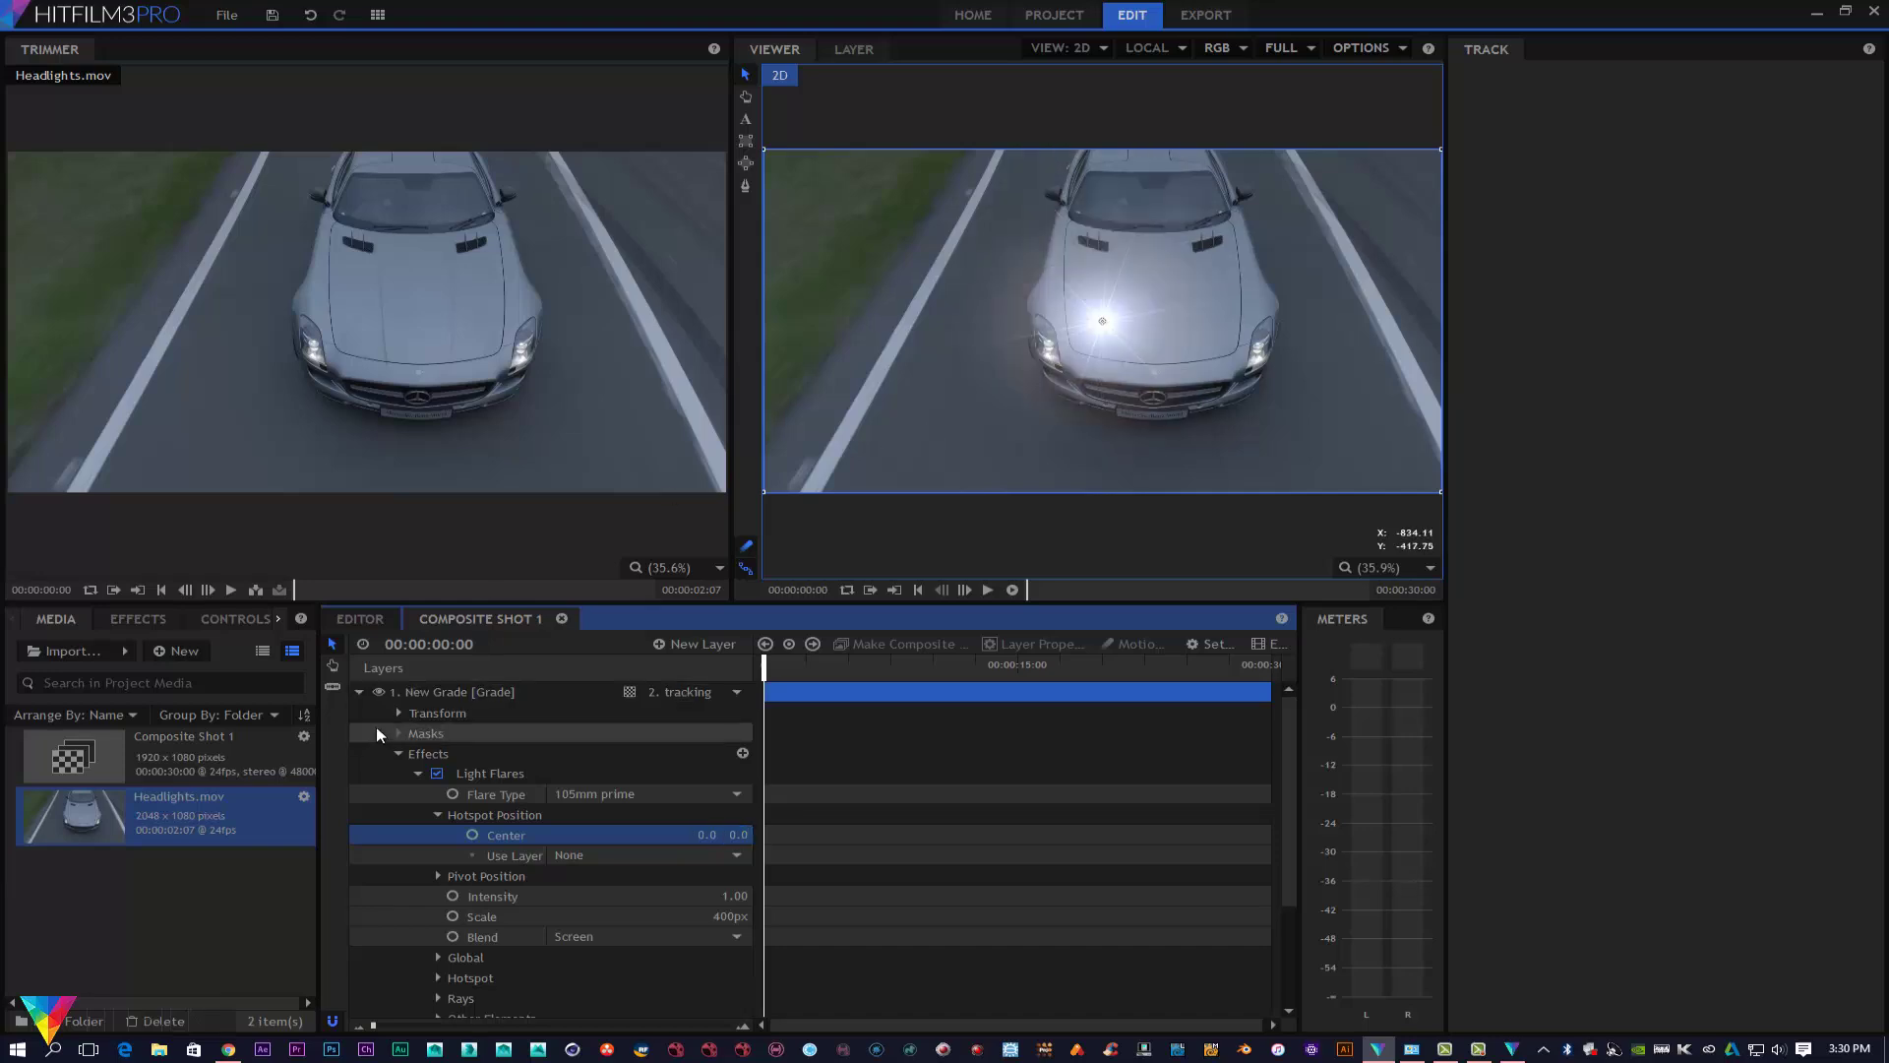
click(399, 755)
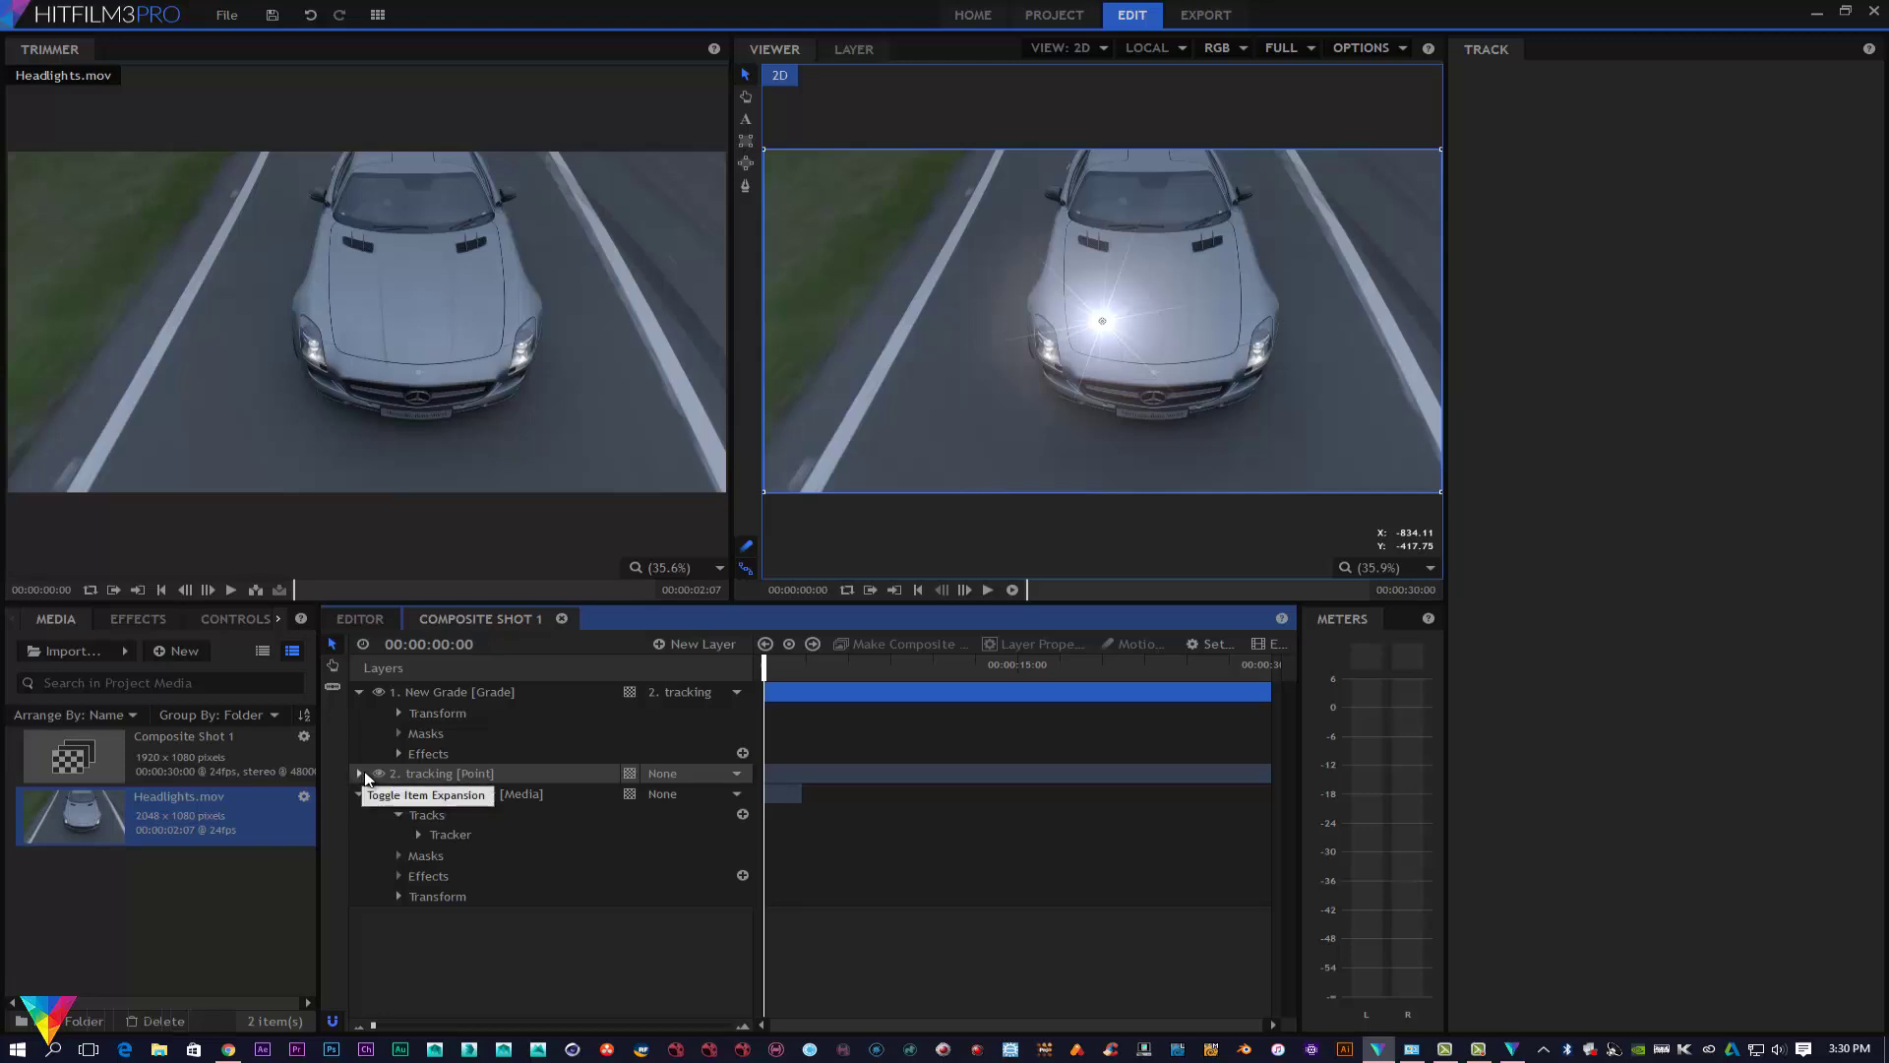
Step: Try parenting the tracking layer to New Grade, then cancel the cyclic dependency warning
click(357, 772)
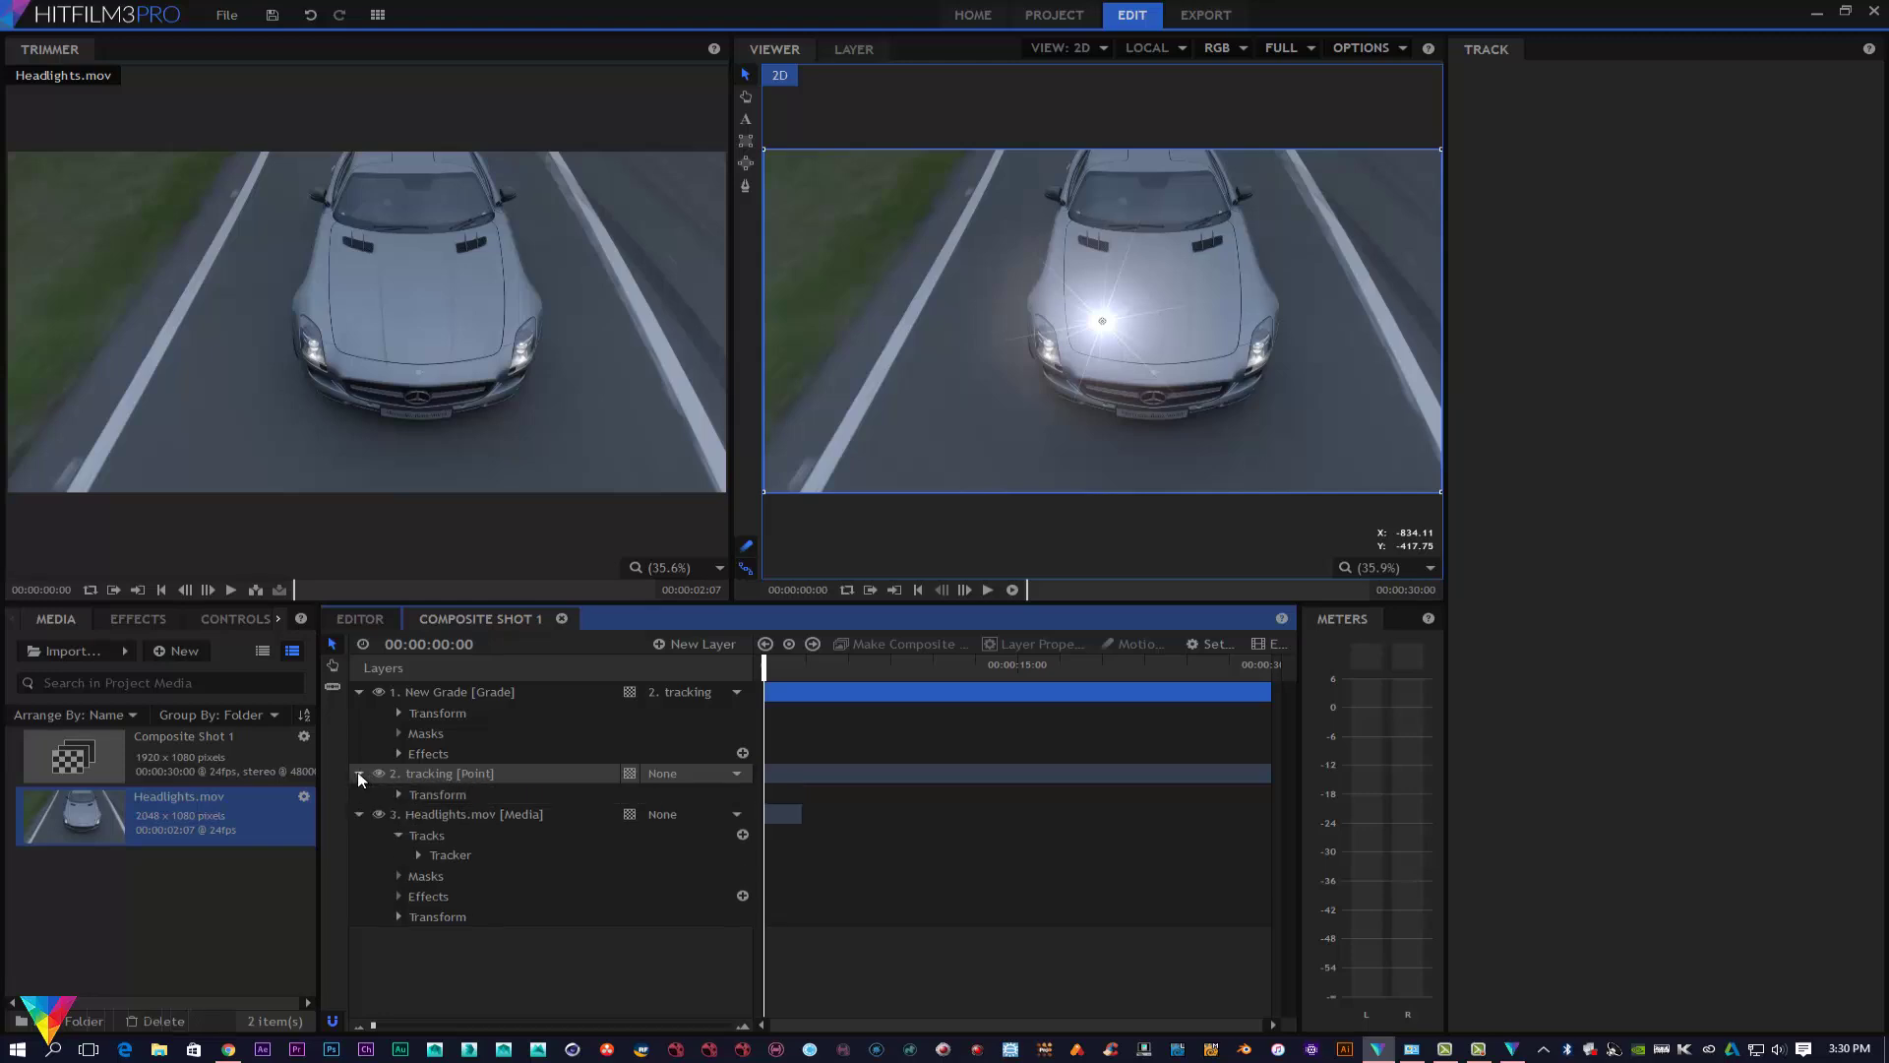
click(676, 775)
click(687, 810)
click(1139, 540)
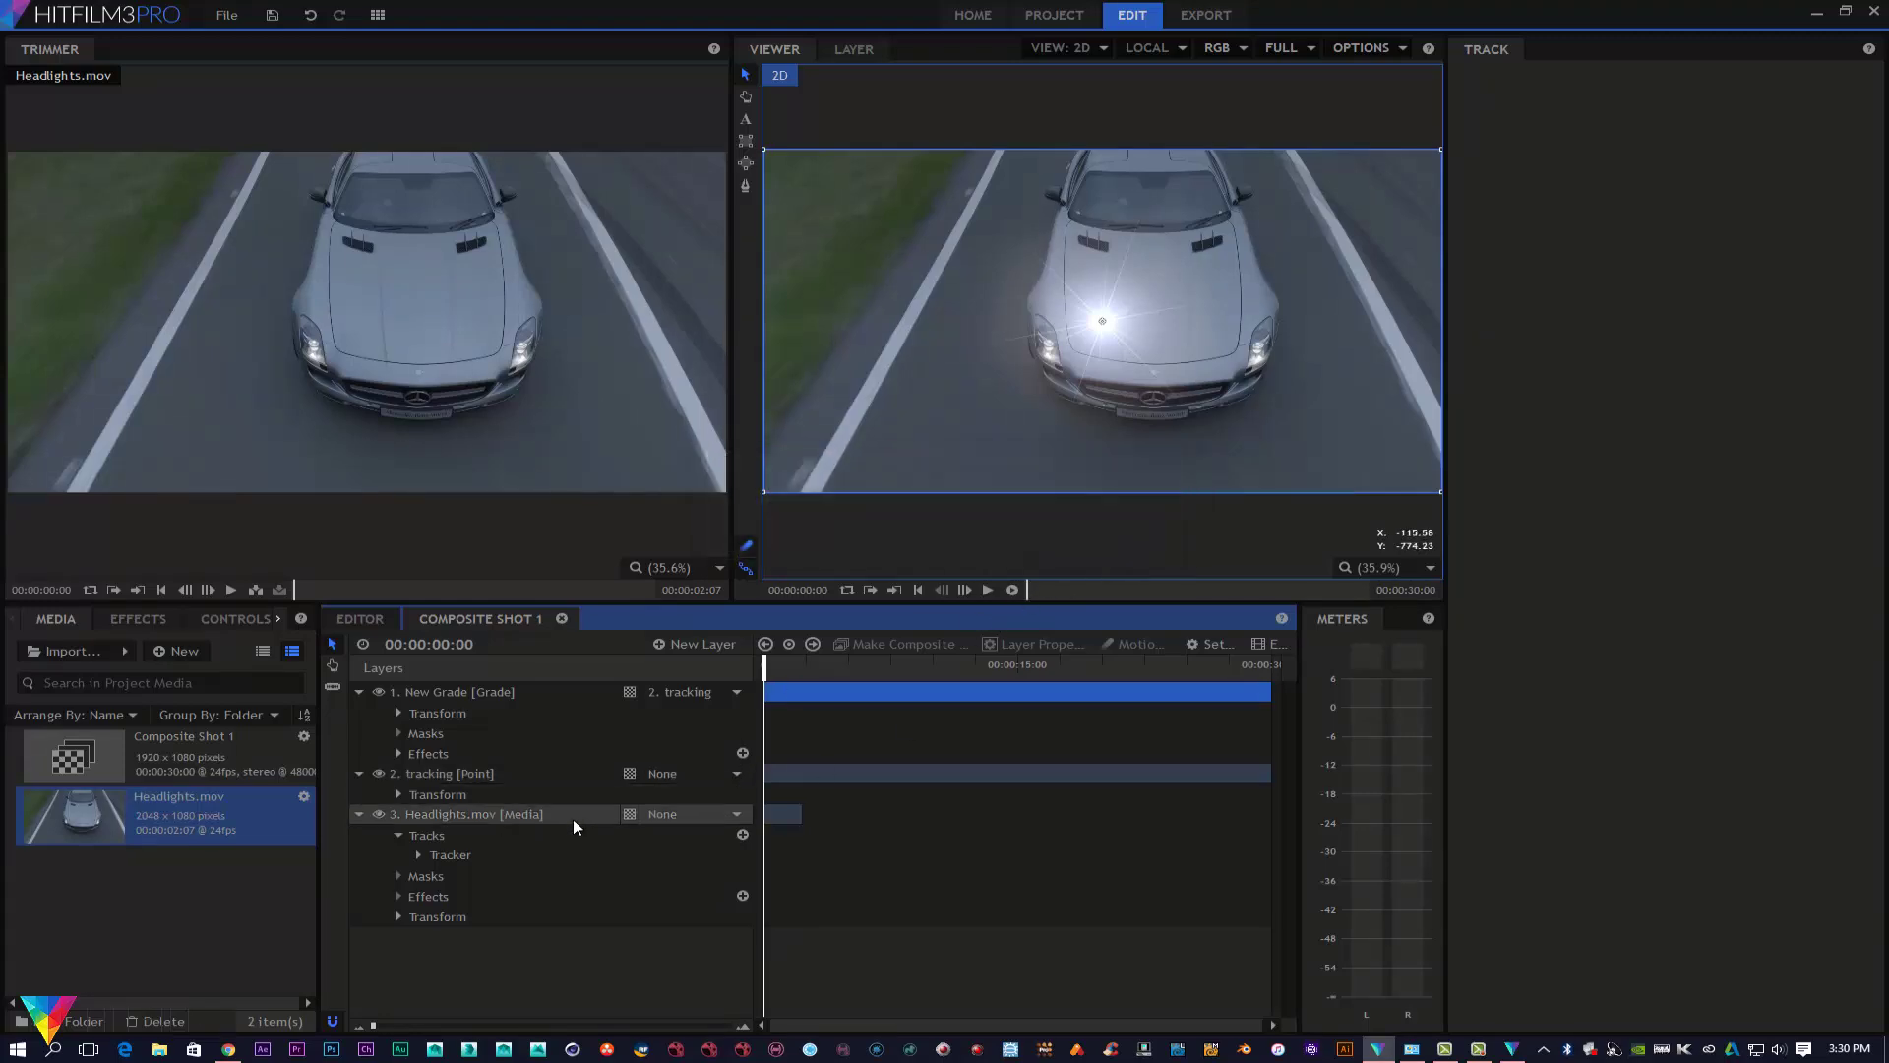
Step: Reveal Tracking Point 1 under the Headlights.mov tracker and widen the value columns
click(418, 854)
click(451, 877)
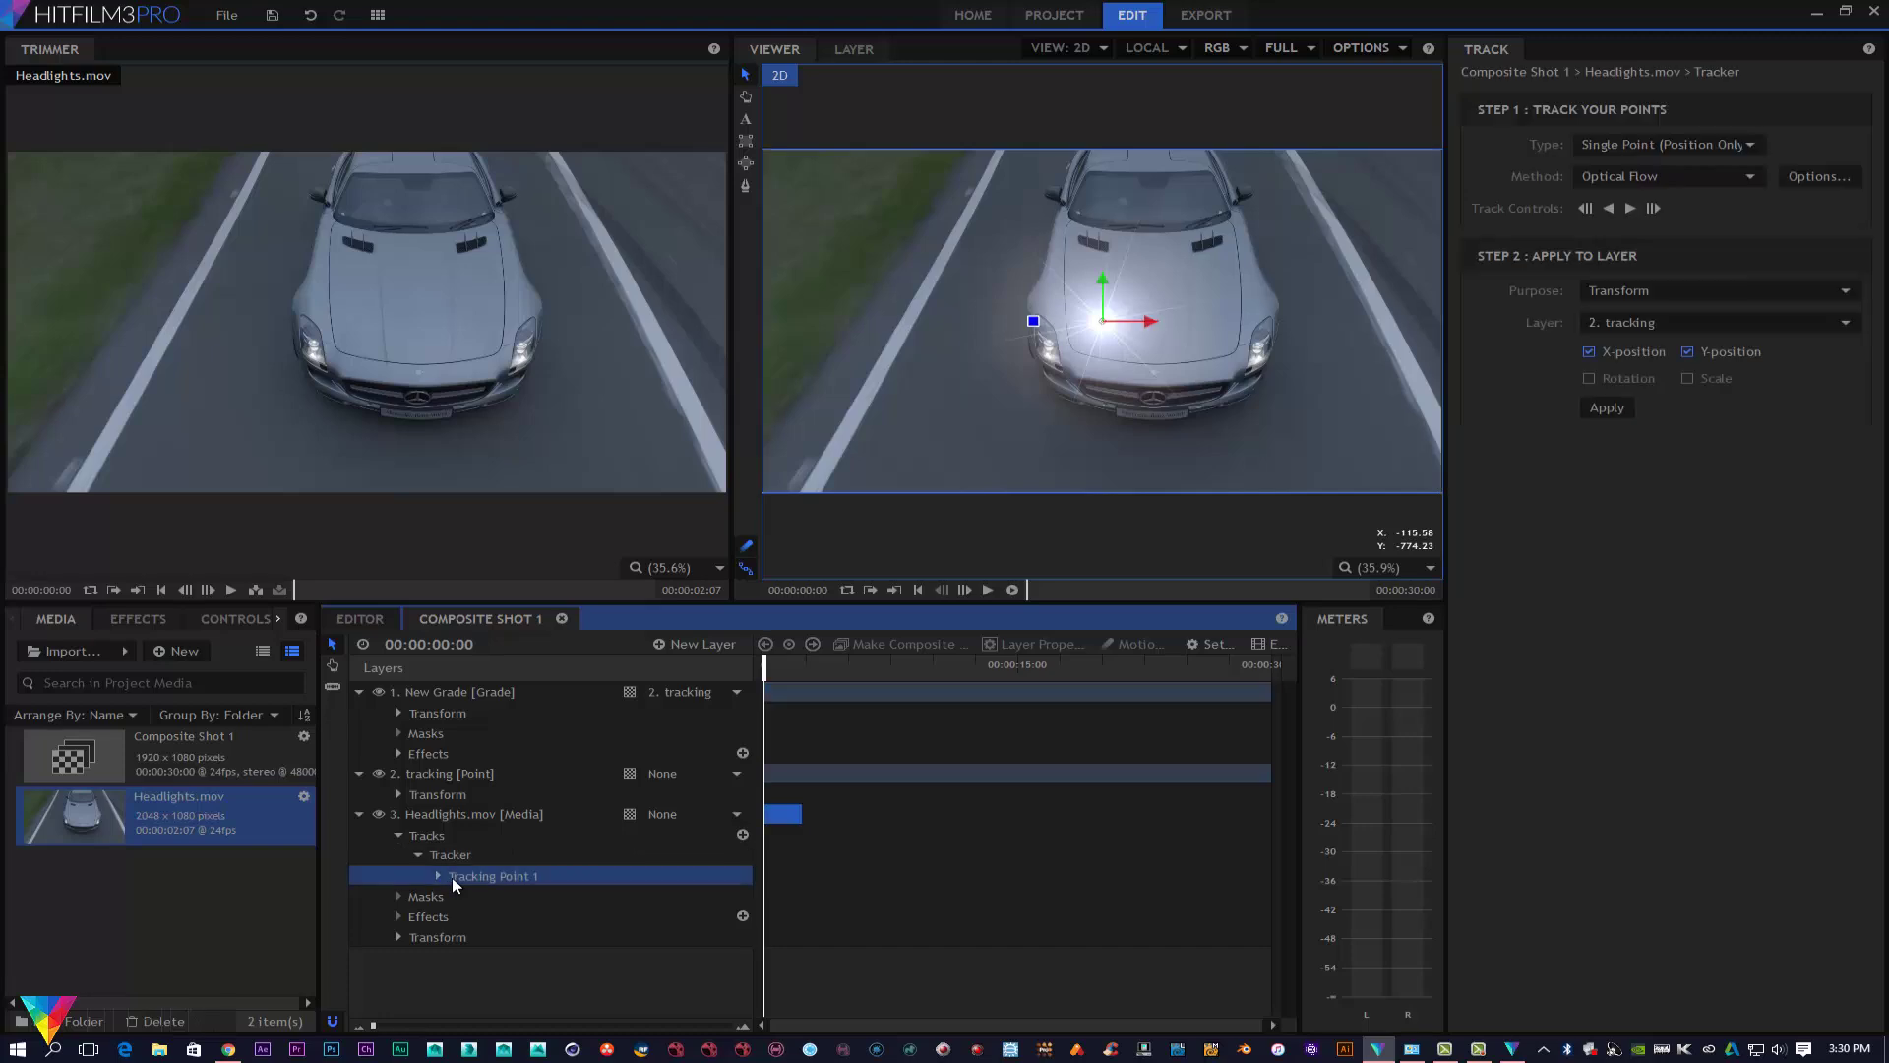
click(438, 876)
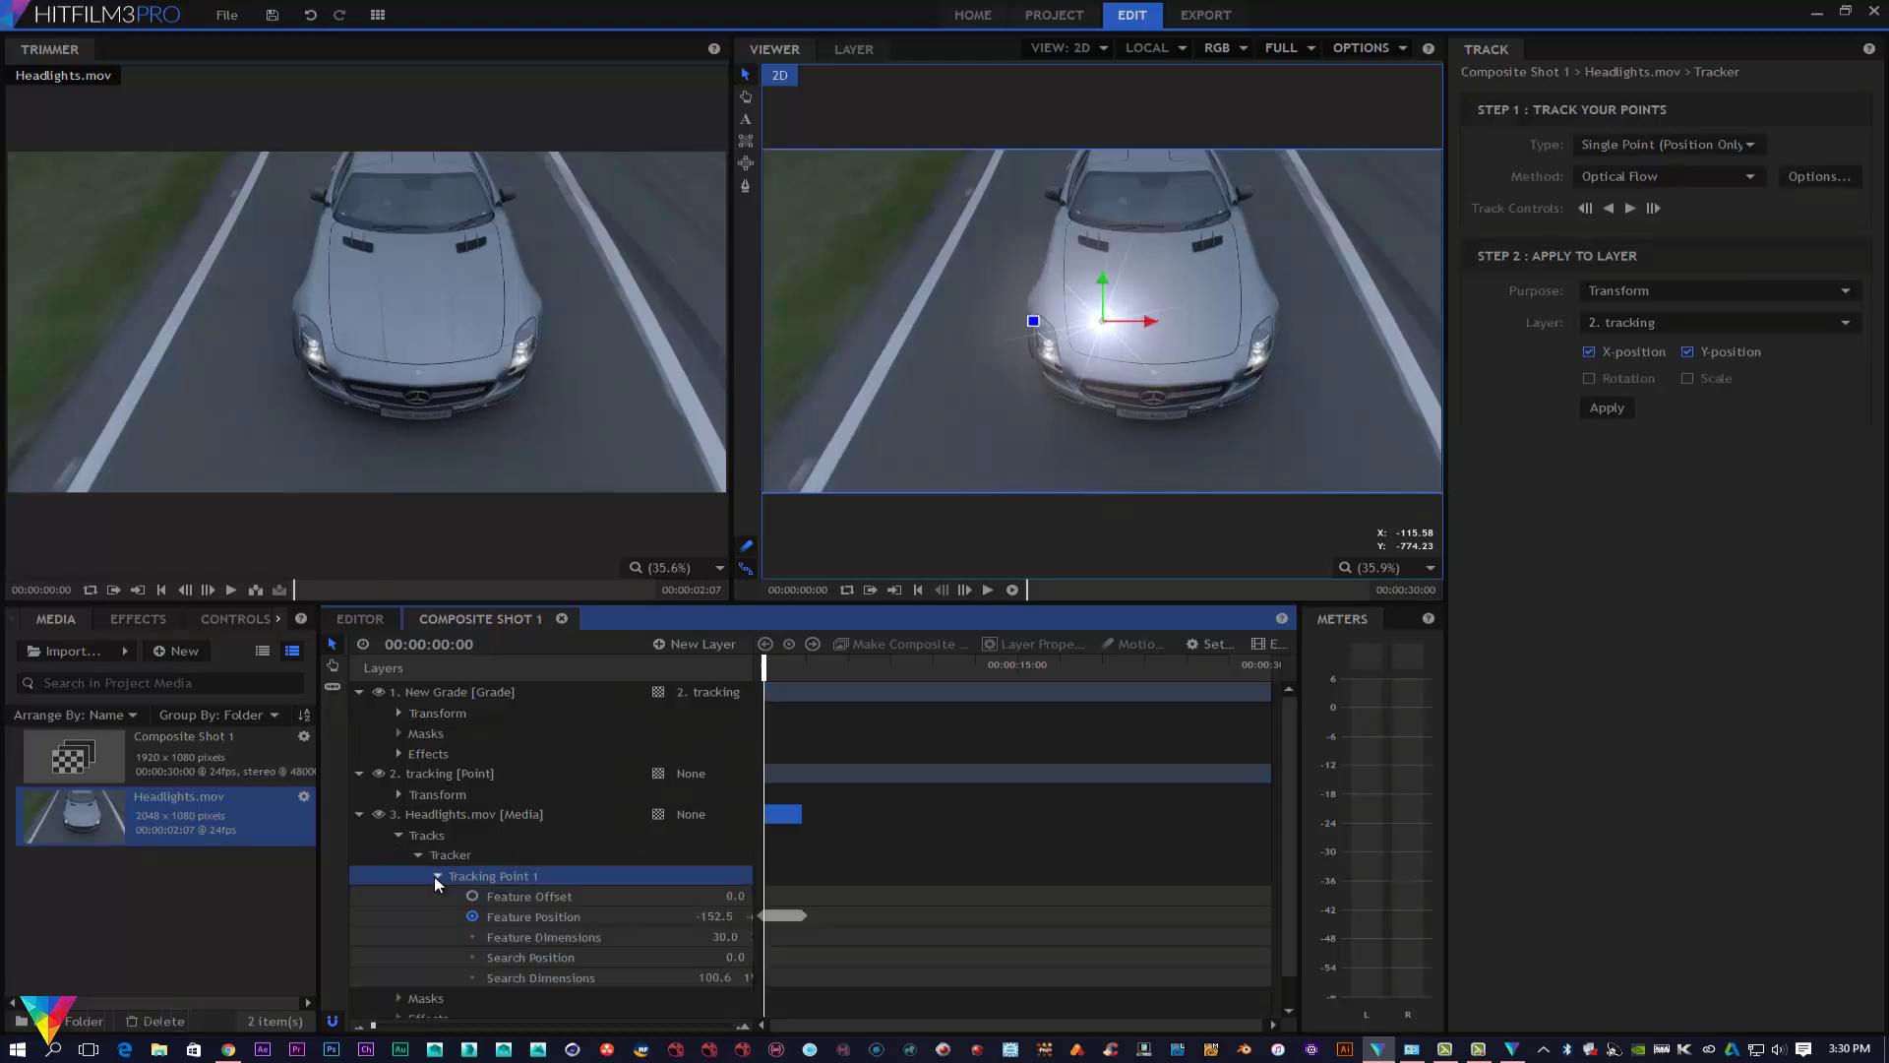
click(436, 876)
click(436, 876)
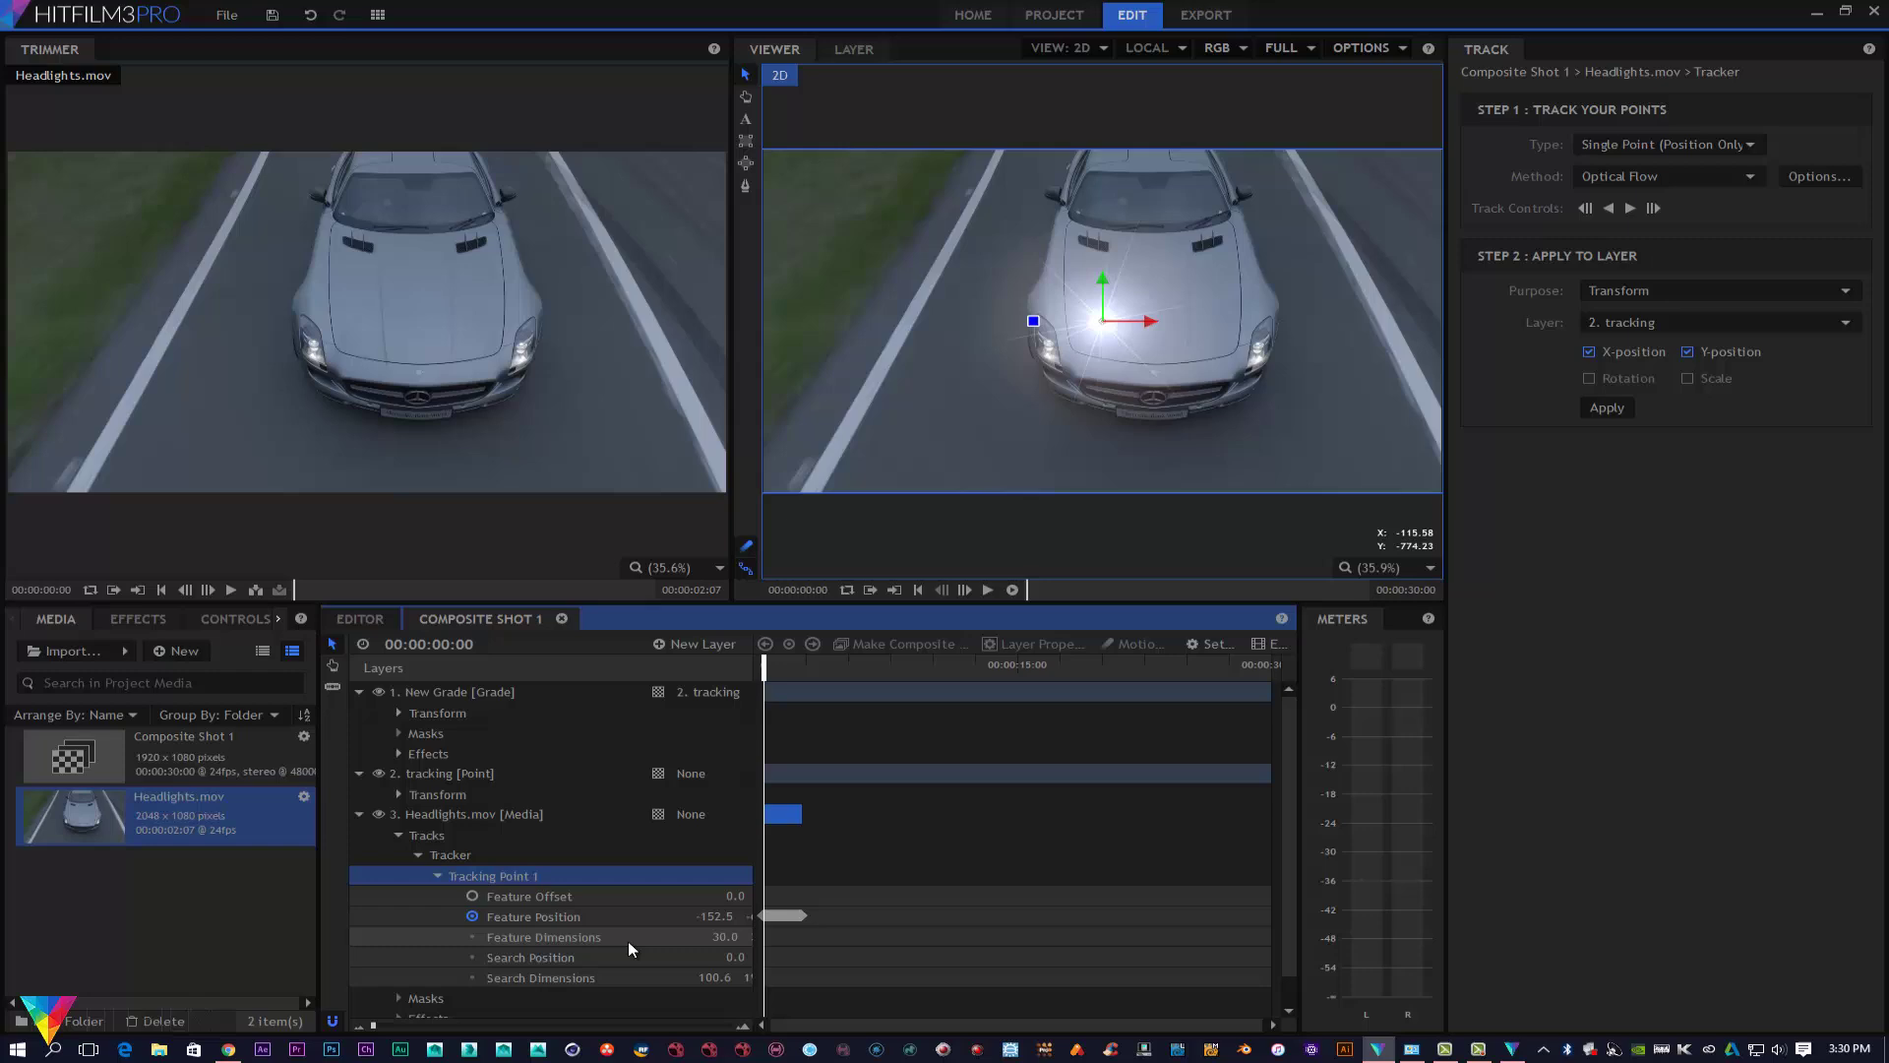
drag(756, 875, 882, 871)
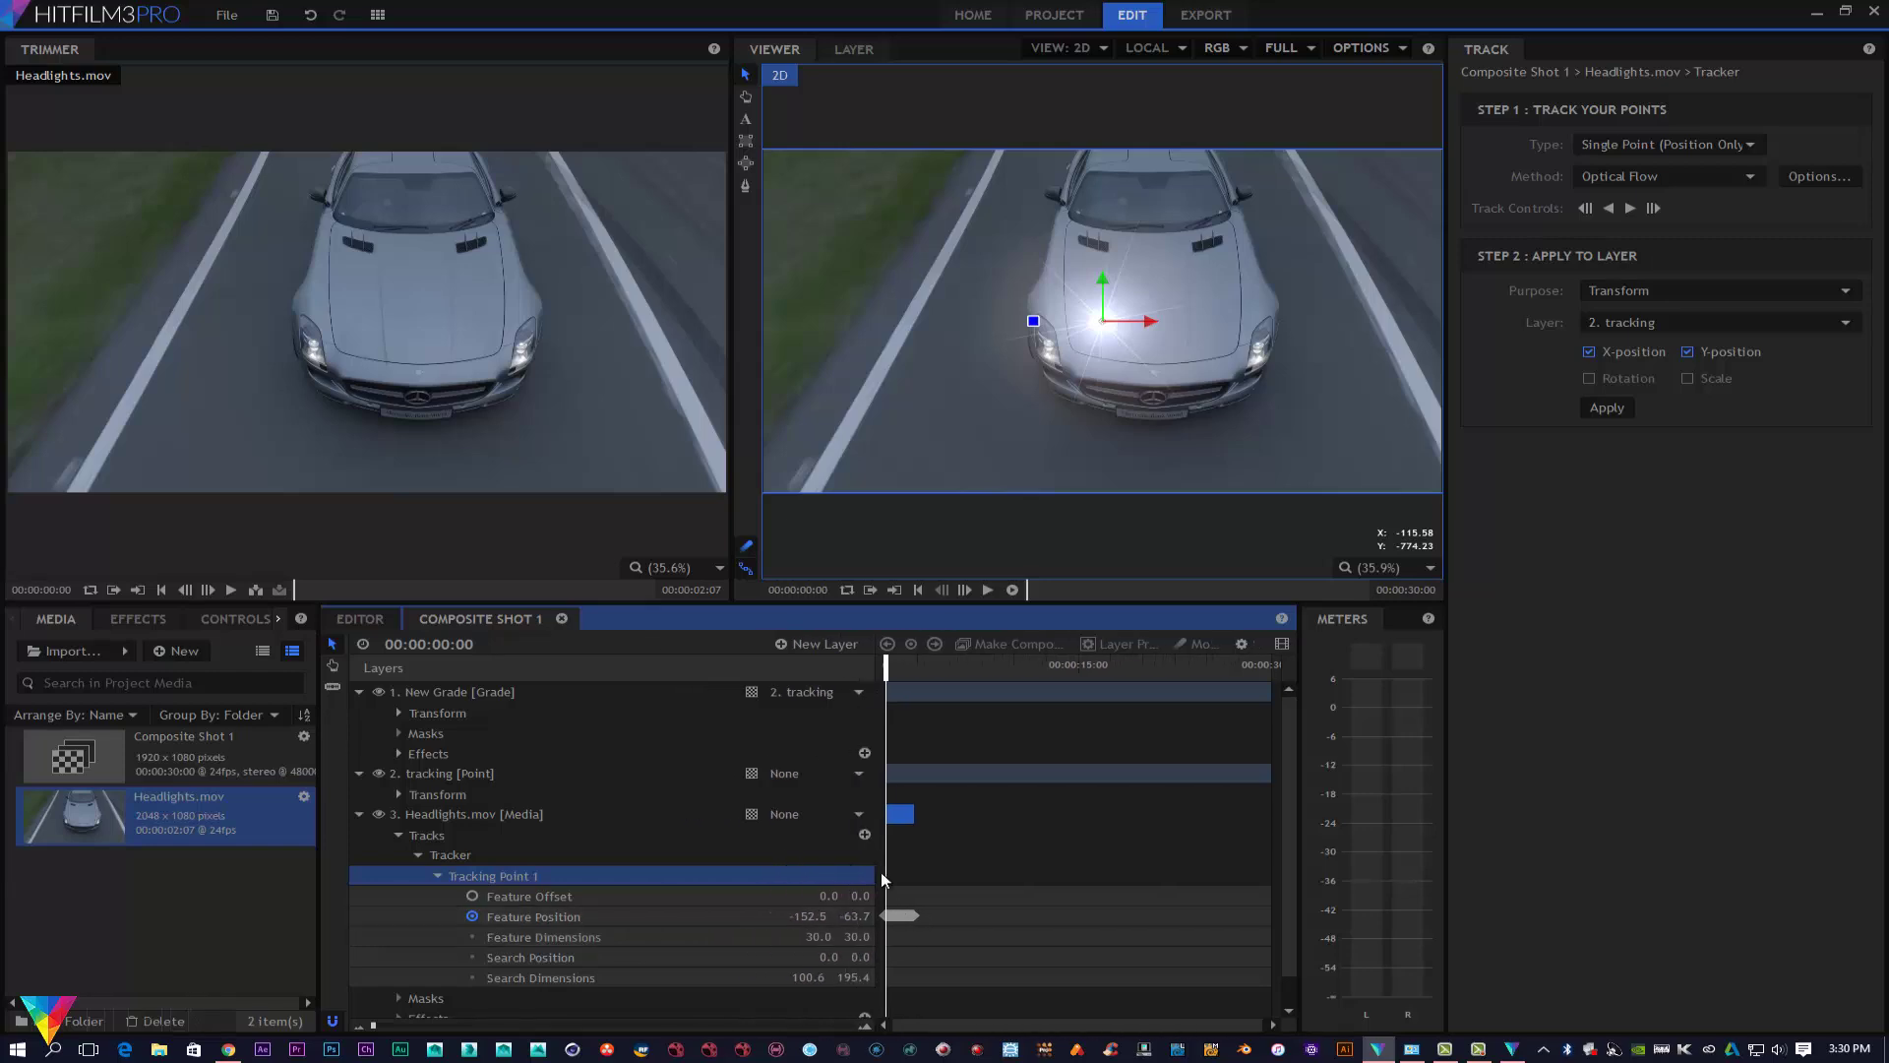
Step: Set Tracking Point 1's Feature Position to 0, 0
click(810, 916)
text(0)
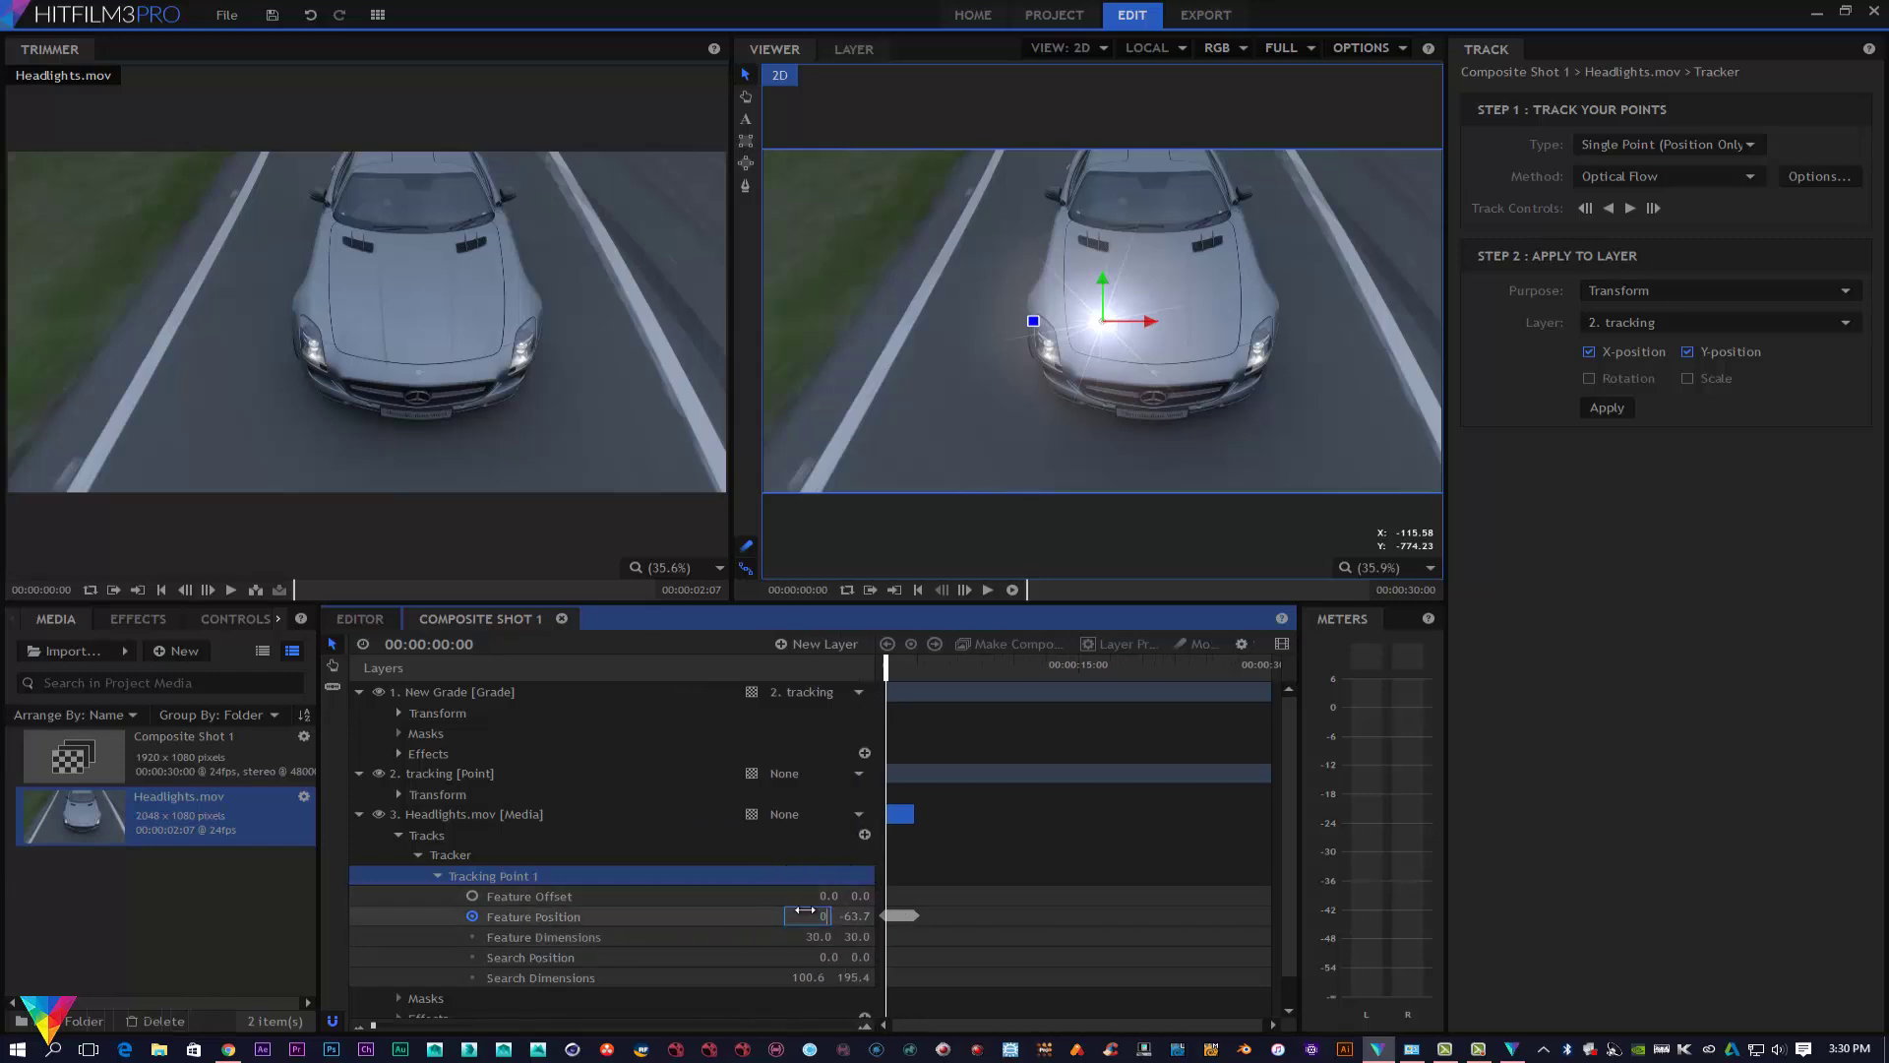
key(Return)
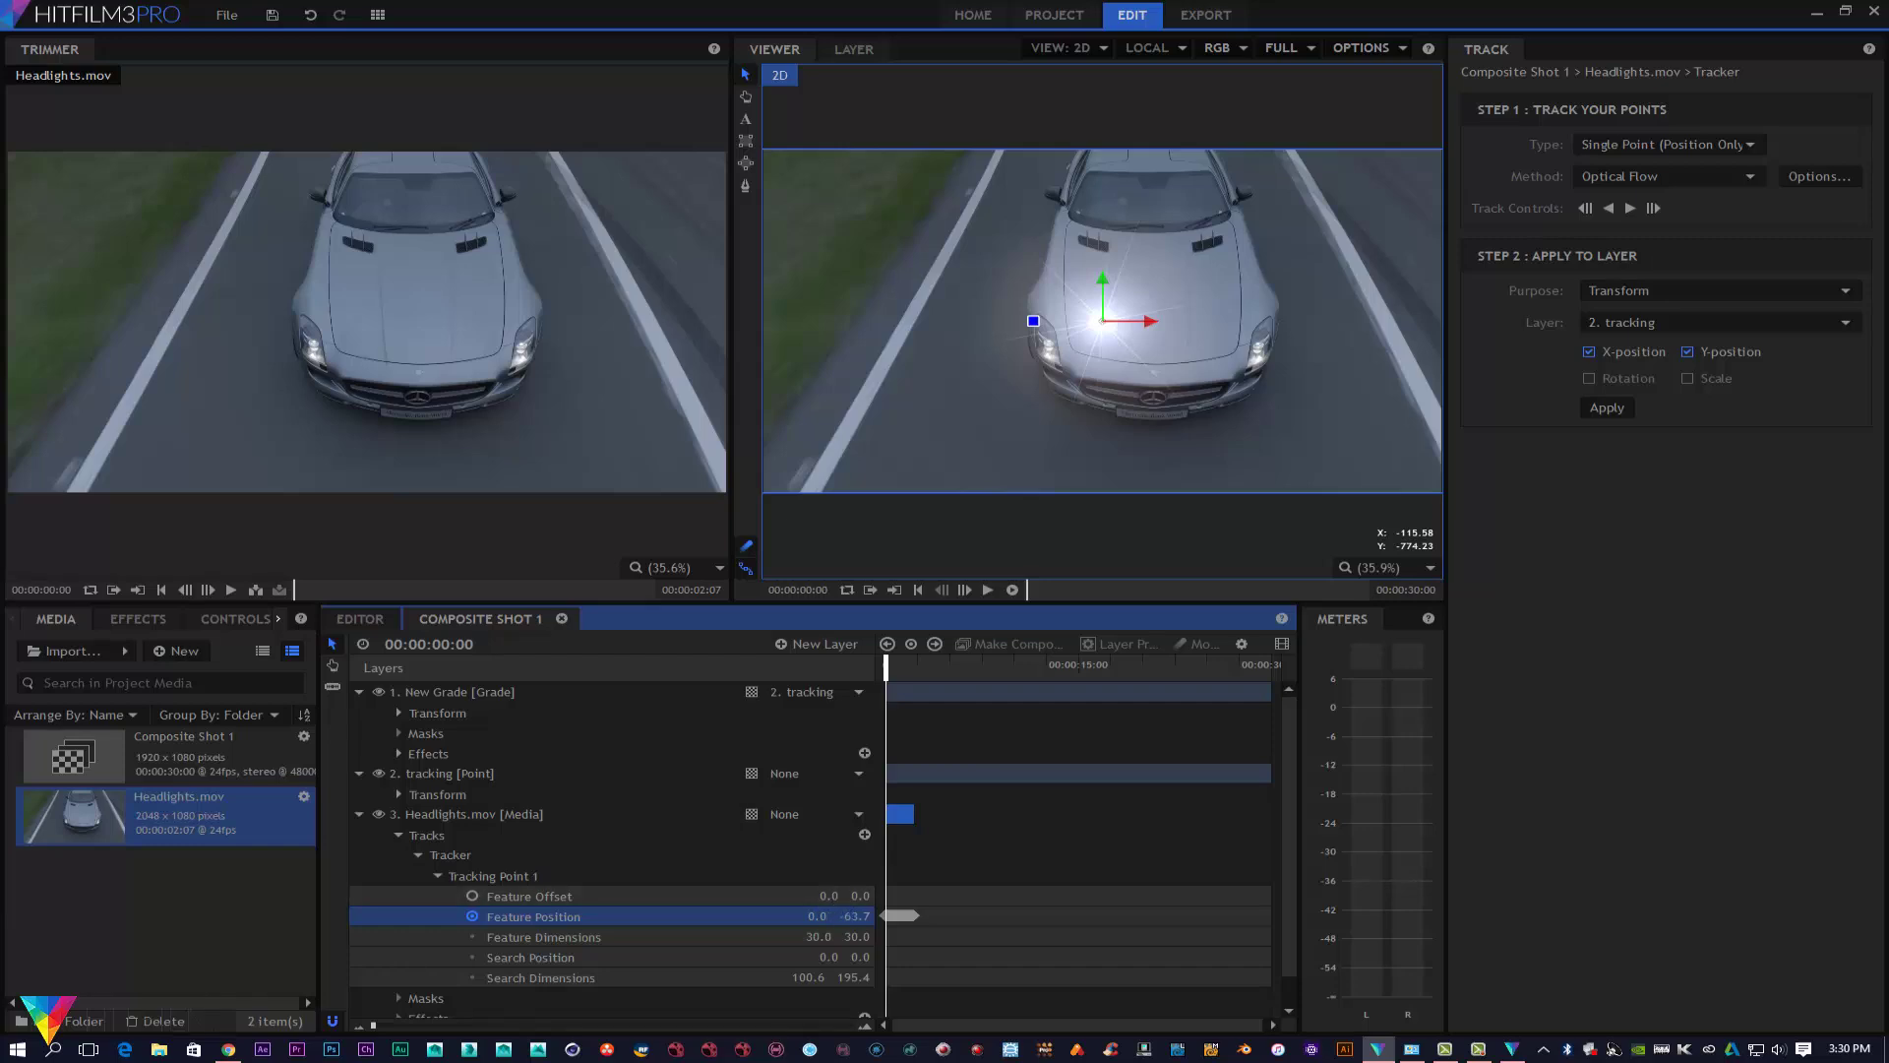
click(852, 916)
text(0)
key(Return)
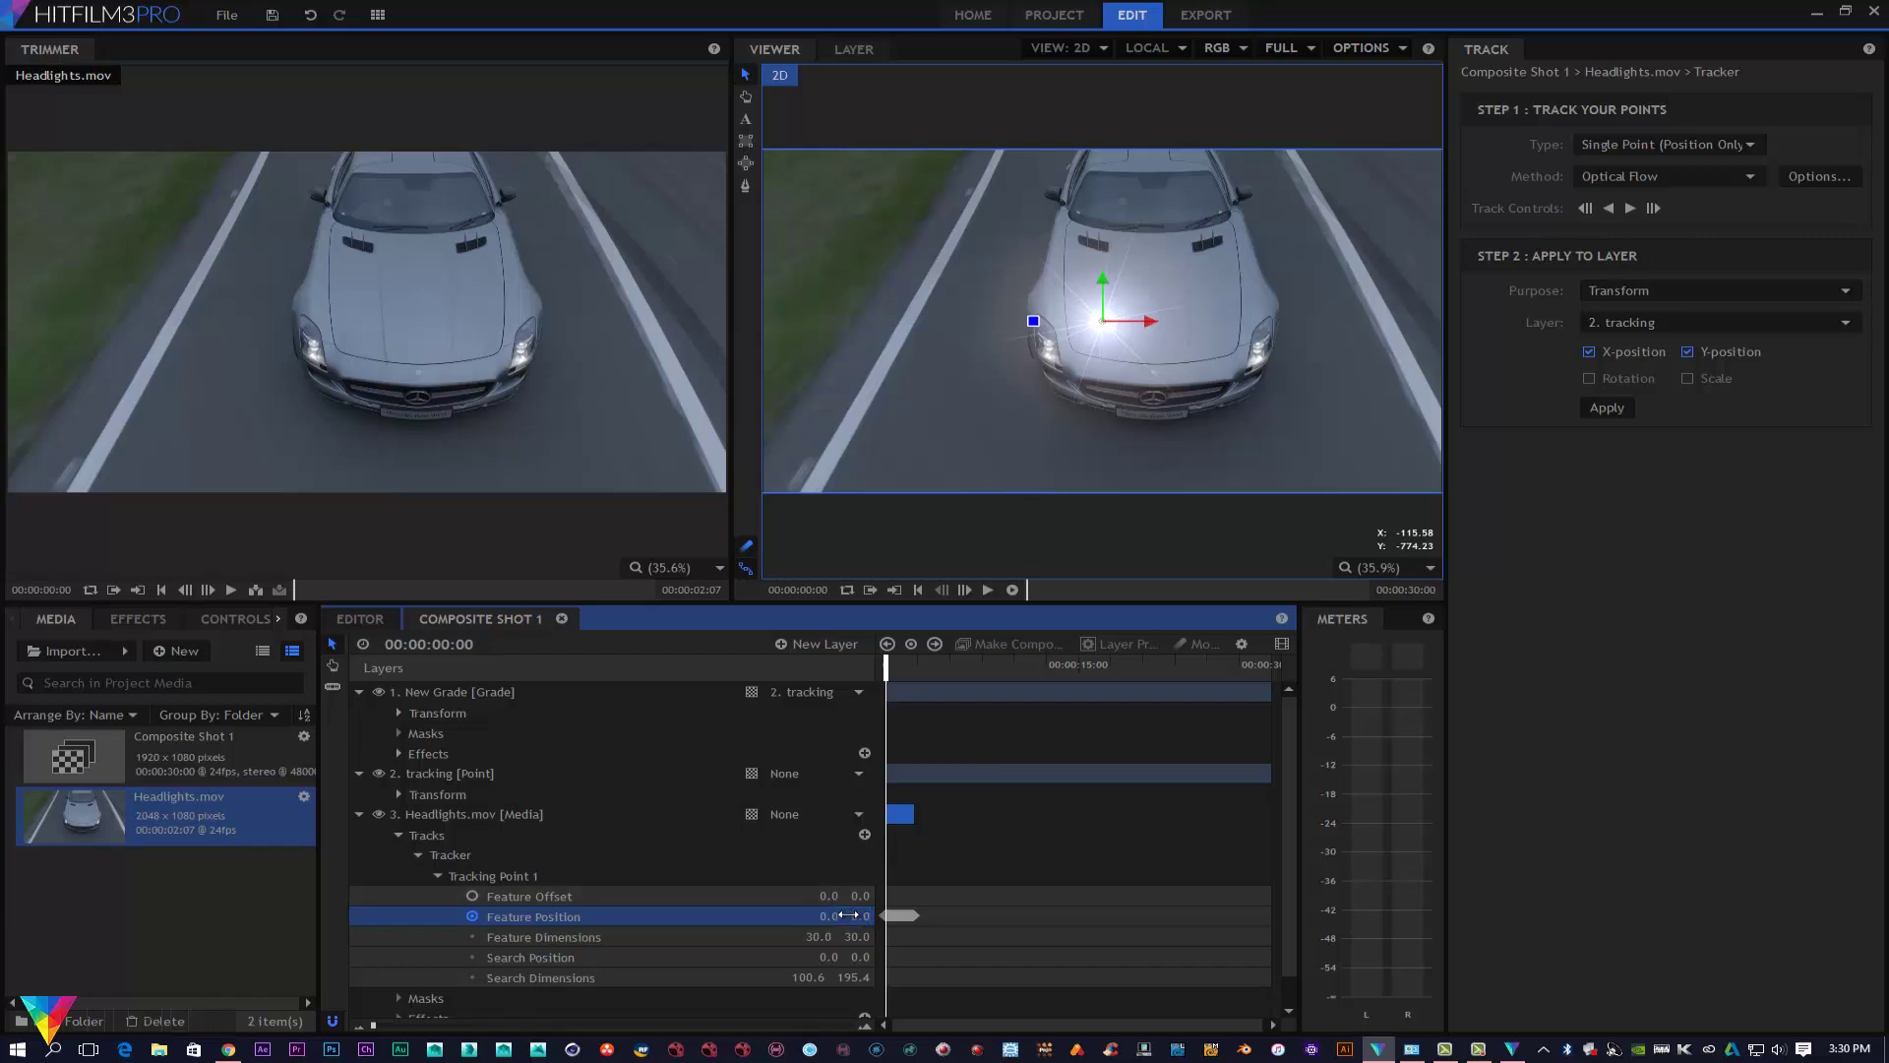
click(360, 692)
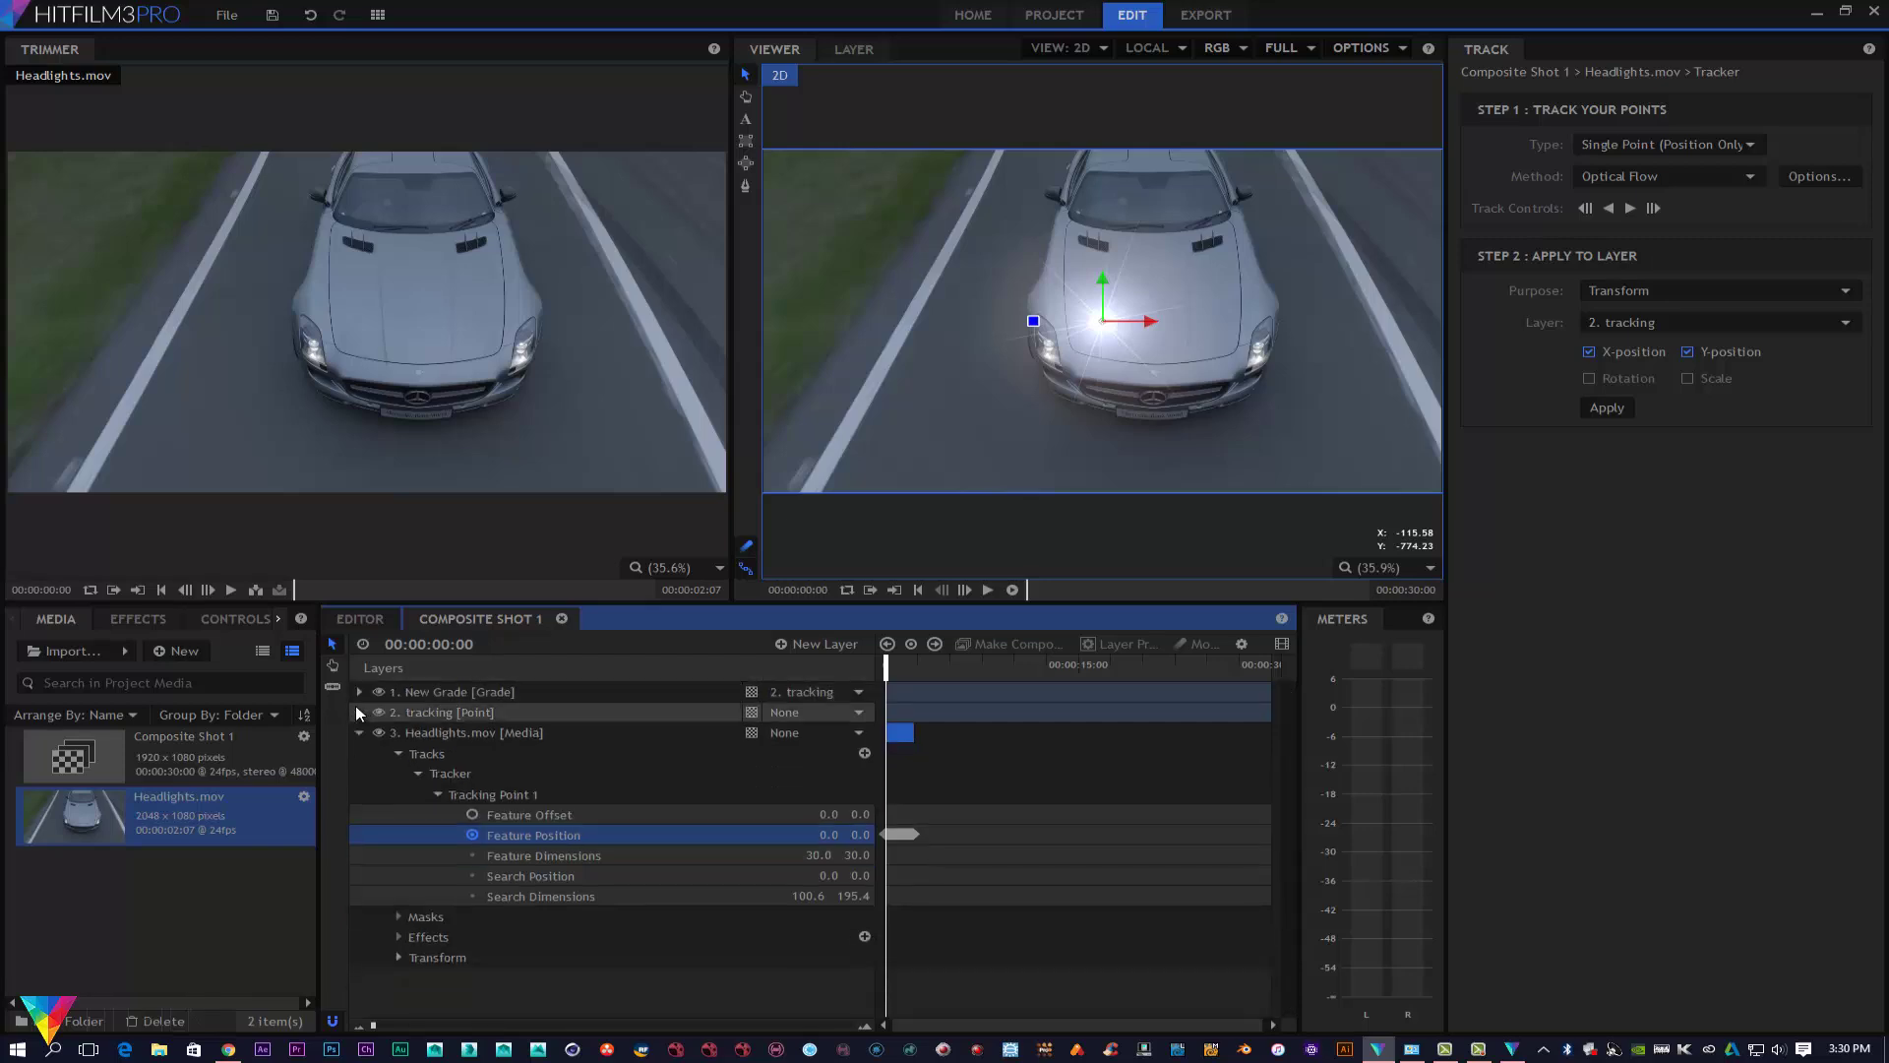
Step: Set the Light Flares hotspot position's Use Layer to 2. tracking and preview it mid-clip
click(358, 711)
click(357, 733)
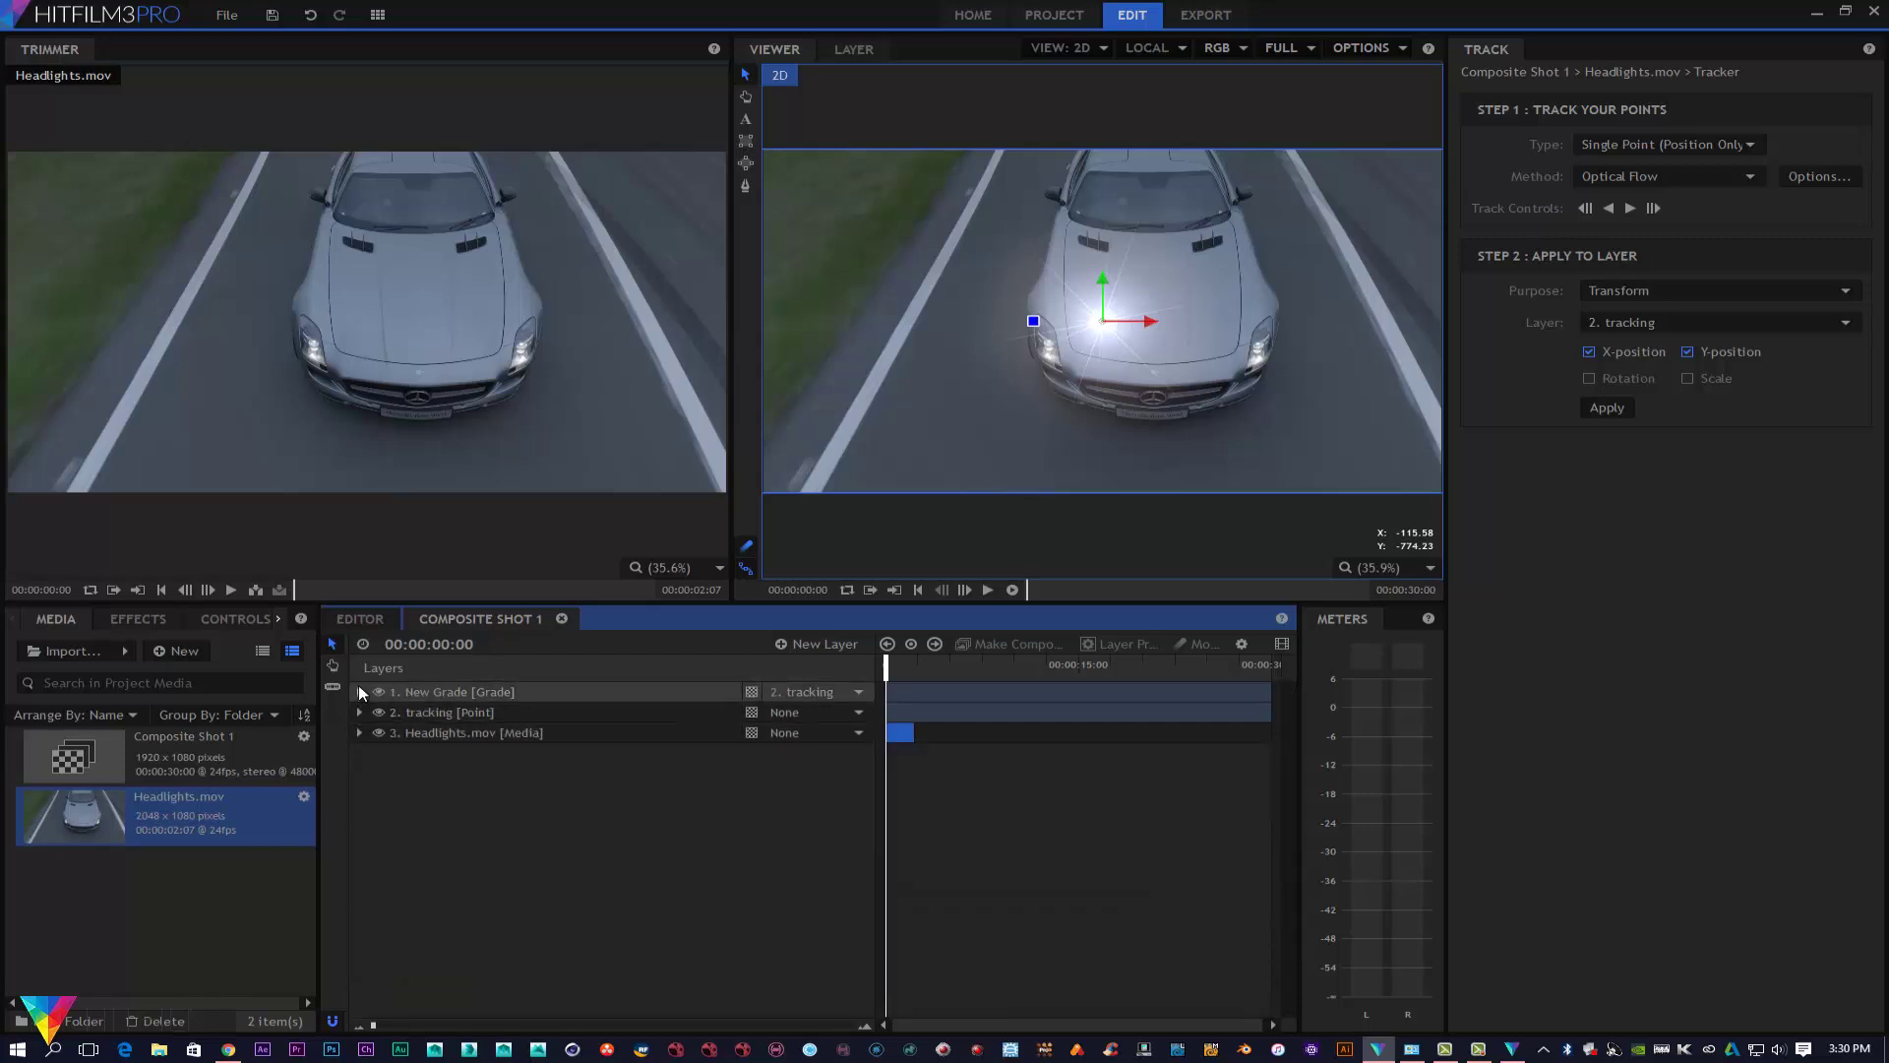
click(359, 690)
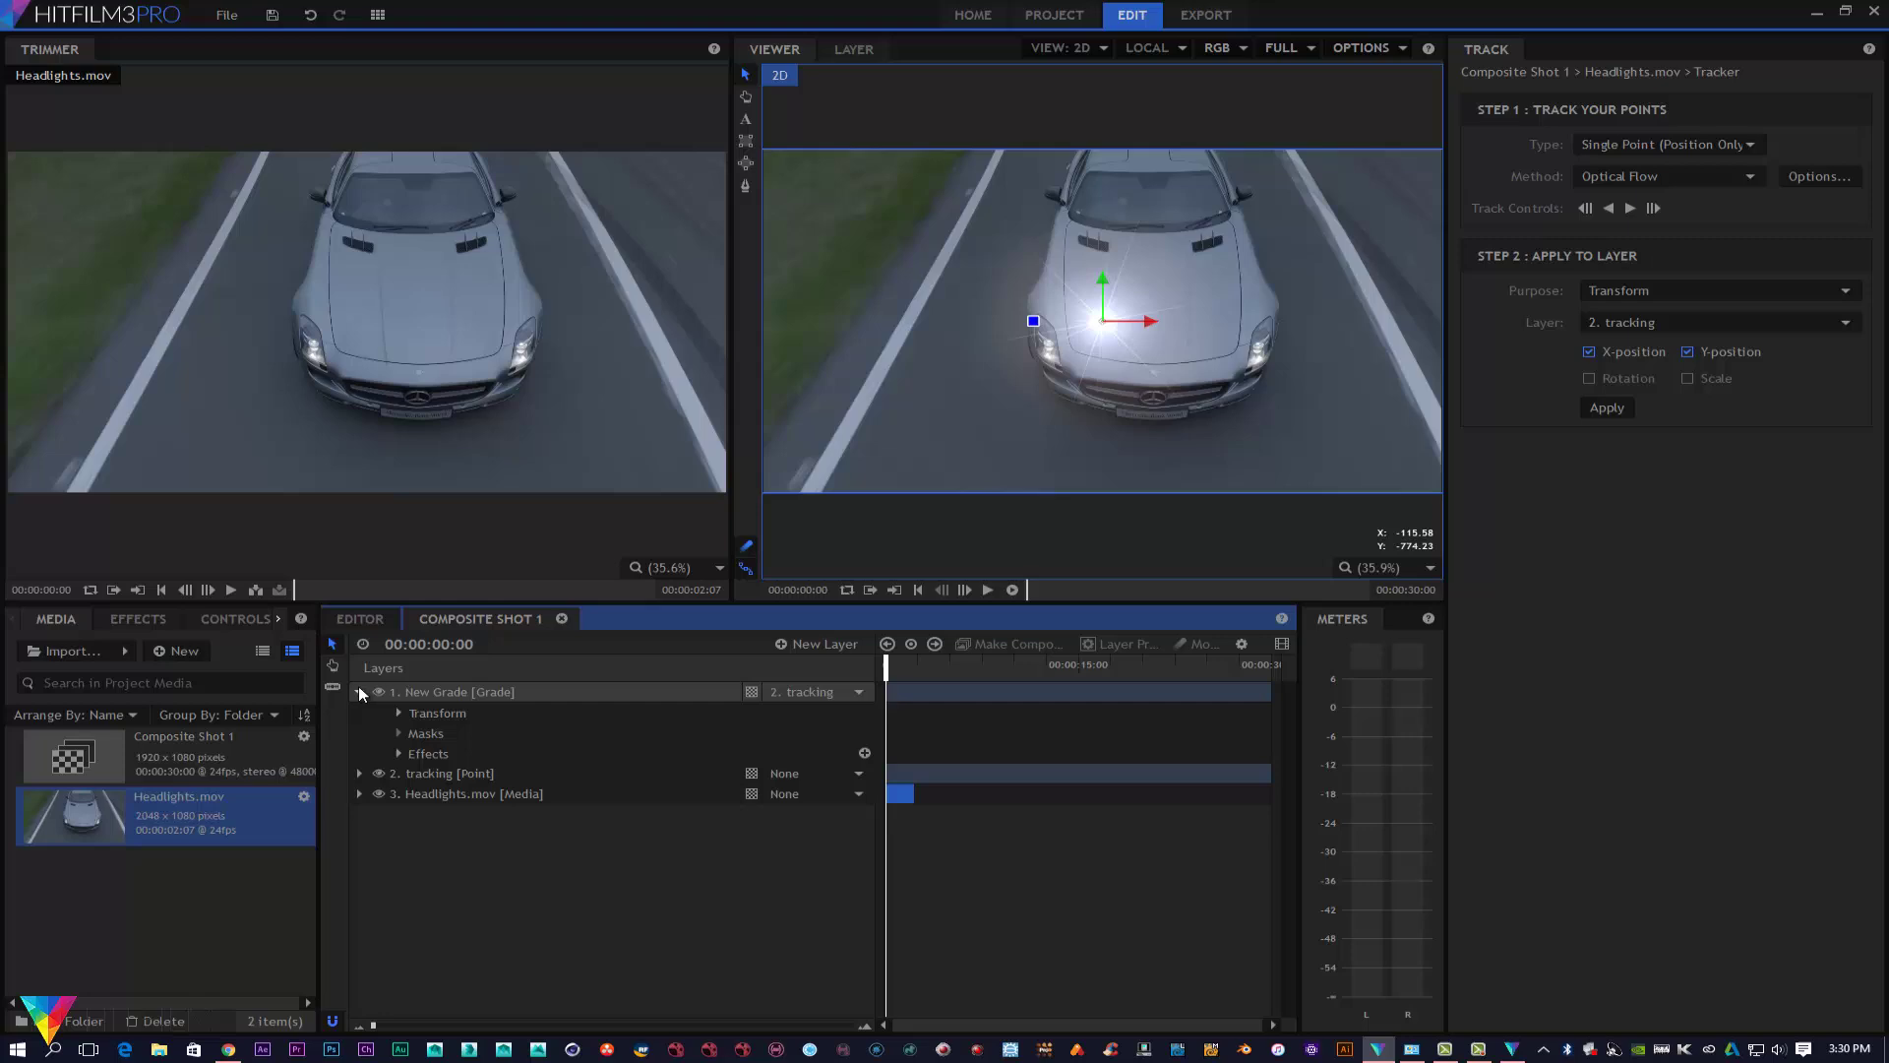
click(398, 750)
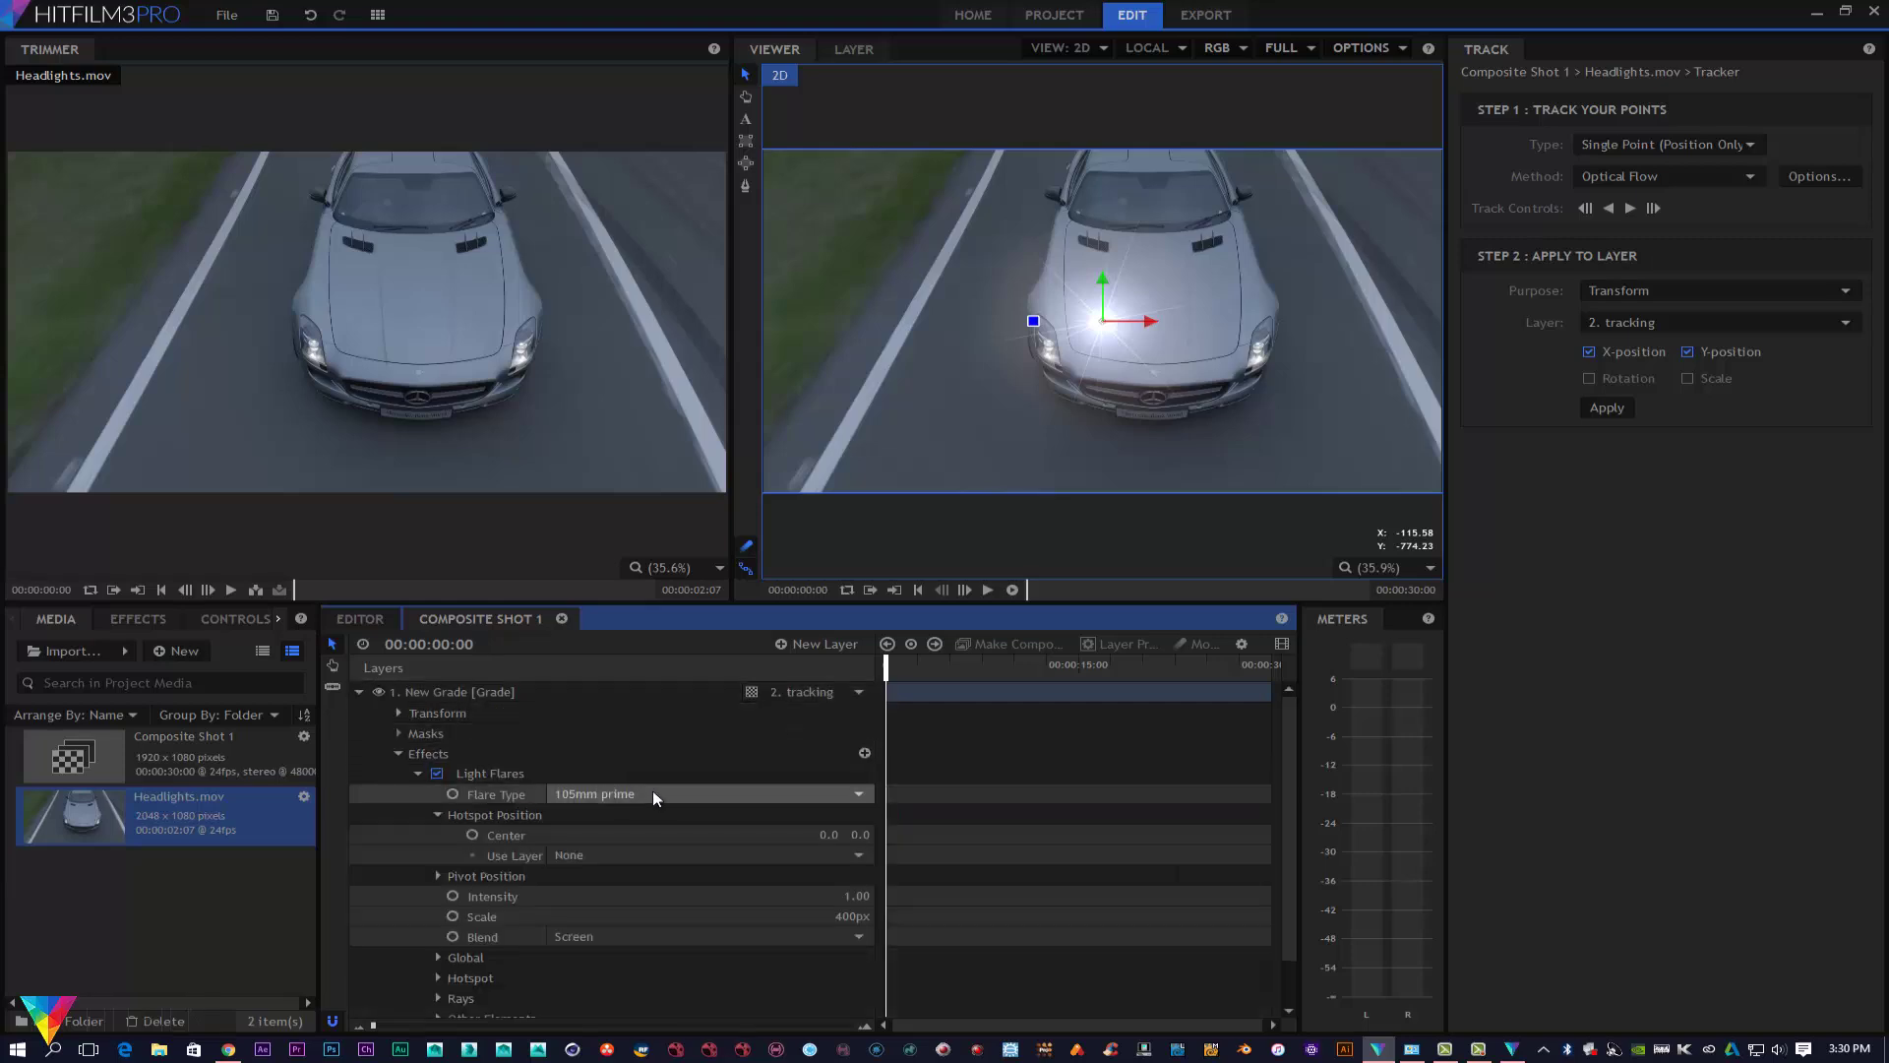
click(702, 797)
click(711, 813)
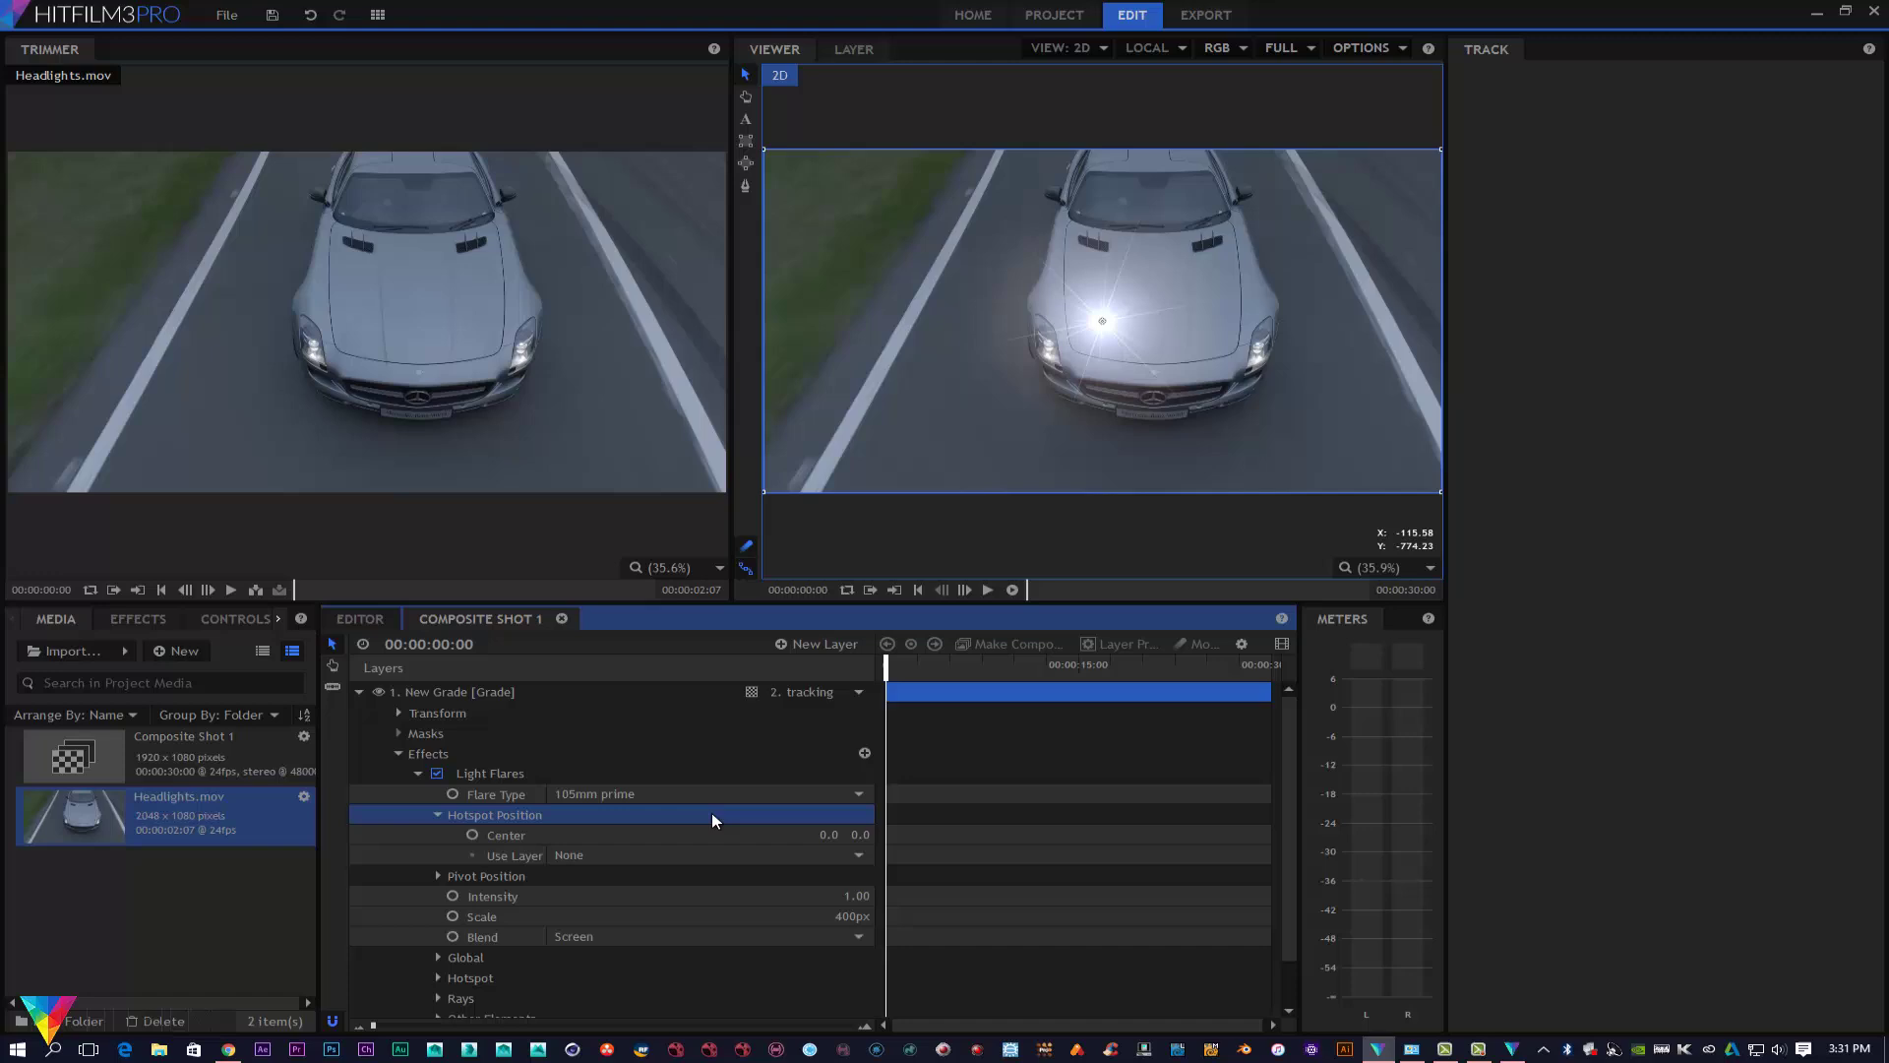
click(777, 850)
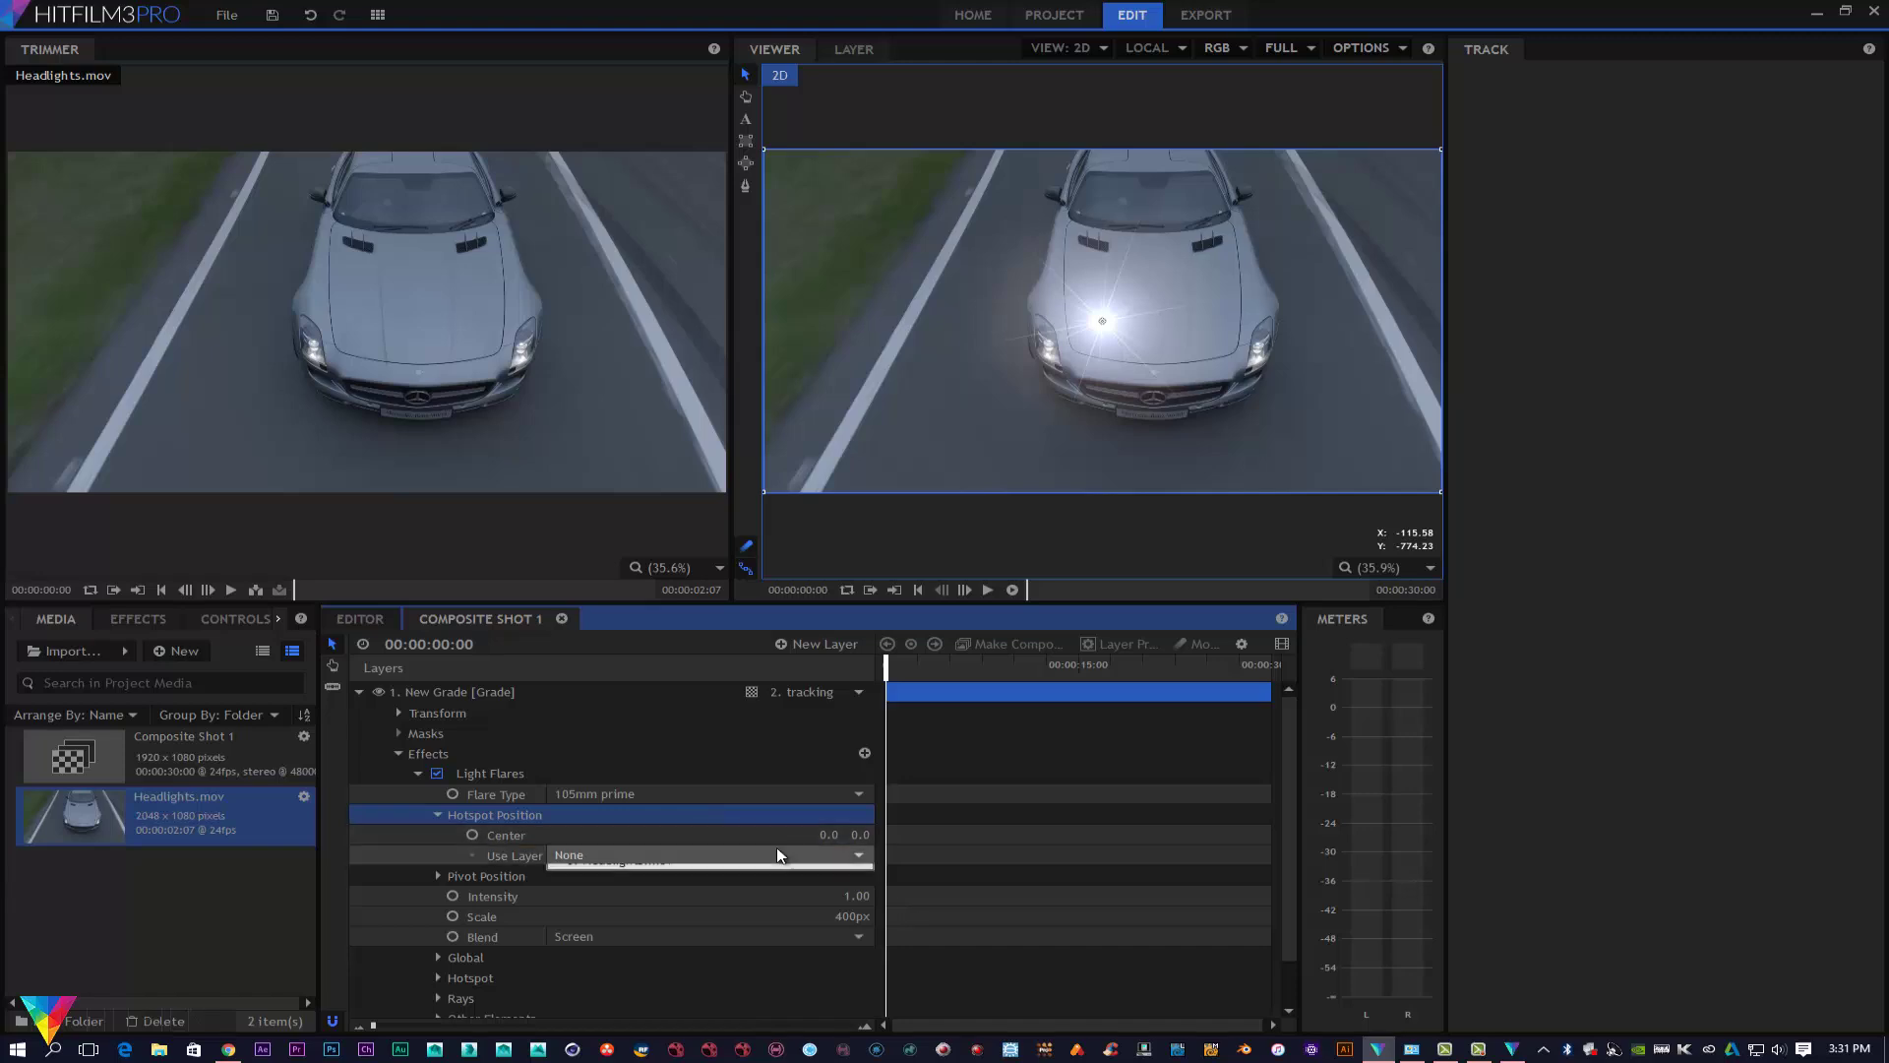
click(741, 893)
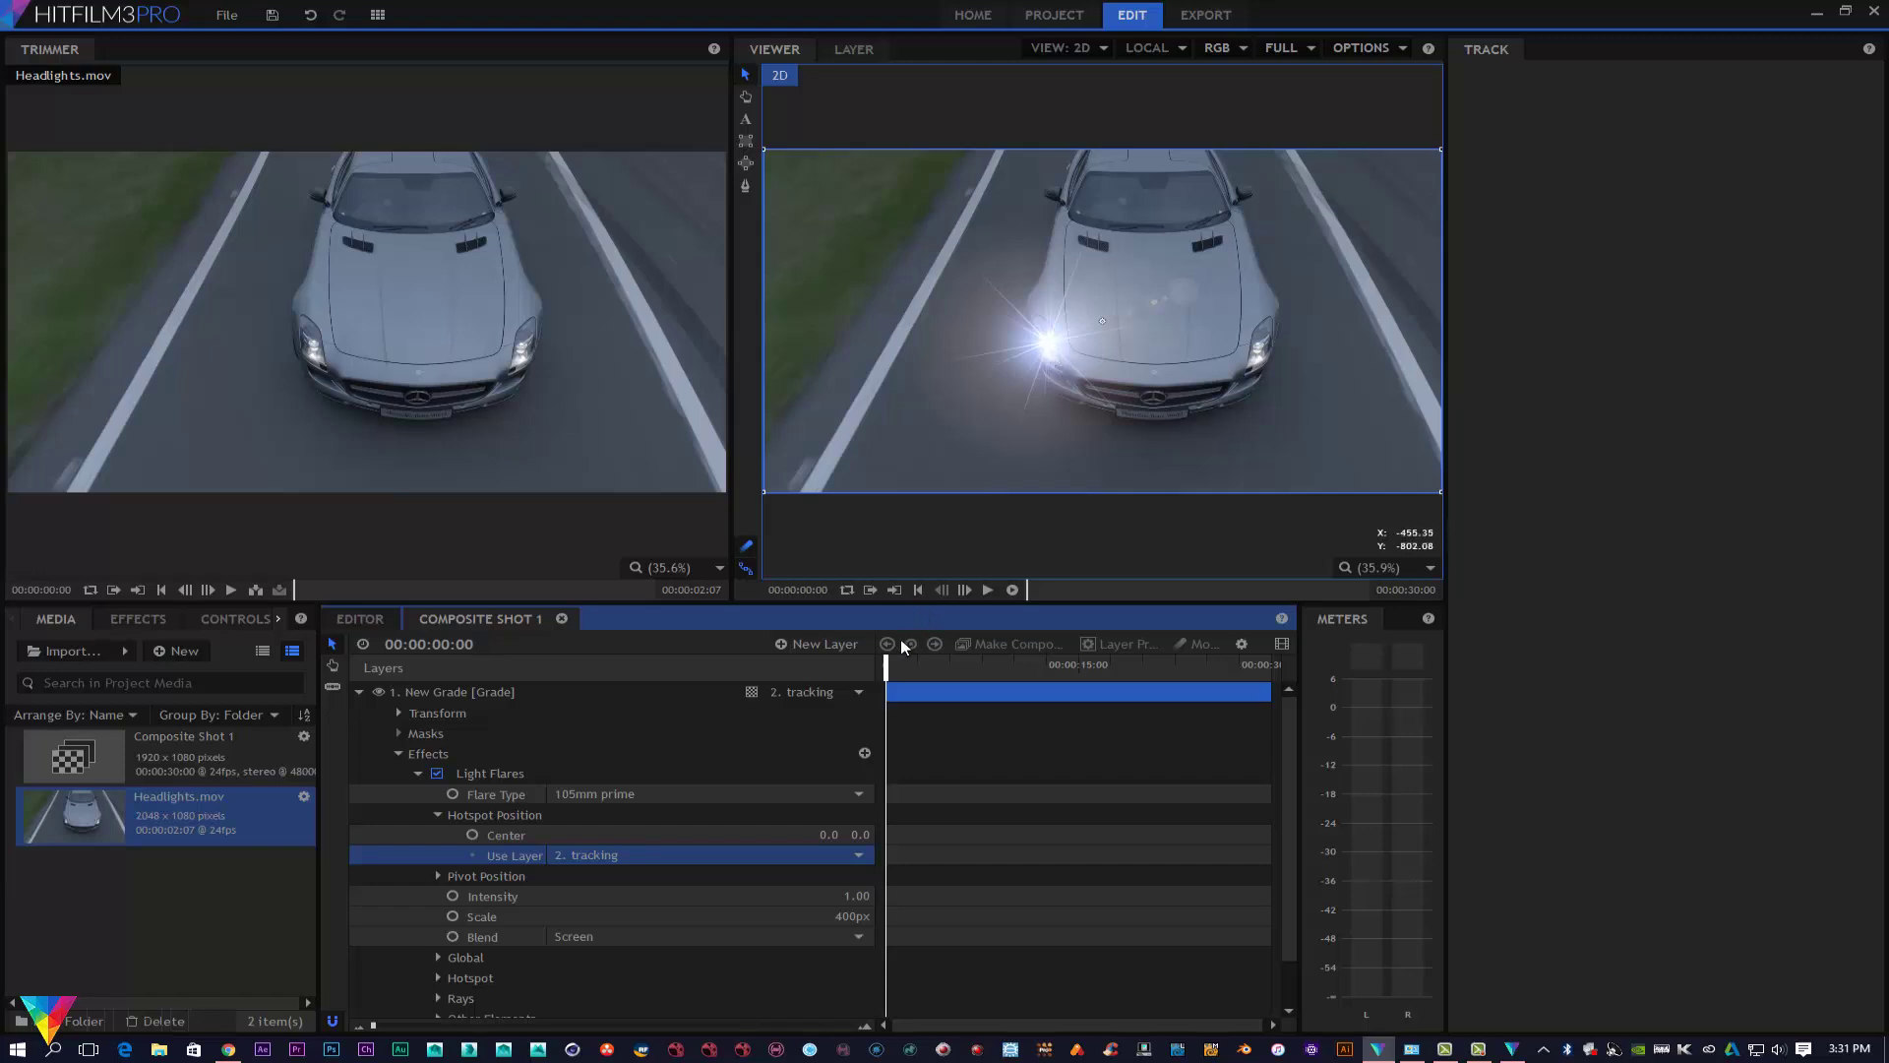
mouse_move(894, 659)
mouse_down()
mouse_move(935, 649)
mouse_move(877, 647)
mouse_up()
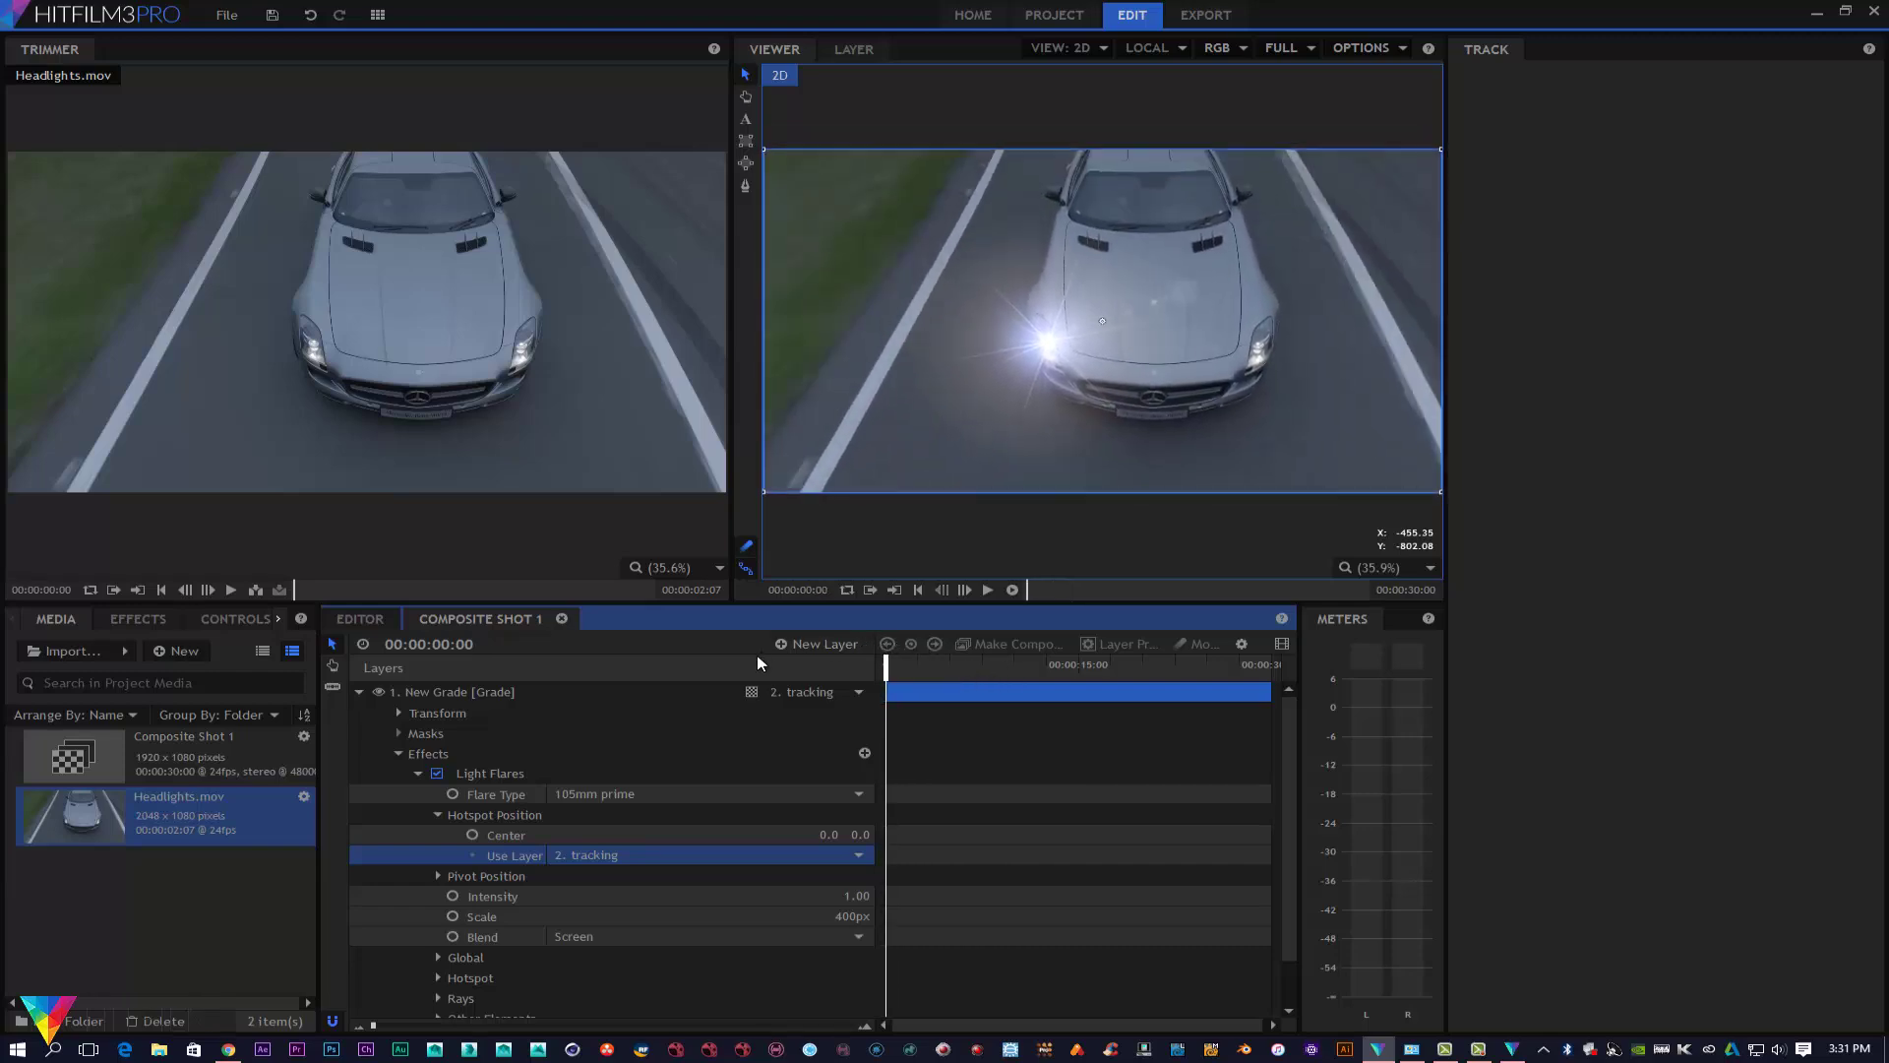
Step: Switch the flare type to Digital Blocks and check the blue flare near the clip's end
click(594, 793)
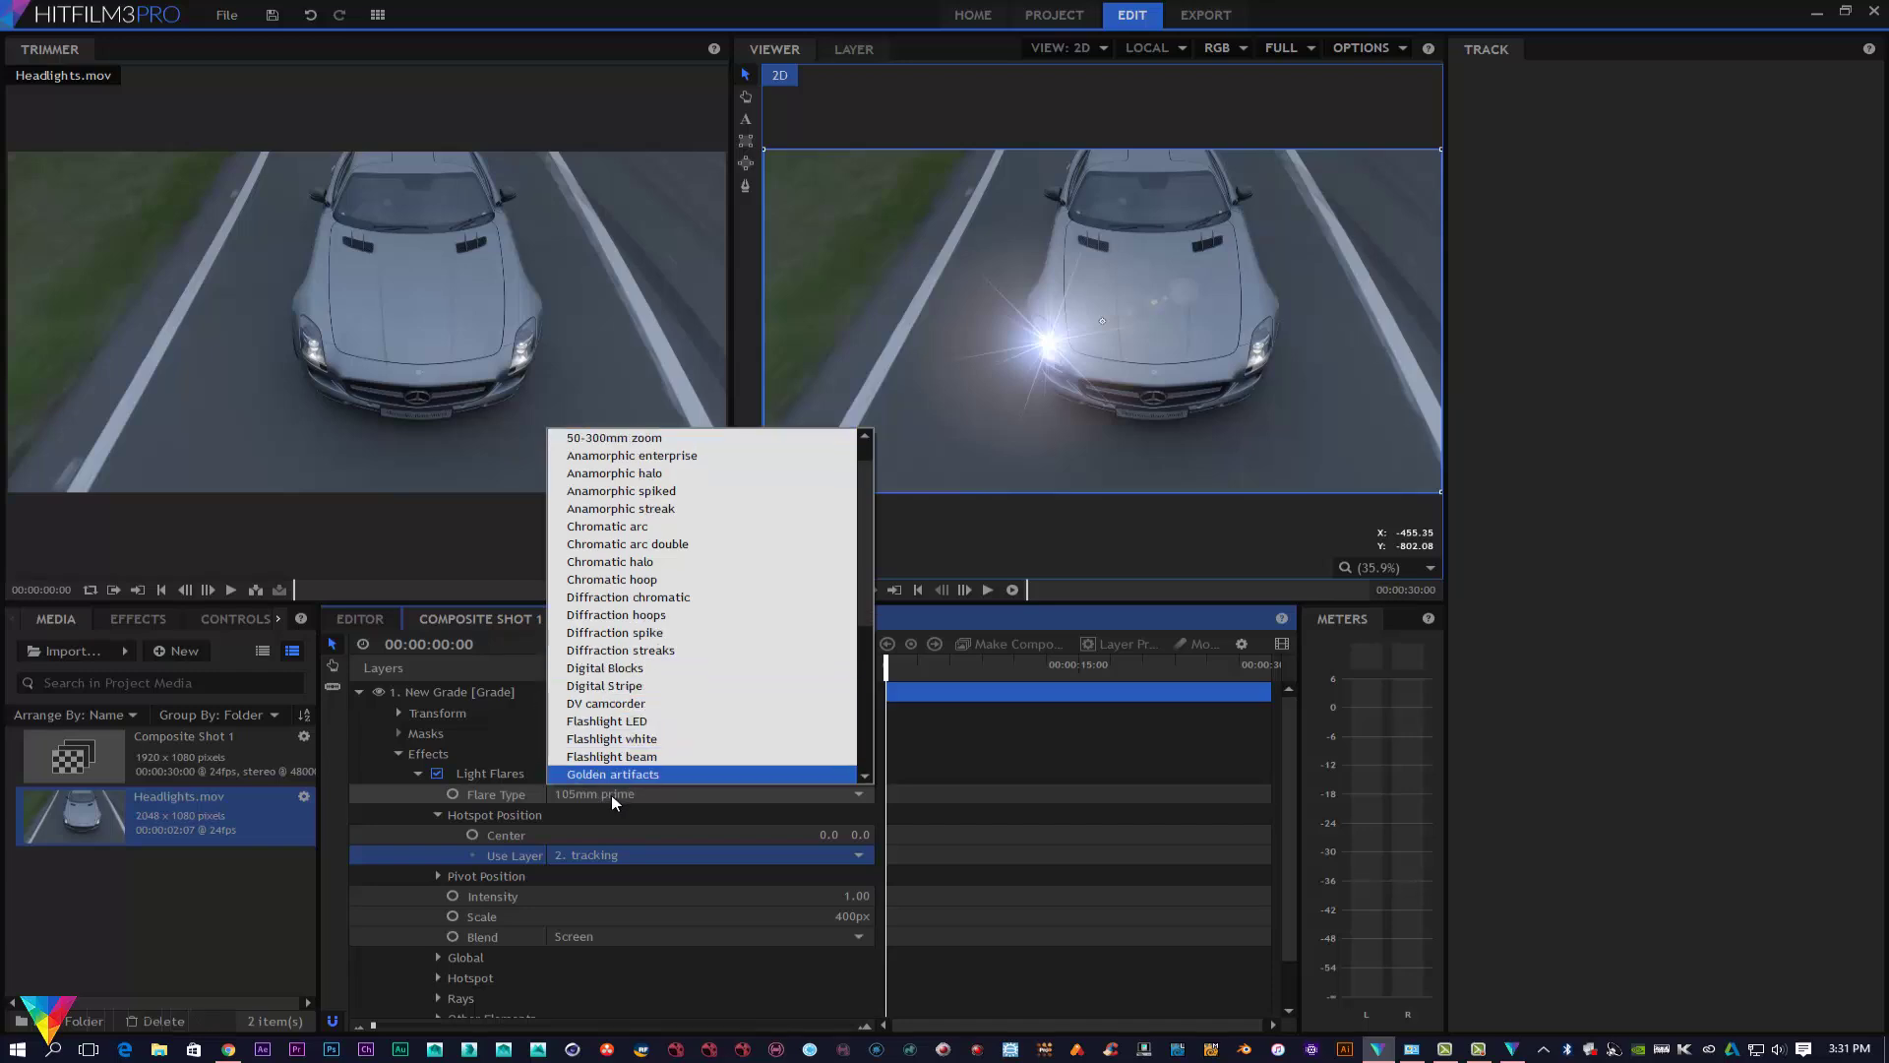
click(627, 668)
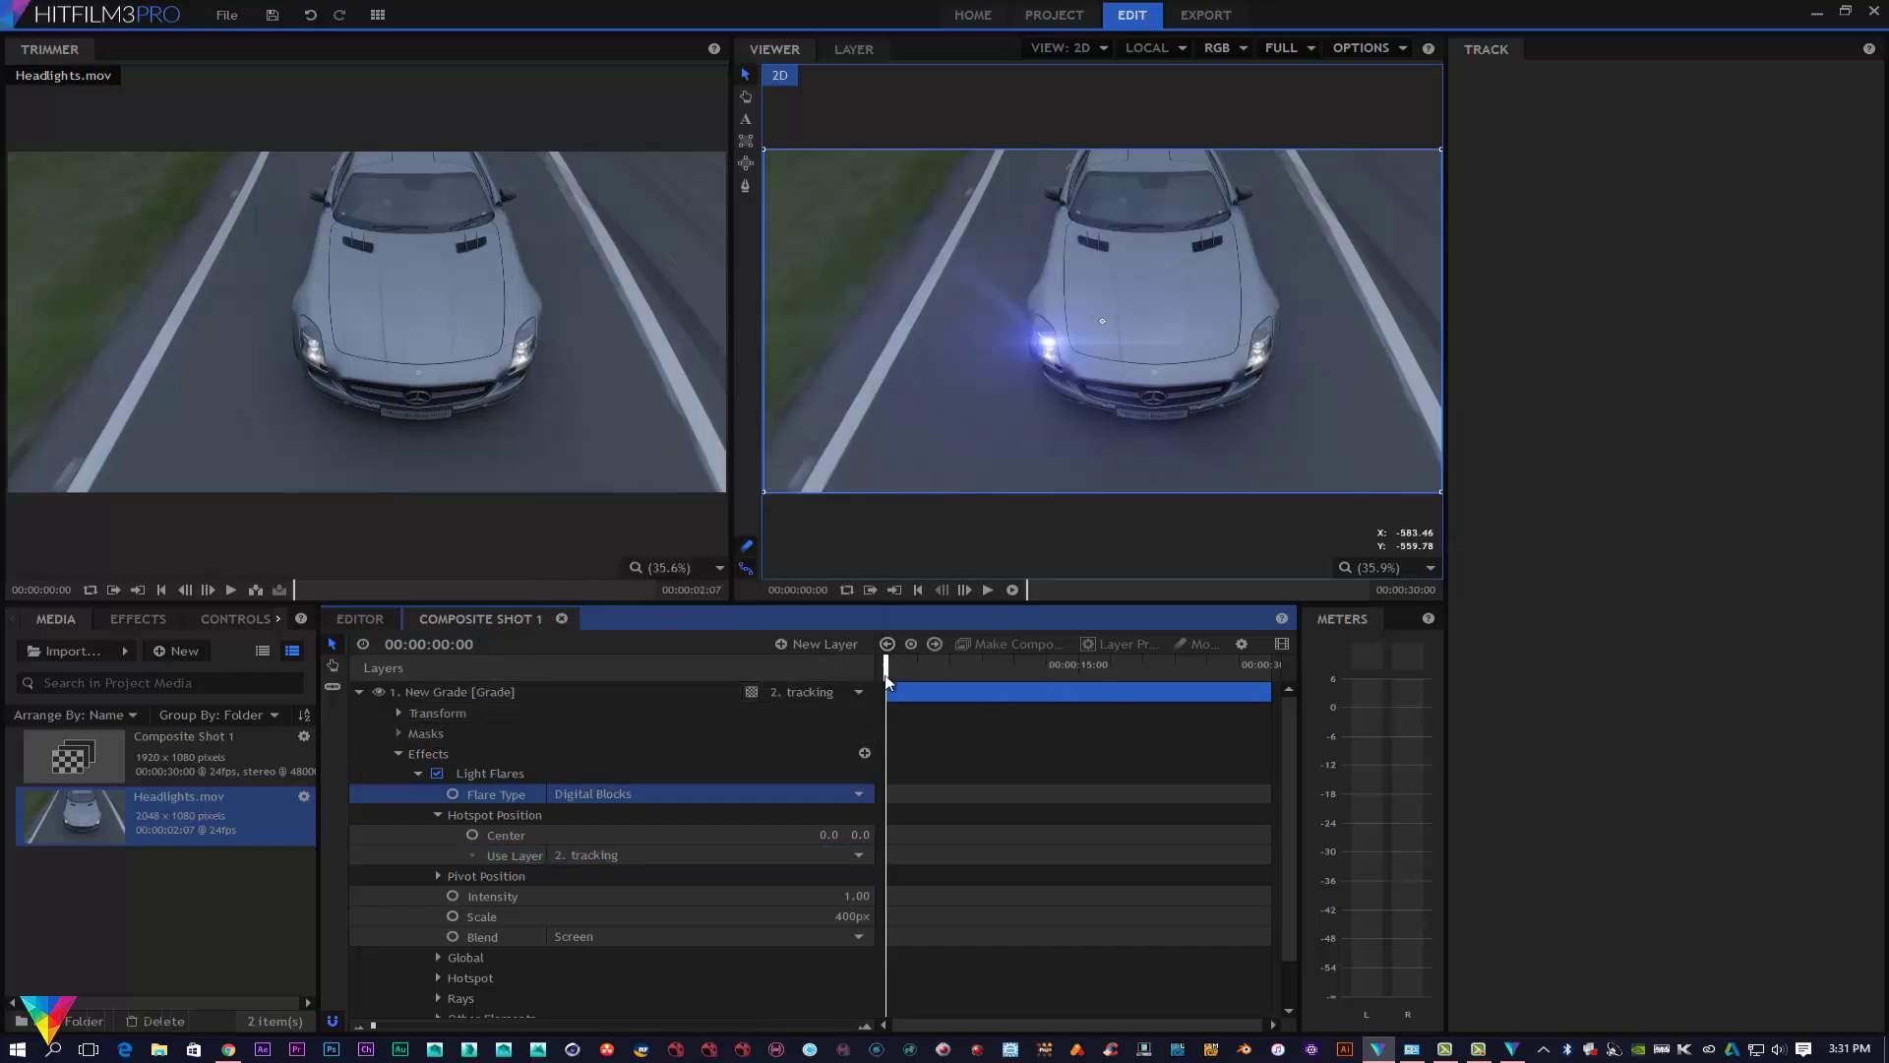
mouse_move(886, 661)
mouse_down()
mouse_move(913, 668)
mouse_move(884, 668)
mouse_up()
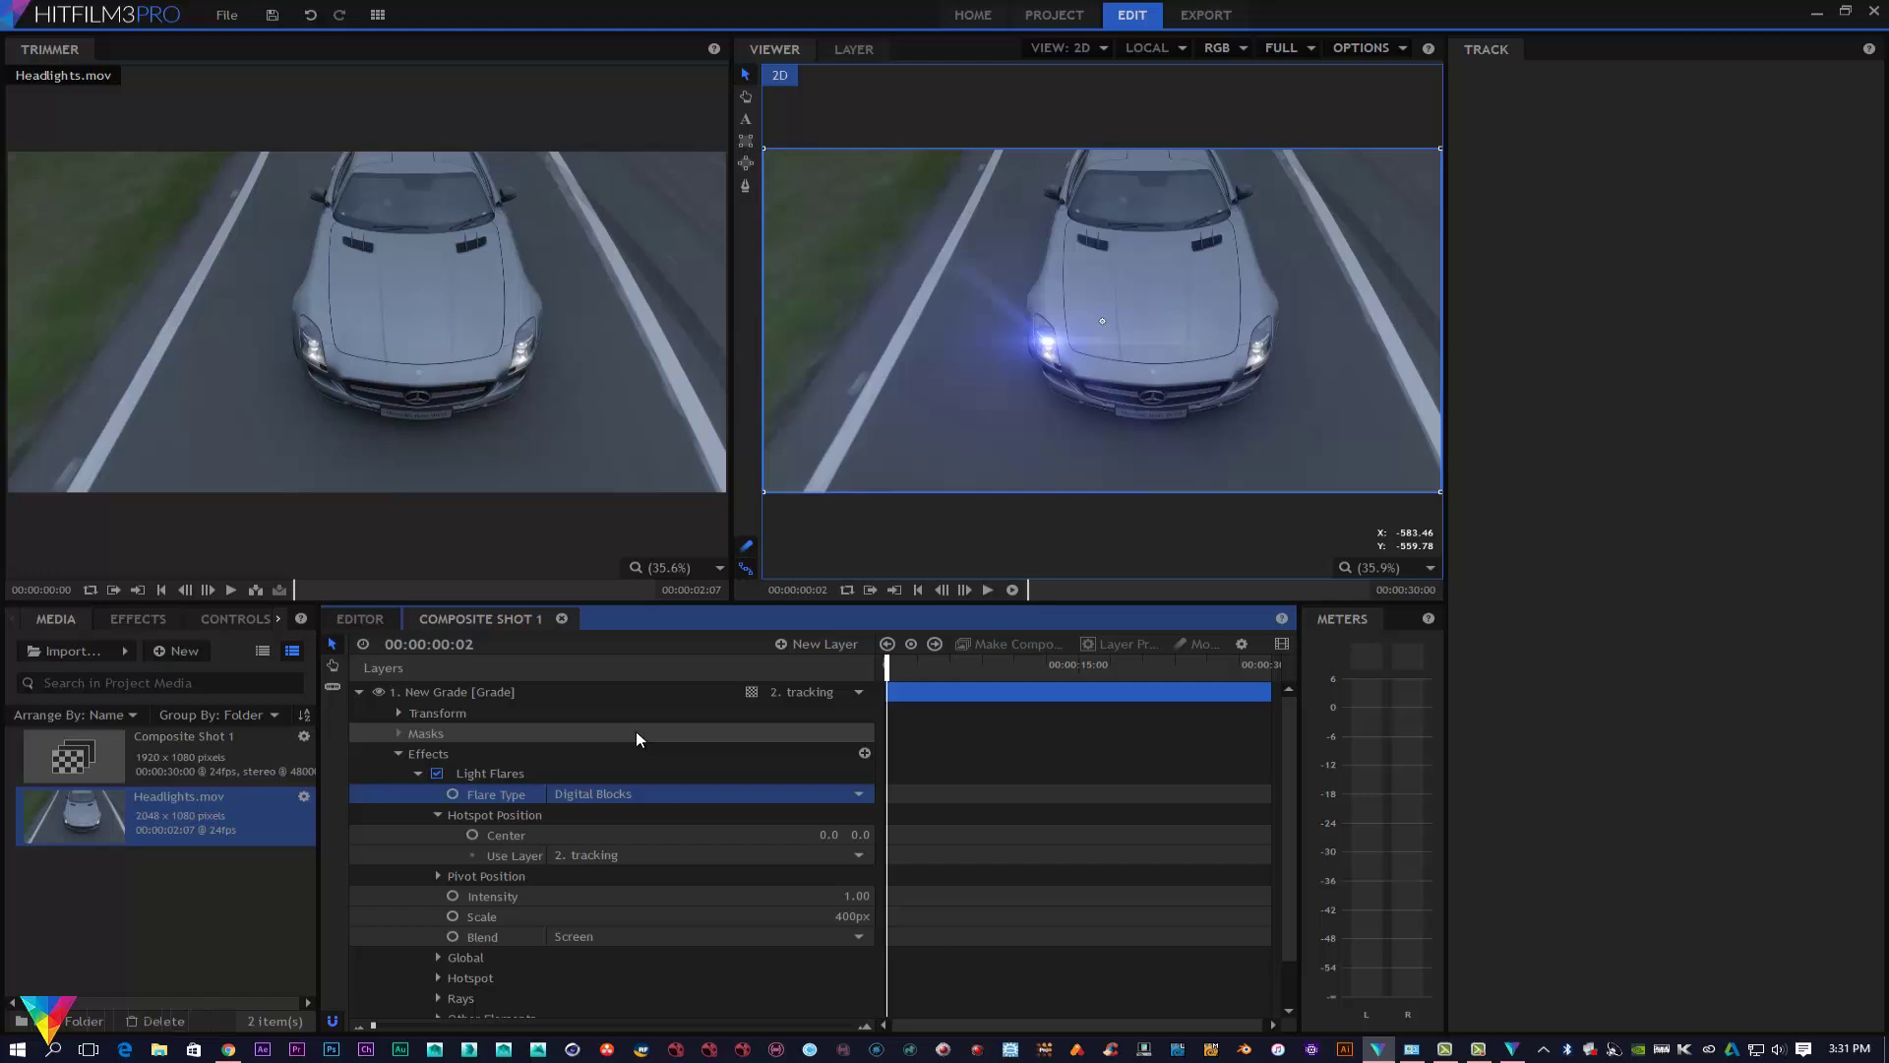
click(359, 691)
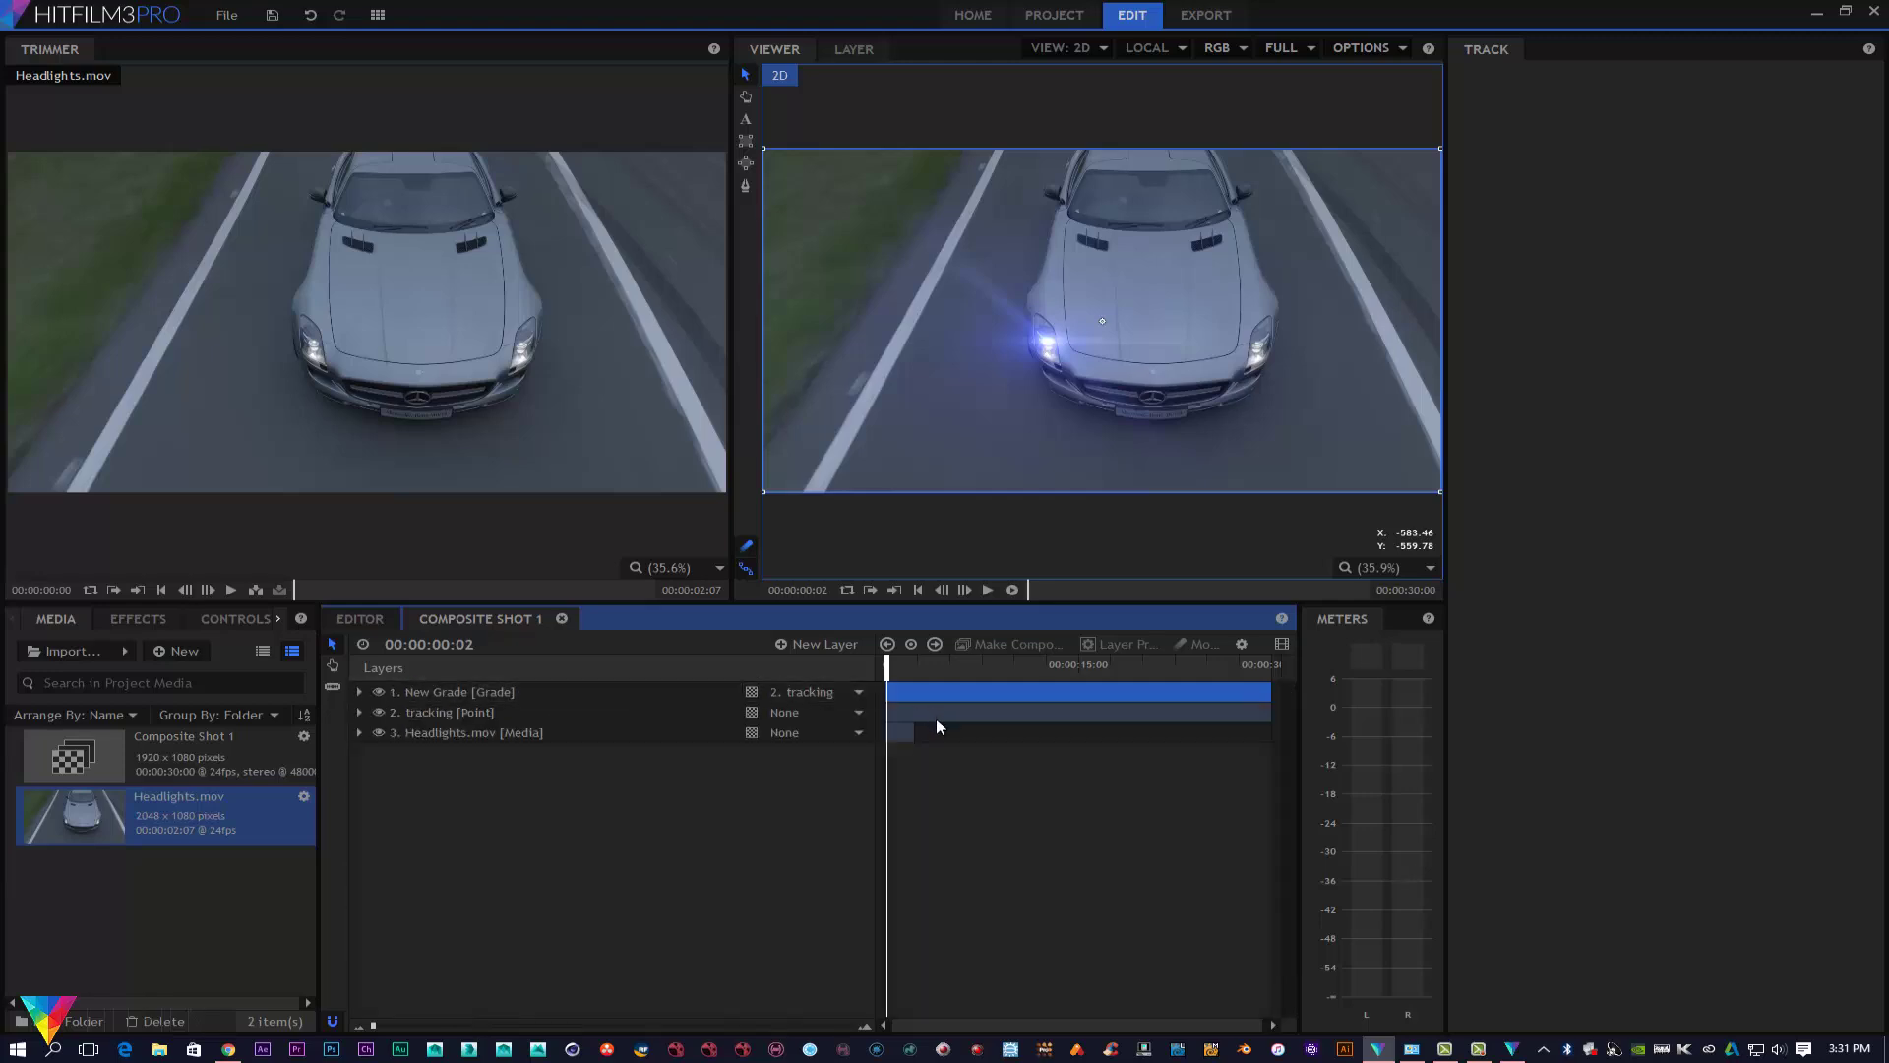
drag(887, 668, 892, 663)
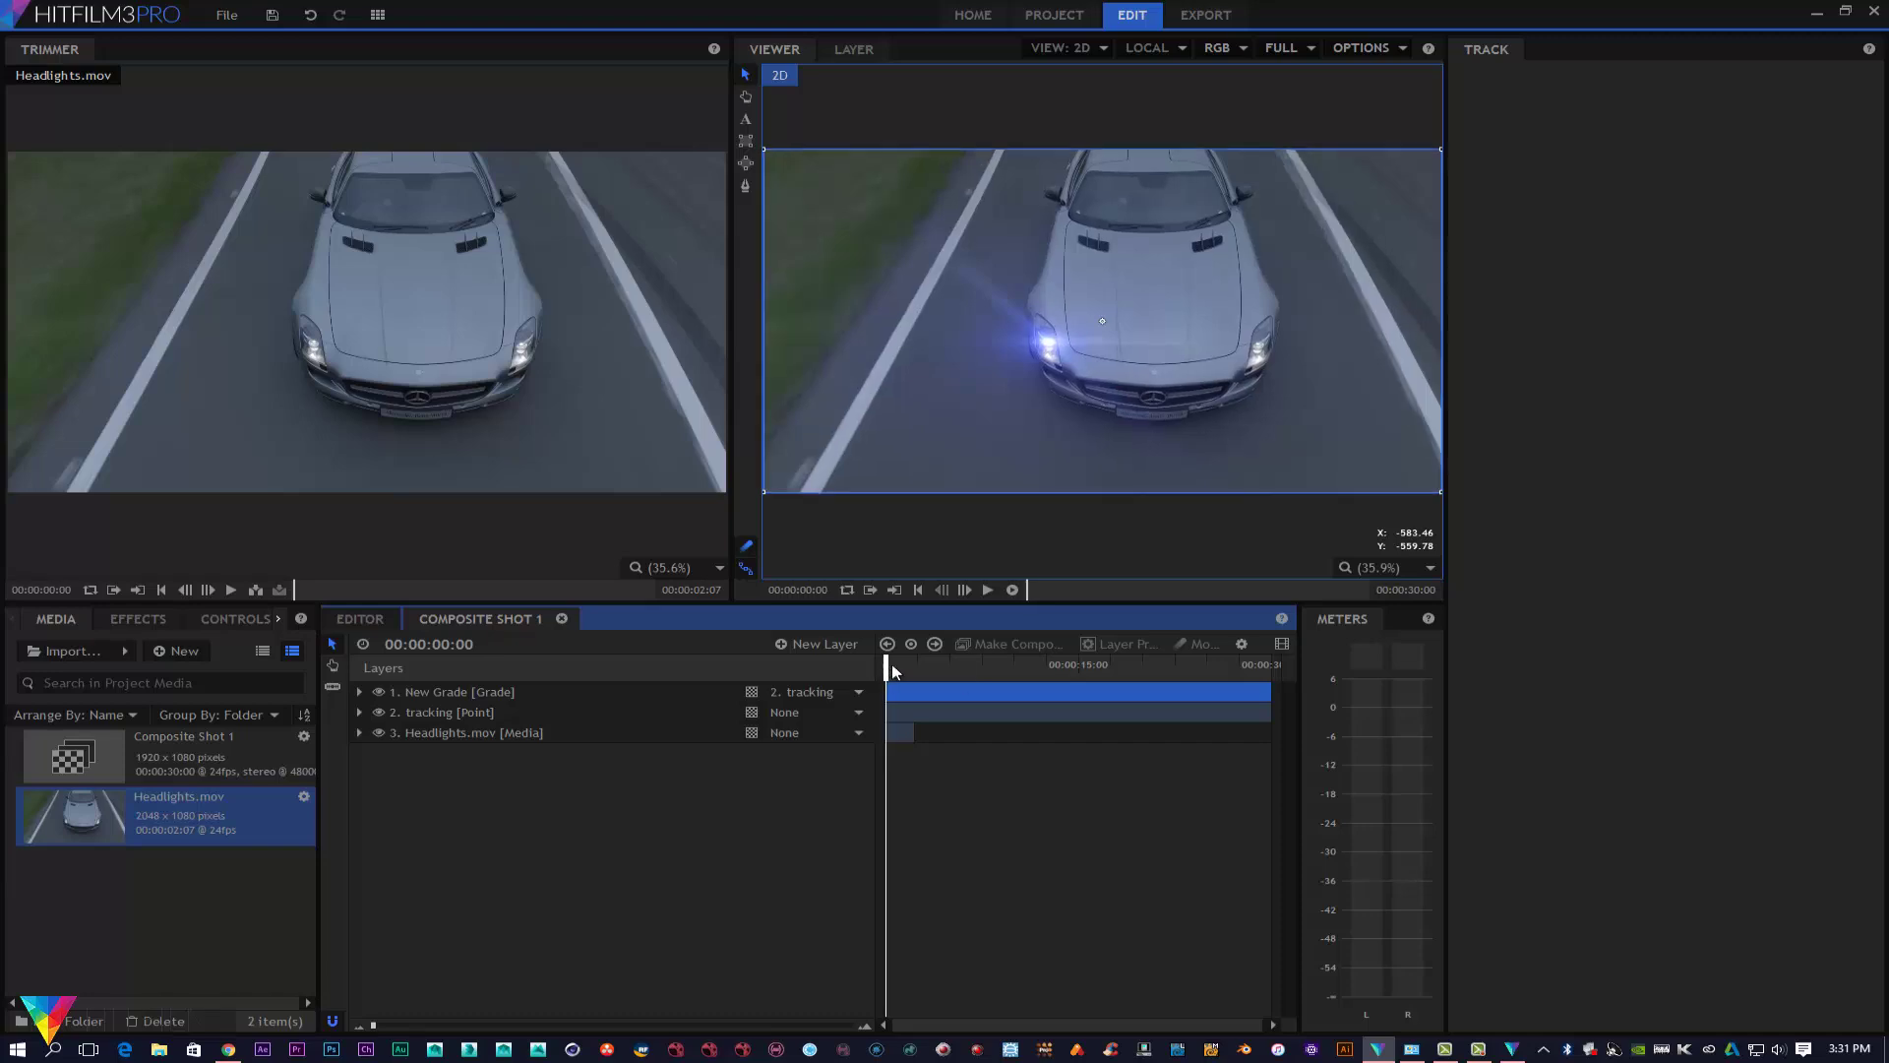